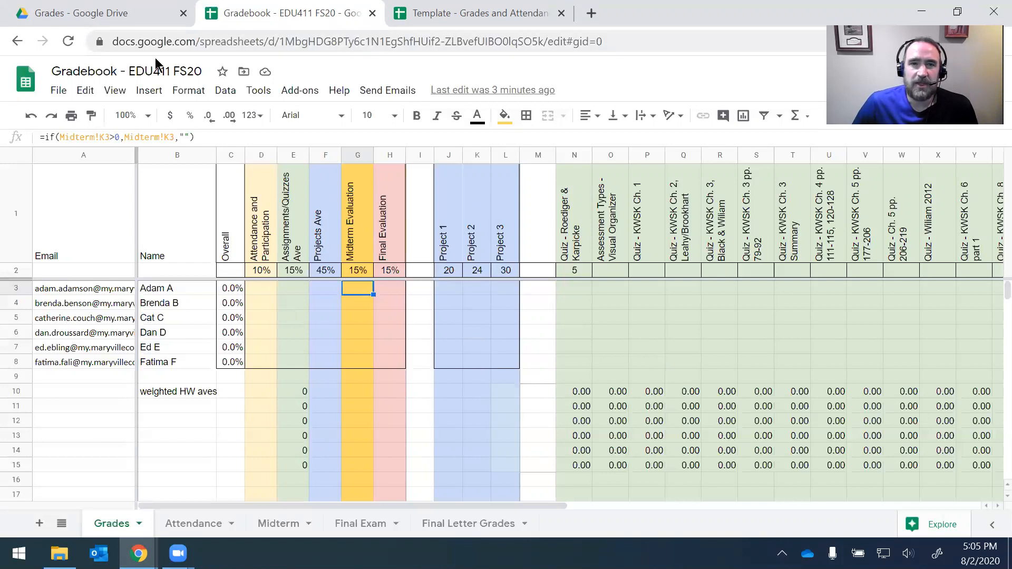
Step: Show the EDU 411 FS20 Grades folder in Drive, with the gradebook and the template
{"action": "left_click", "coordinate": [93, 15]}
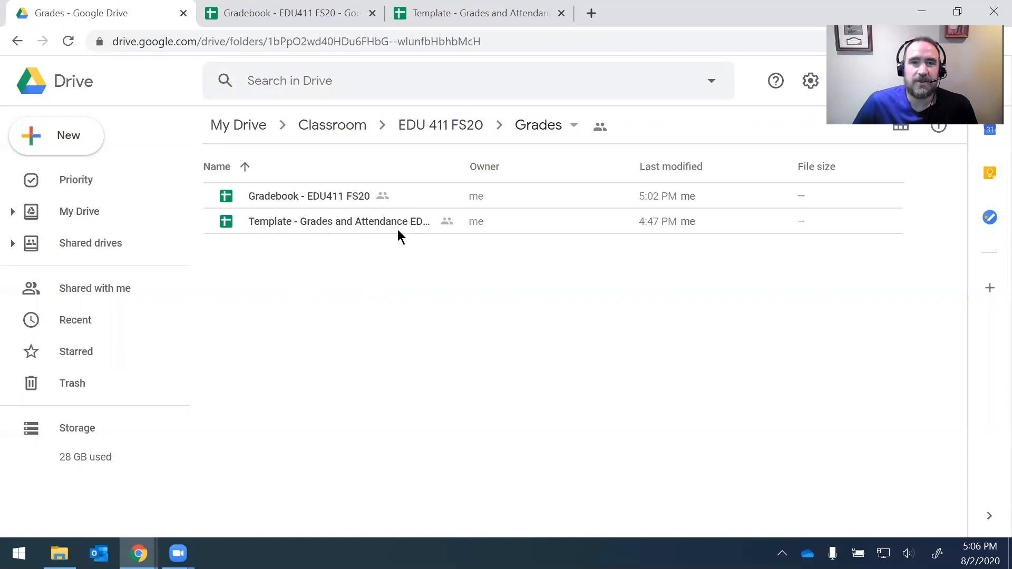
Step: Switch back to the Gradebook - EDU411 FS20 spreadsheet tab
{"action": "left_click", "coordinate": [298, 16]}
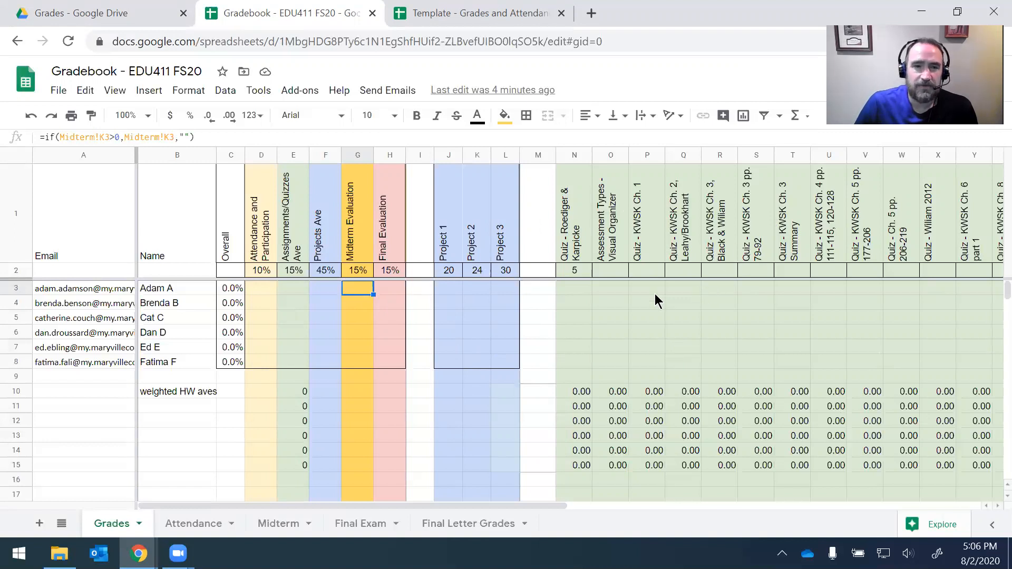
Step: Enter 100 as the first student's Roediger & Karpicke quiz score, then select their 8/20 attendance cell
{"action": "left_click", "coordinate": [581, 288]}
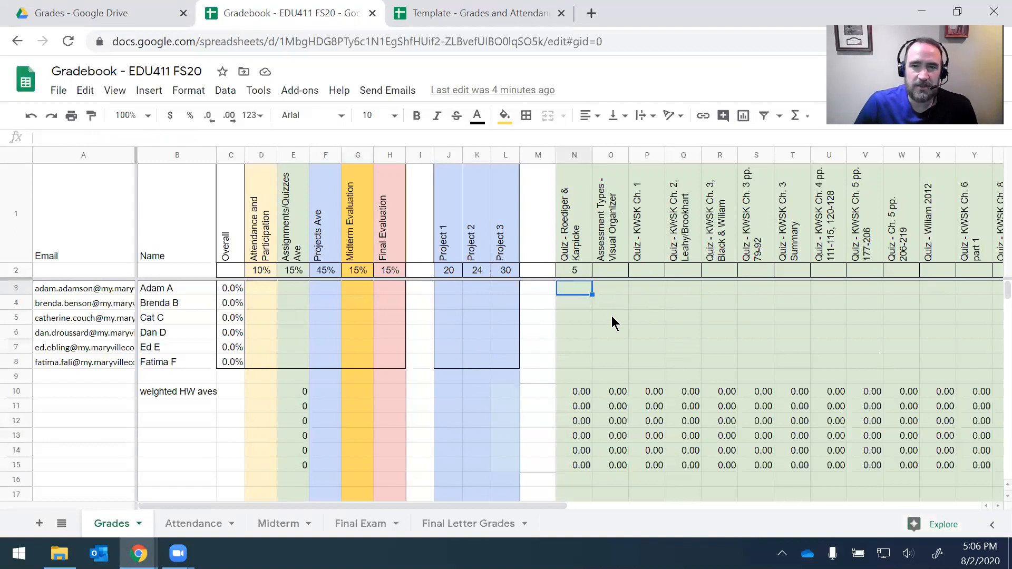
{"action": "type", "text": "100"}
{"action": "key", "text": "Return"}
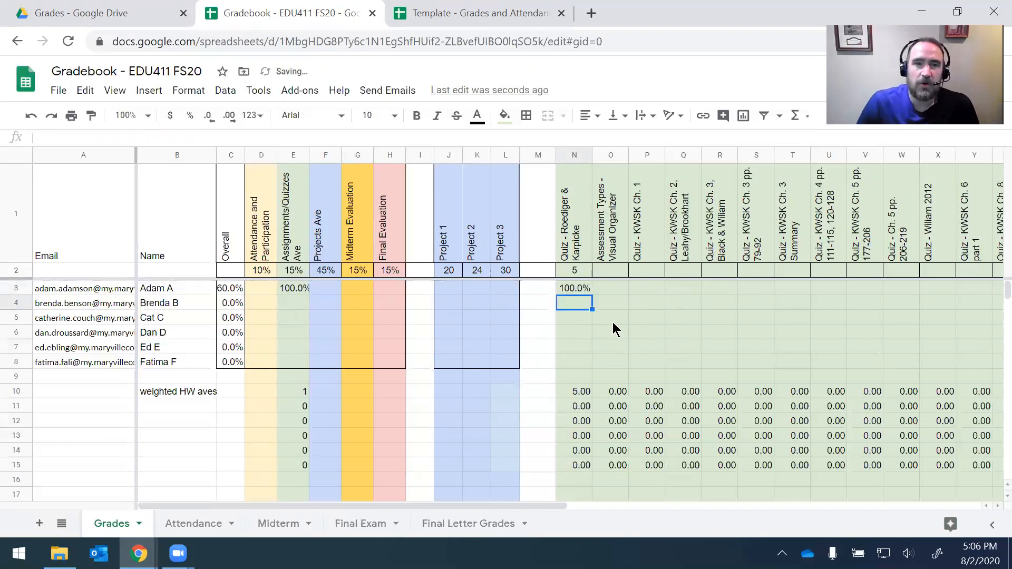
{"action": "left_click", "coordinate": [232, 290]}
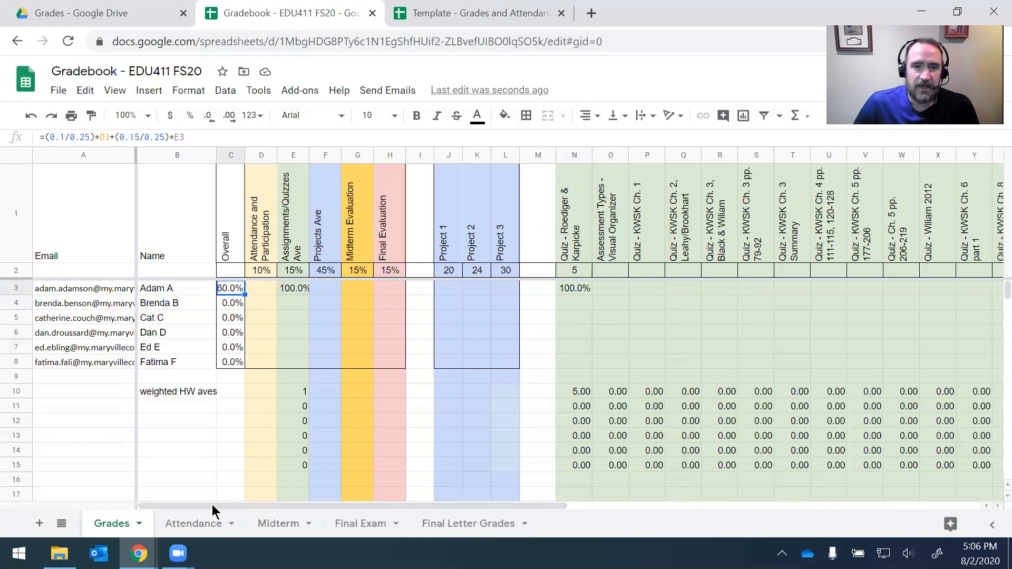
{"action": "left_click", "coordinate": [202, 525]}
{"action": "left_click", "coordinate": [193, 222]}
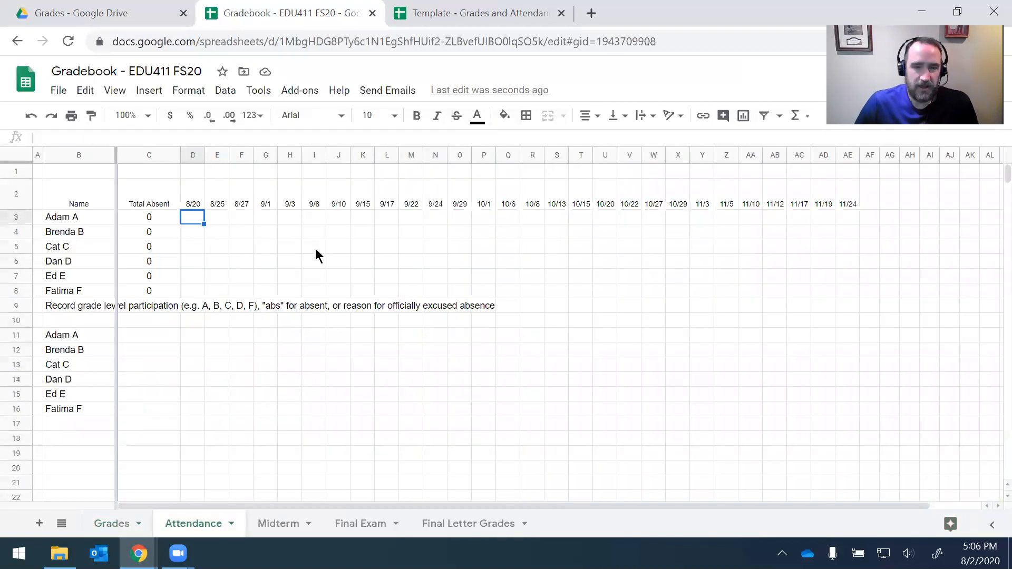
Step: Mark the first student A for 8/20 and check the effect on the Grades sheet
{"action": "type", "text": "A"}
{"action": "key", "text": "Return"}
{"action": "key", "text": "Up"}
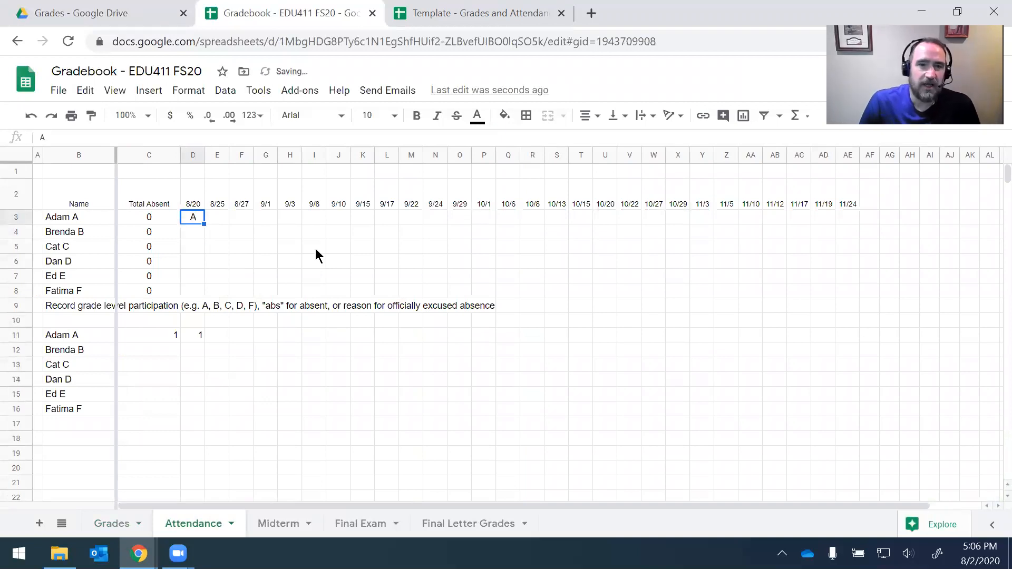
{"action": "left_click", "coordinate": [124, 525]}
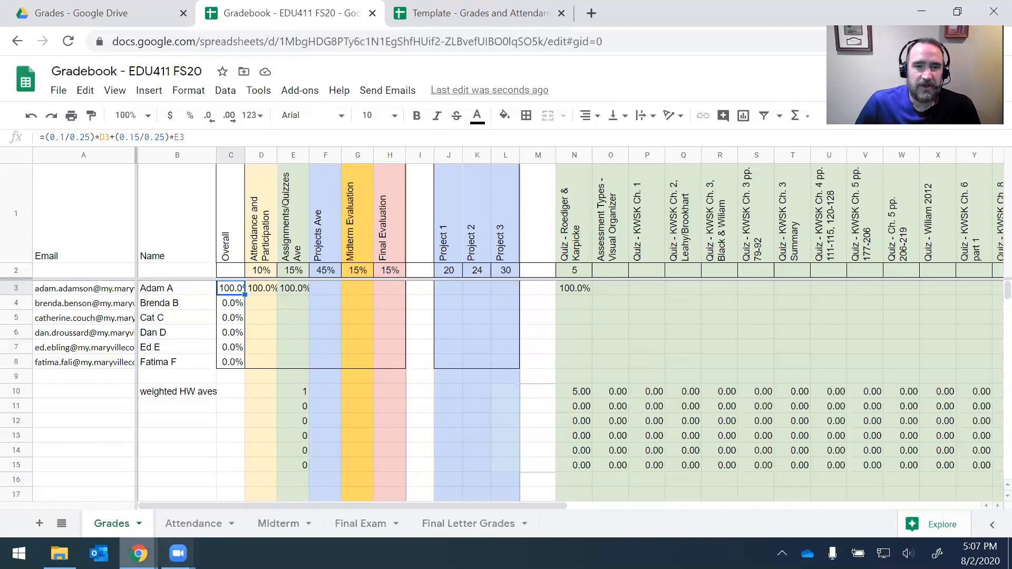
{"action": "left_click", "coordinate": [181, 524]}
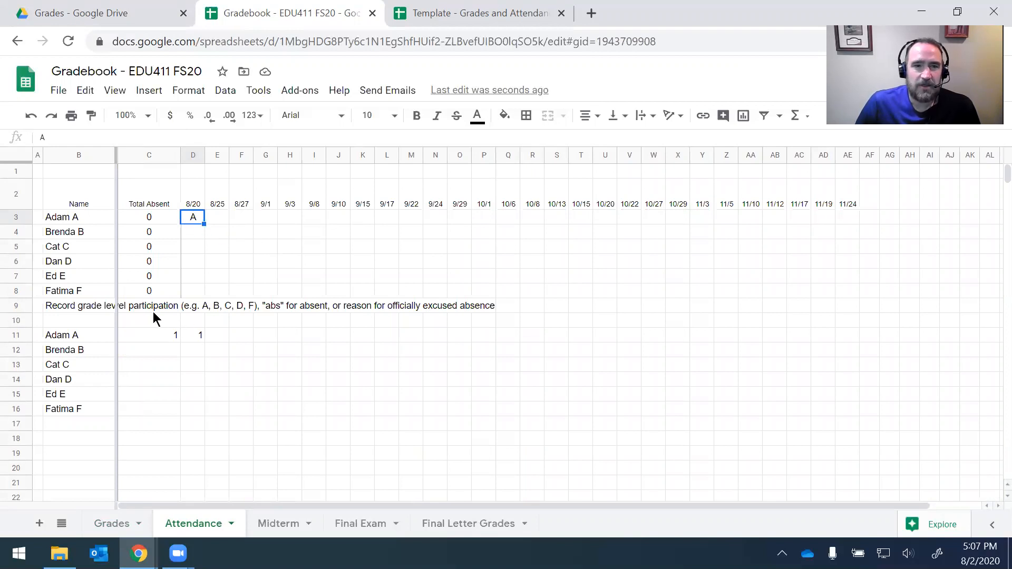
Step: Enter the first student's attendance marks A, A, abs, C, B for 8/25 through 9/8
{"action": "left_click", "coordinate": [211, 217]}
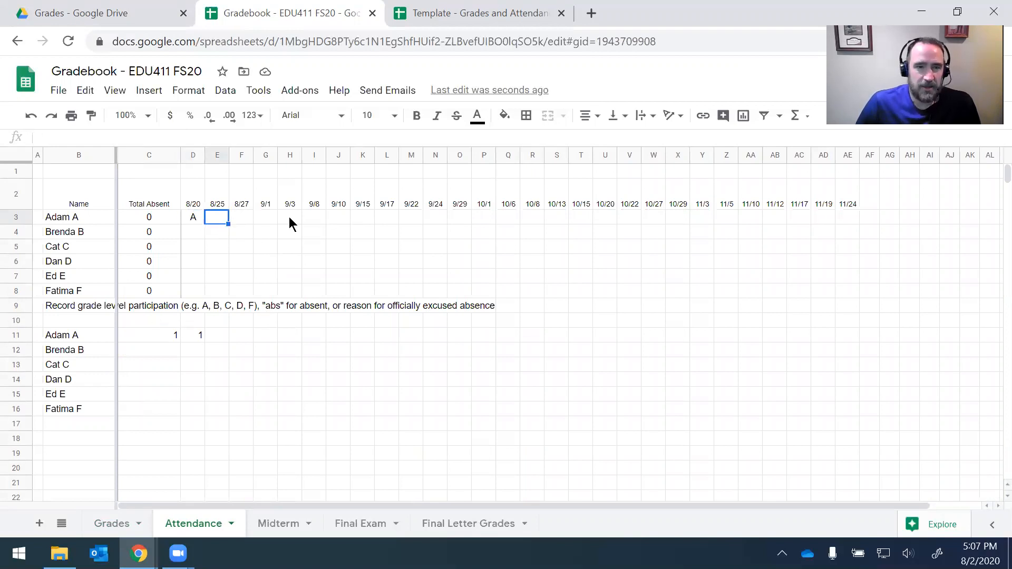
{"action": "type", "text": "A"}
{"action": "key", "text": "Tab"}
{"action": "type", "text": "A"}
{"action": "key", "text": "Tab"}
{"action": "type", "text": "abs"}
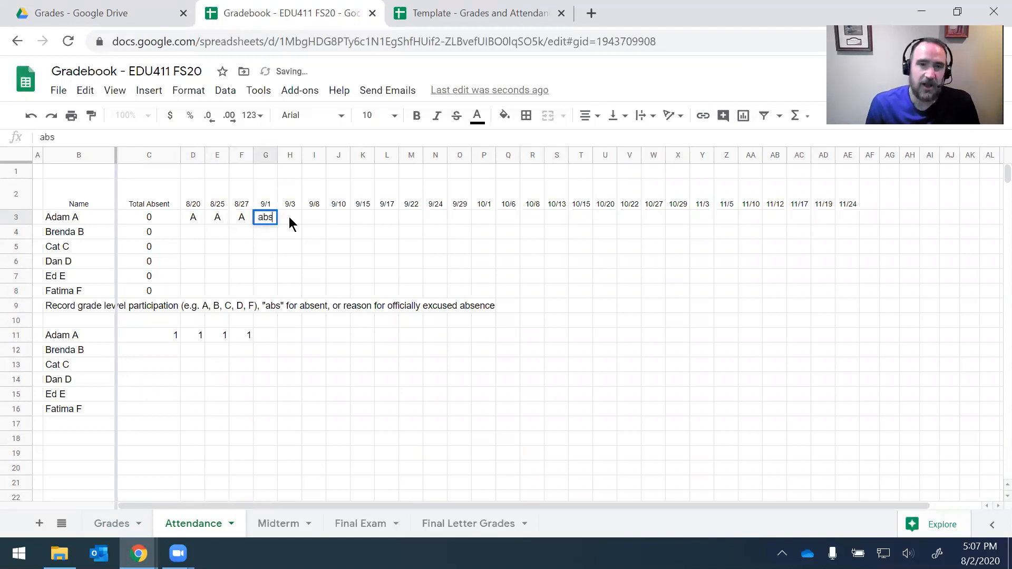
{"action": "key", "text": "Return"}
{"action": "left_click", "coordinate": [290, 217]}
{"action": "type", "text": "C"}
{"action": "key", "text": "Tab"}
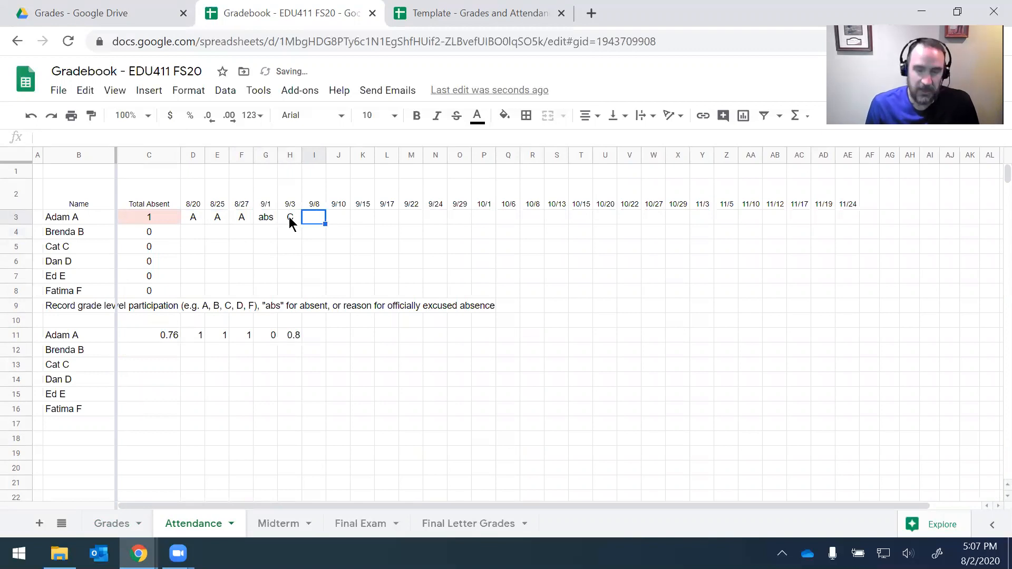
{"action": "type", "text": "B"}
{"action": "key", "text": "Tab"}
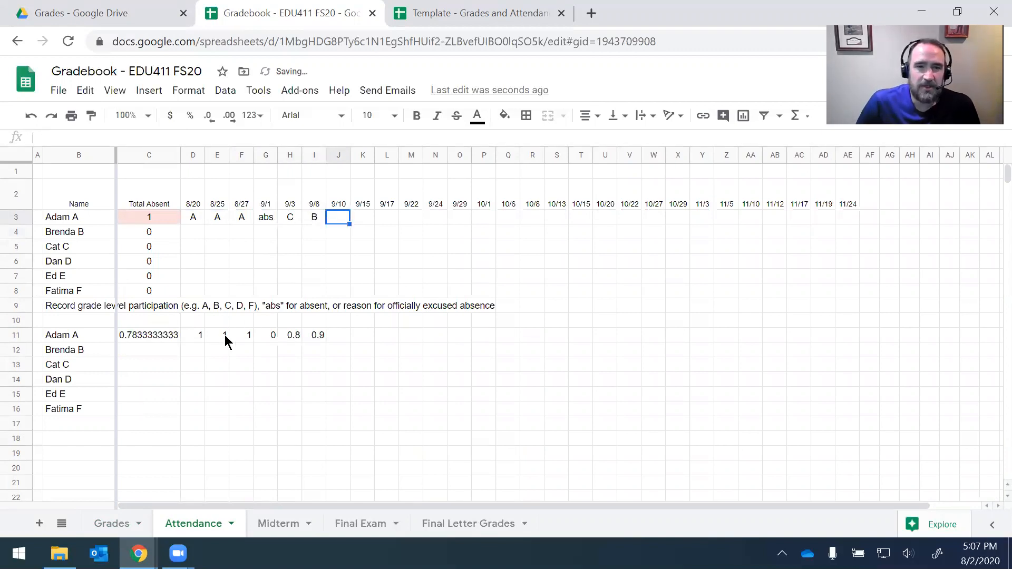
Step: Check the C11 attendance average and its 78.3% value in D3 of the Grades sheet
{"action": "left_click_drag", "start_coordinate": [323, 340], "coordinate": [199, 342]}
{"action": "left_click", "coordinate": [147, 335]}
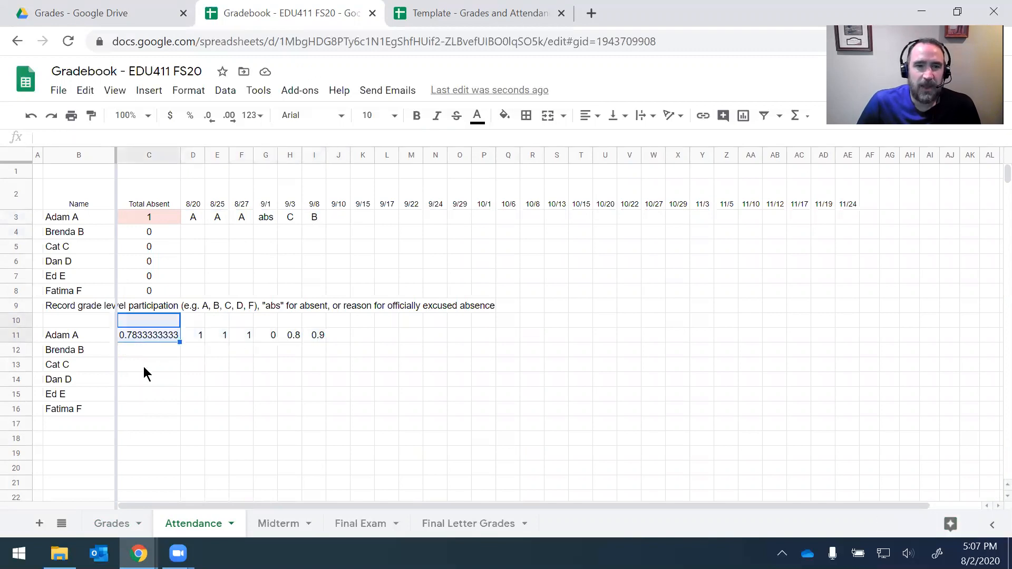
{"action": "left_click", "coordinate": [118, 523]}
{"action": "left_click", "coordinate": [257, 289]}
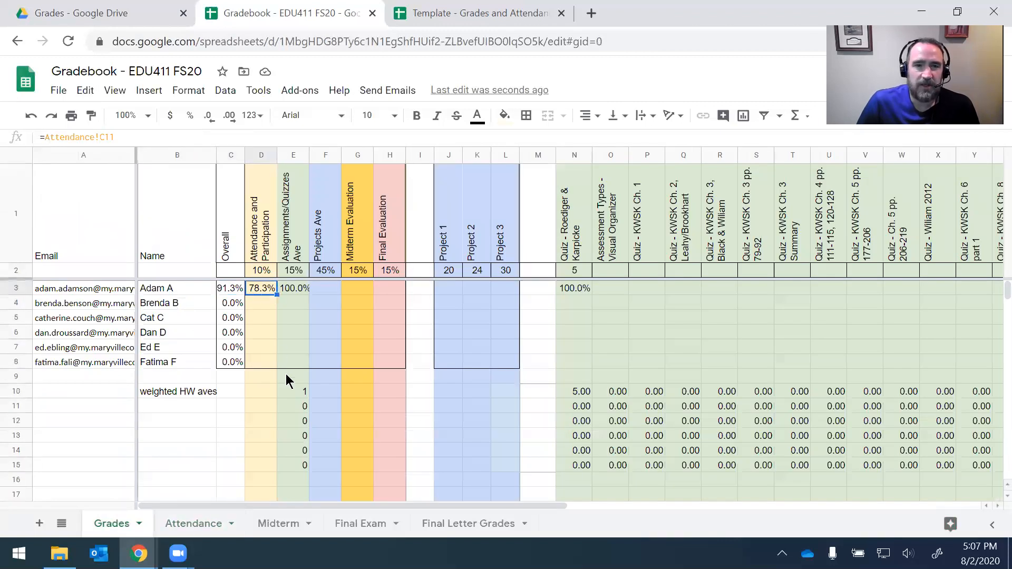
Step: On the Midterm sheet, enter the first student's scores 8 and 6 for the first two questions
{"action": "left_click", "coordinate": [278, 523]}
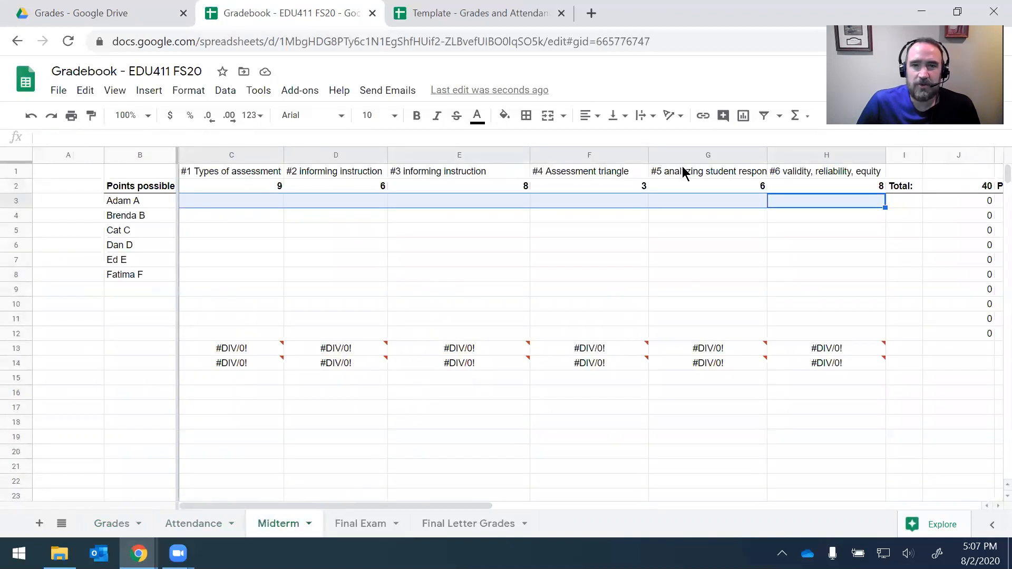
{"action": "left_click", "coordinate": [563, 221]}
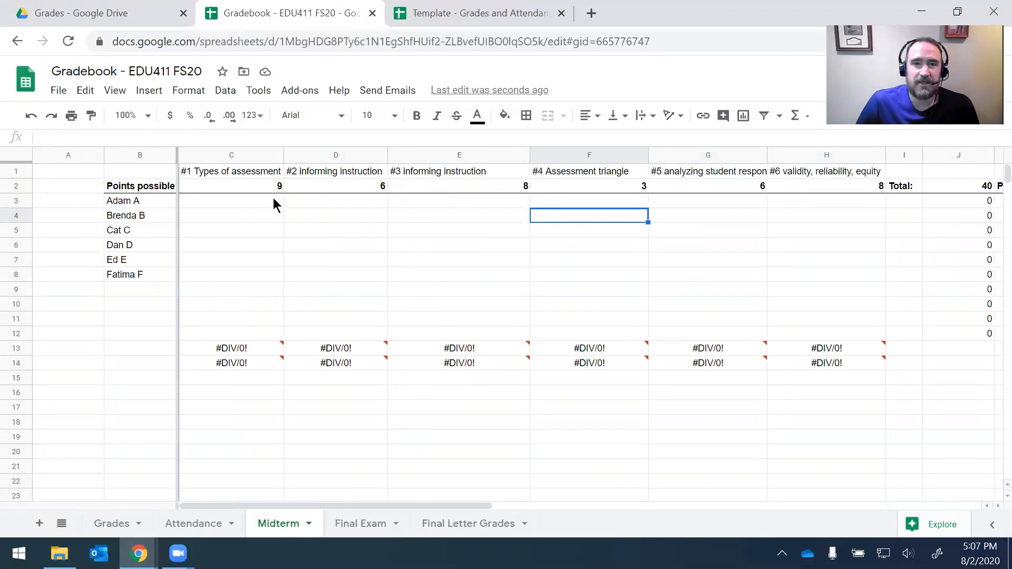
{"action": "left_click", "coordinate": [273, 199]}
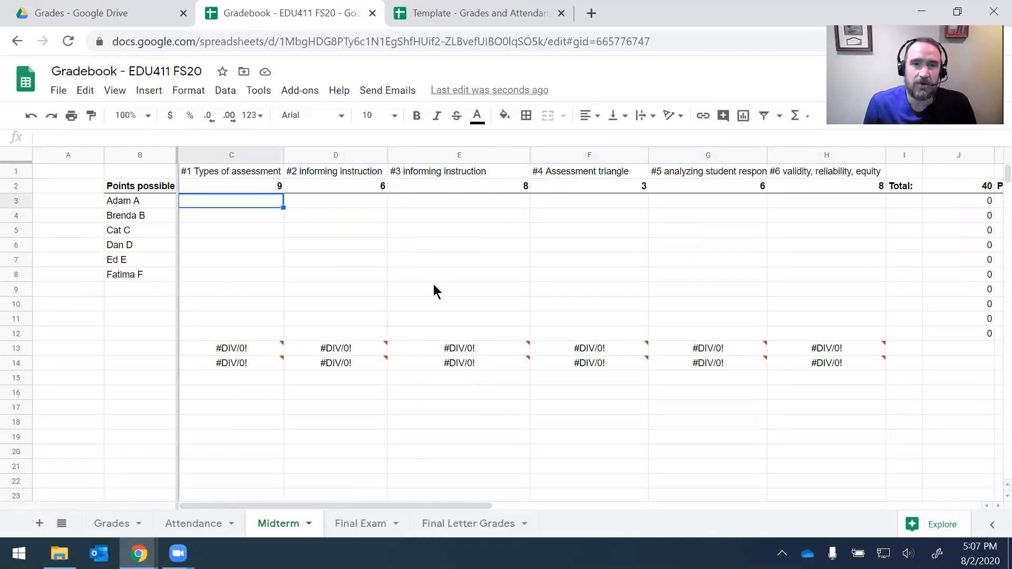
{"action": "type", "text": "8"}
{"action": "key", "text": "Tab"}
{"action": "type", "text": "7"}
{"action": "key", "text": "Tab"}
{"action": "key", "text": "shift+Tab"}
{"action": "type", "text": "6"}
{"action": "key", "text": "Tab"}
Step: Enter midterm scores 7, 3, 5, 8, then confirm the 37 total and 92.5% on Grades
{"action": "type", "text": "7"}
{"action": "key", "text": "Tab"}
{"action": "type", "text": "3"}
{"action": "key", "text": "Tab"}
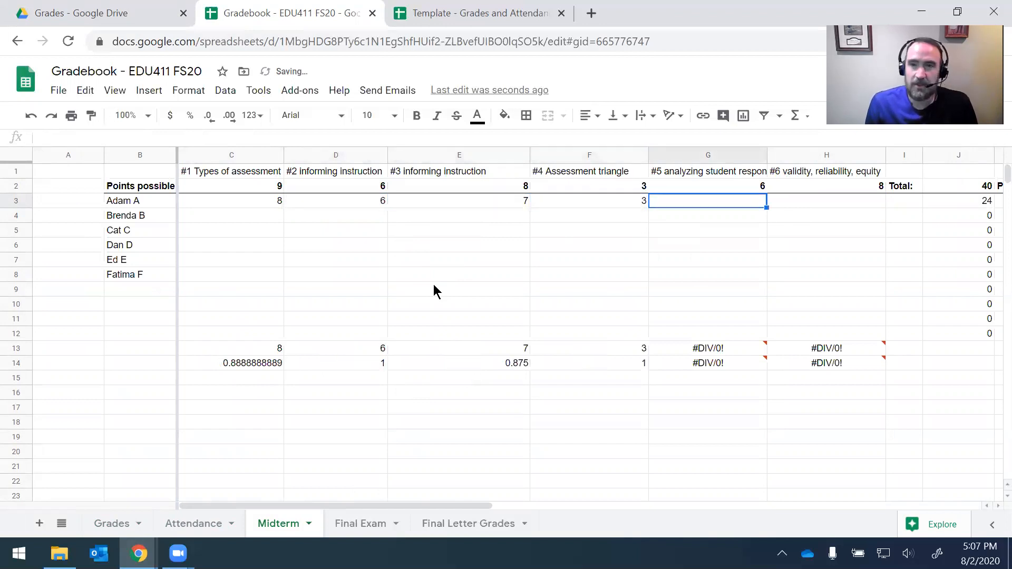
{"action": "type", "text": "5"}
{"action": "key", "text": "Tab"}
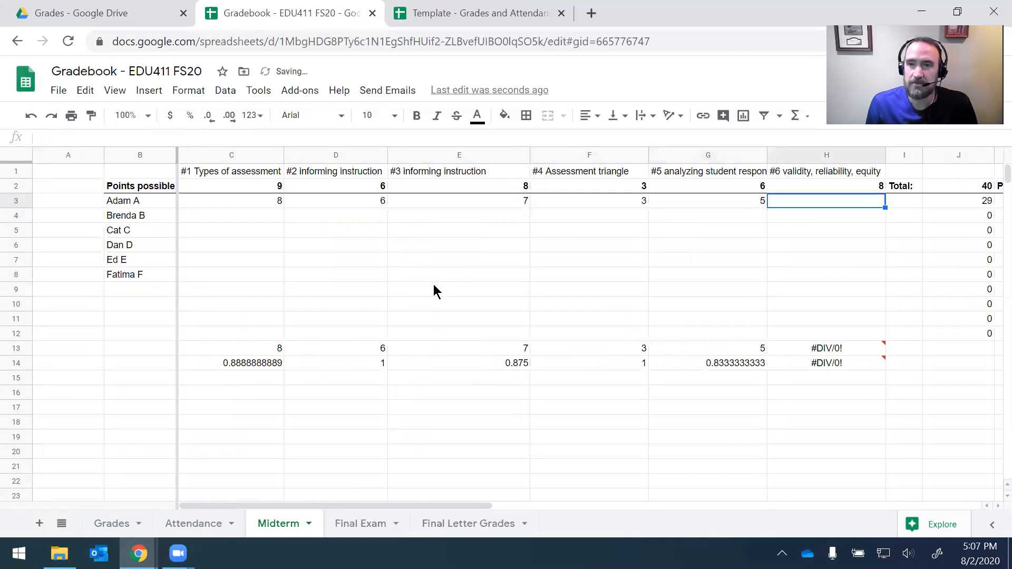
{"action": "type", "text": "8"}
{"action": "key", "text": "Tab"}
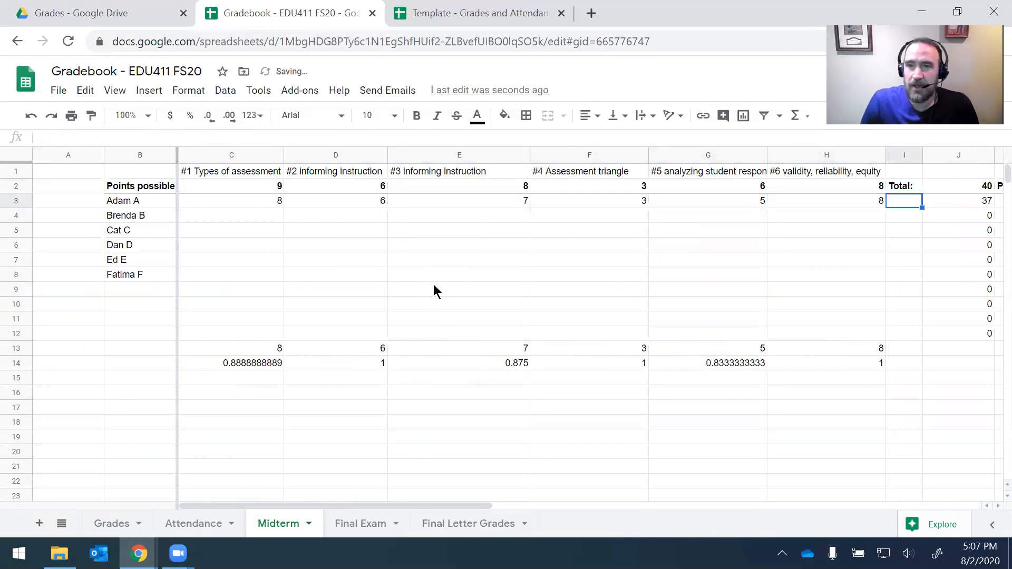
{"action": "key", "text": "Tab"}
{"action": "key", "text": "Tab"}
{"action": "key", "text": "Left"}
{"action": "key", "text": "Right"}
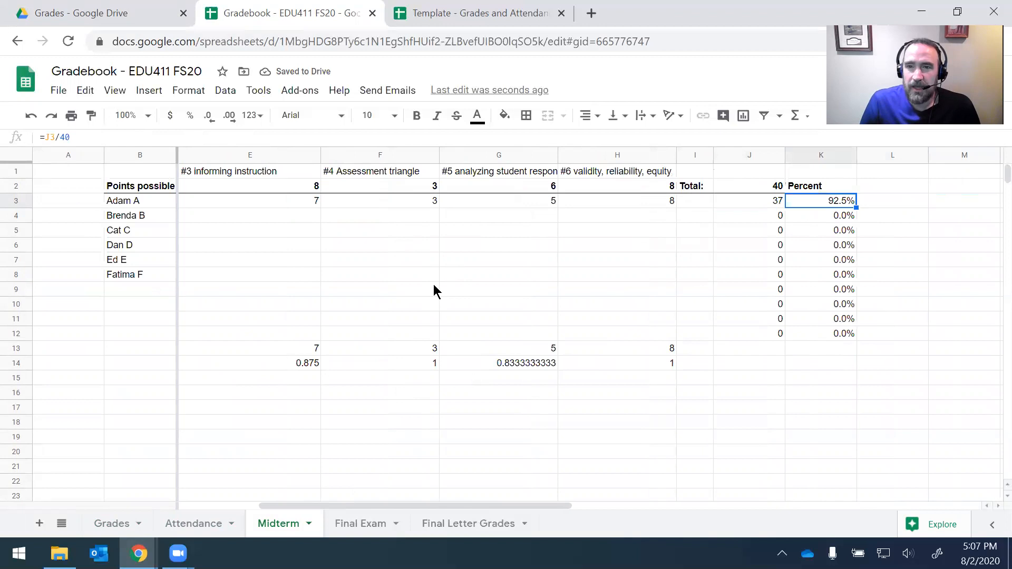
{"action": "left_click", "coordinate": [112, 523]}
{"action": "left_click", "coordinate": [362, 289]}
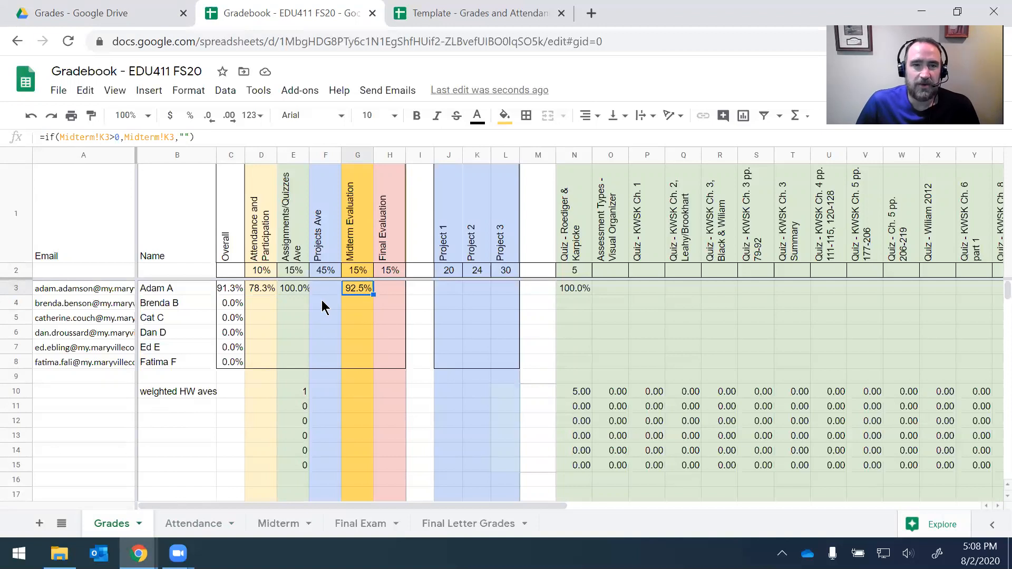
Step: Review the C3 overall formula, the Final Letter Grades sheet, and the first student's Grades row
{"action": "left_click", "coordinate": [223, 294]}
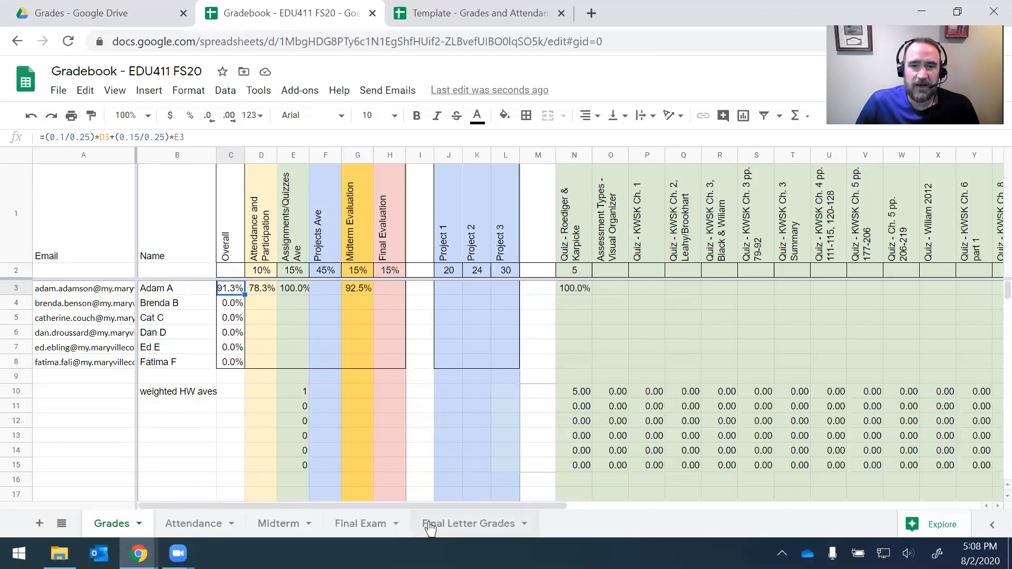
{"action": "left_click", "coordinate": [464, 523]}
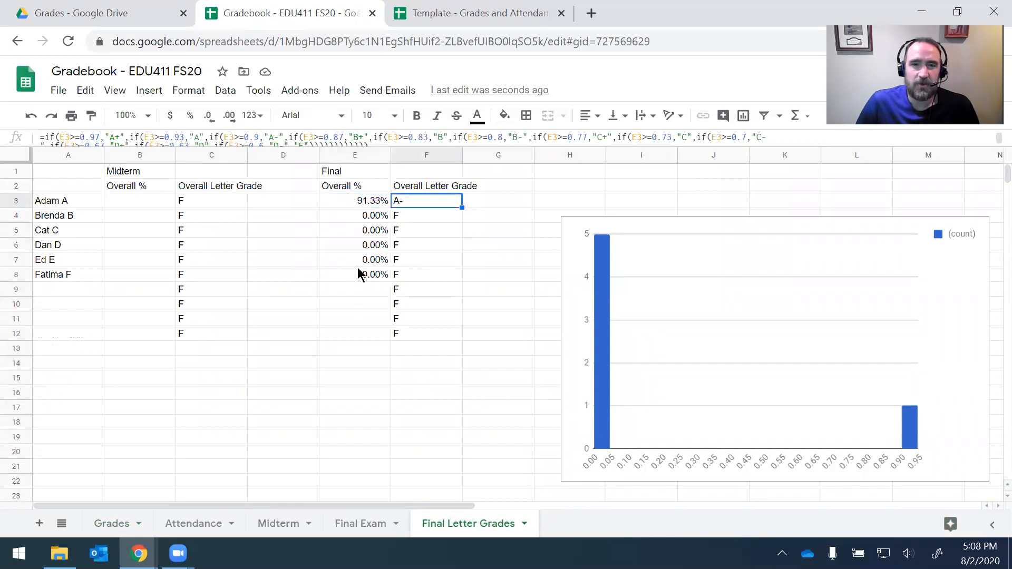
{"action": "left_click", "coordinate": [109, 526]}
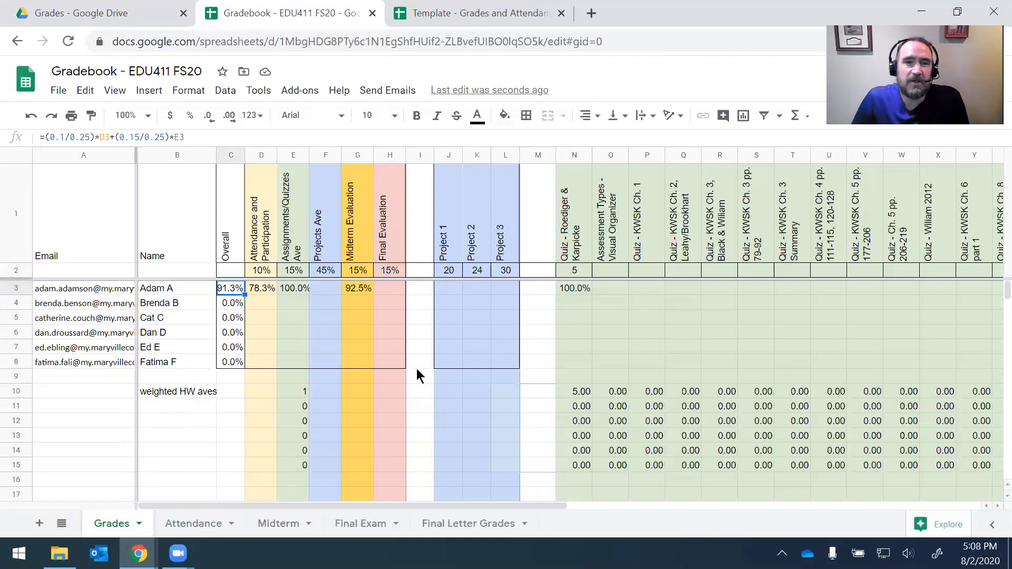
{"action": "left_click_drag", "start_coordinate": [97, 223], "coordinate": [901, 231]}
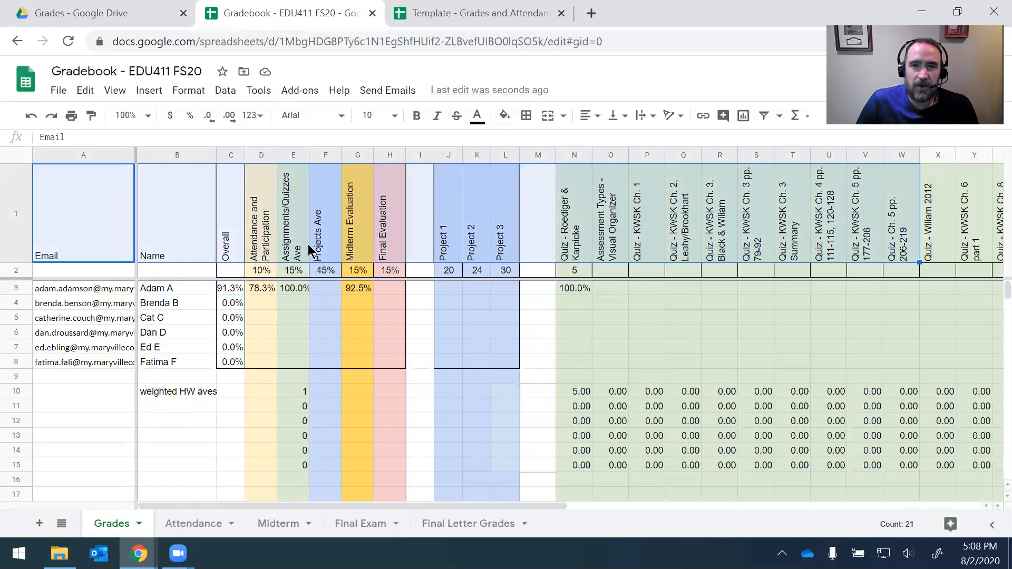
{"action": "left_click", "coordinate": [180, 287]}
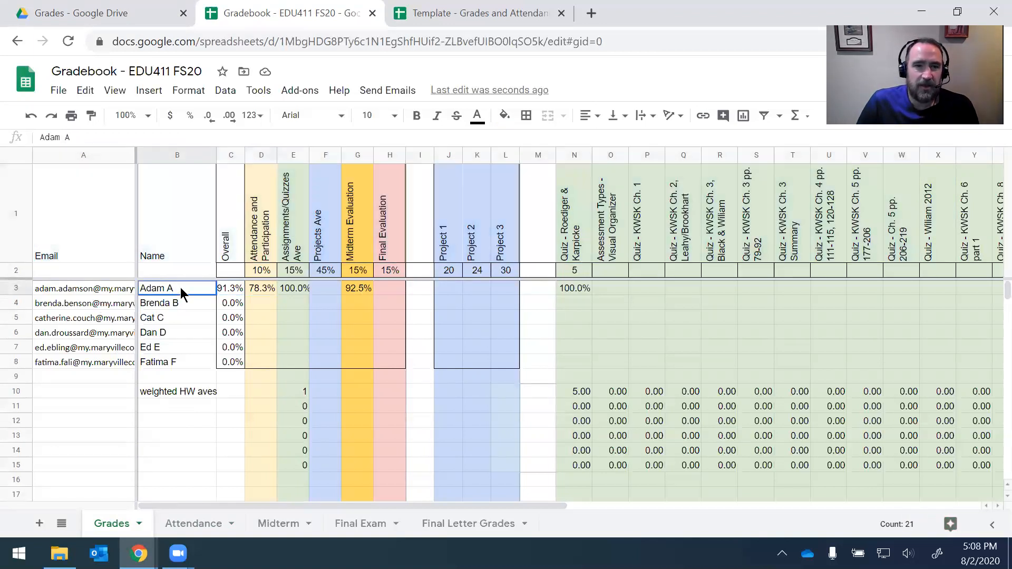
{"action": "left_click", "coordinate": [10, 289]}
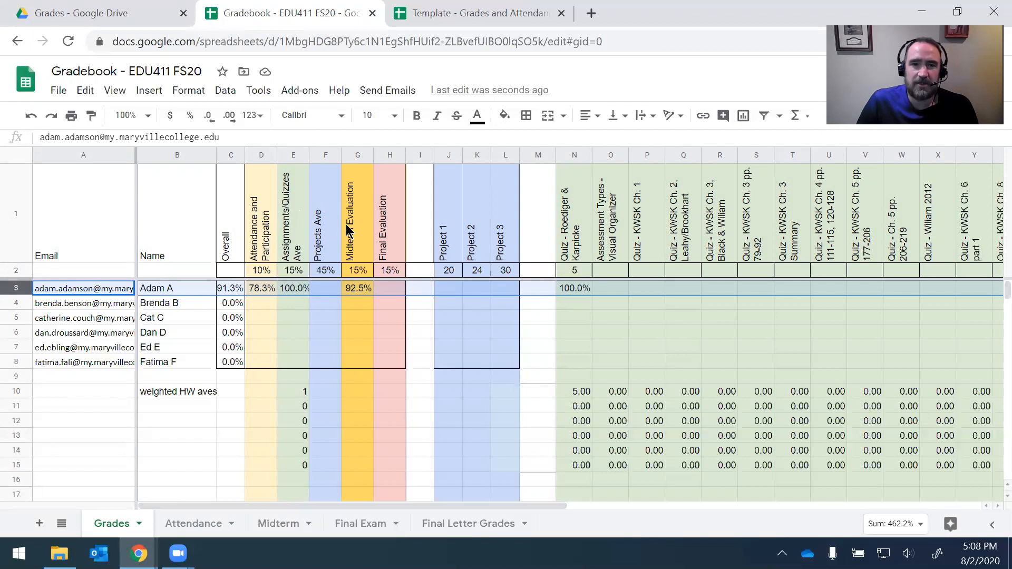
Step: Review the Attendance date headers and the first student's marks, then return to the Drive folder
{"action": "left_click", "coordinate": [194, 523]}
{"action": "left_click_drag", "start_coordinate": [193, 201], "coordinate": [780, 203]}
{"action": "left_click_drag", "start_coordinate": [192, 219], "coordinate": [322, 216]}
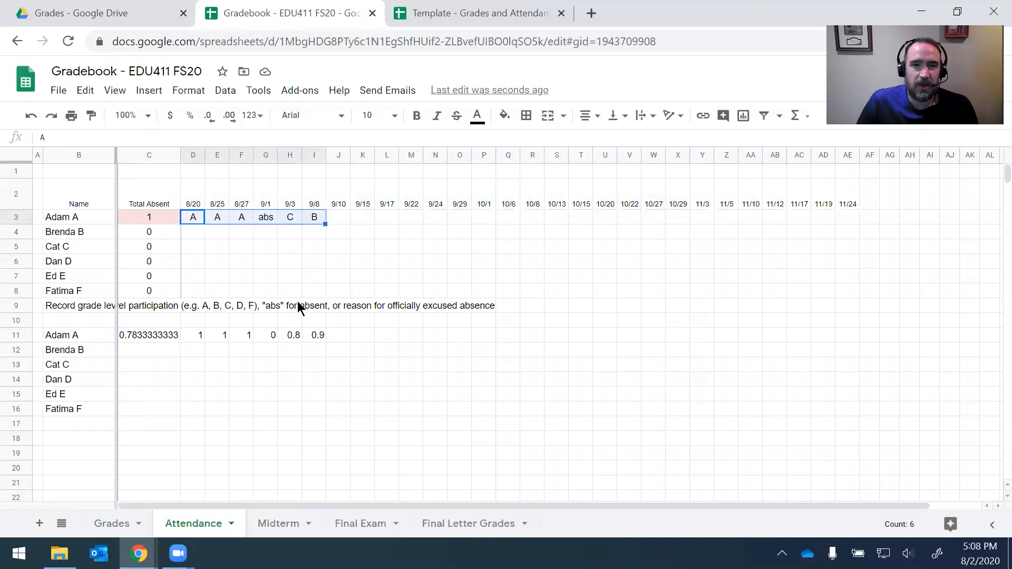
{"action": "left_click", "coordinate": [109, 523]}
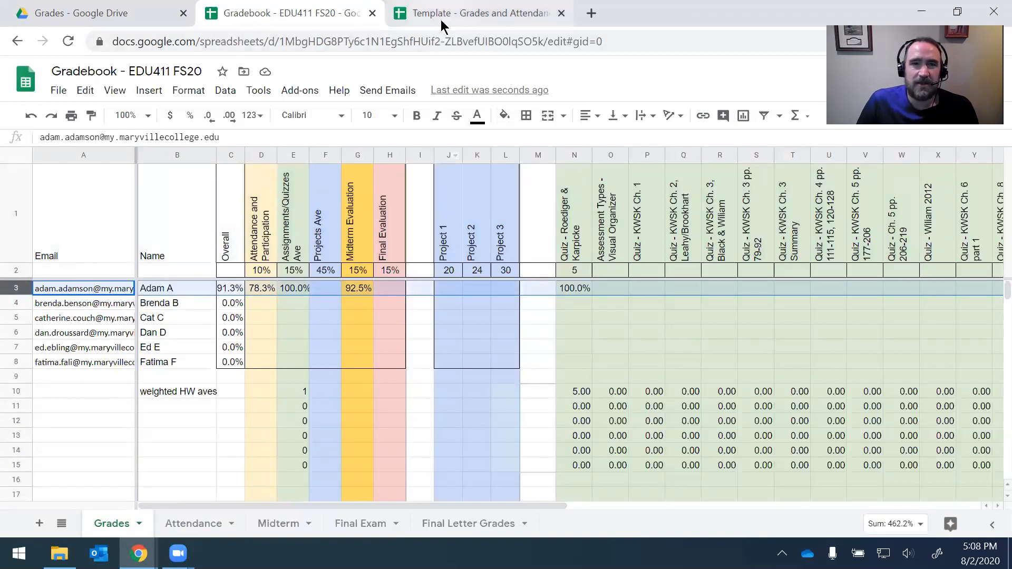
{"action": "left_click", "coordinate": [142, 20]}
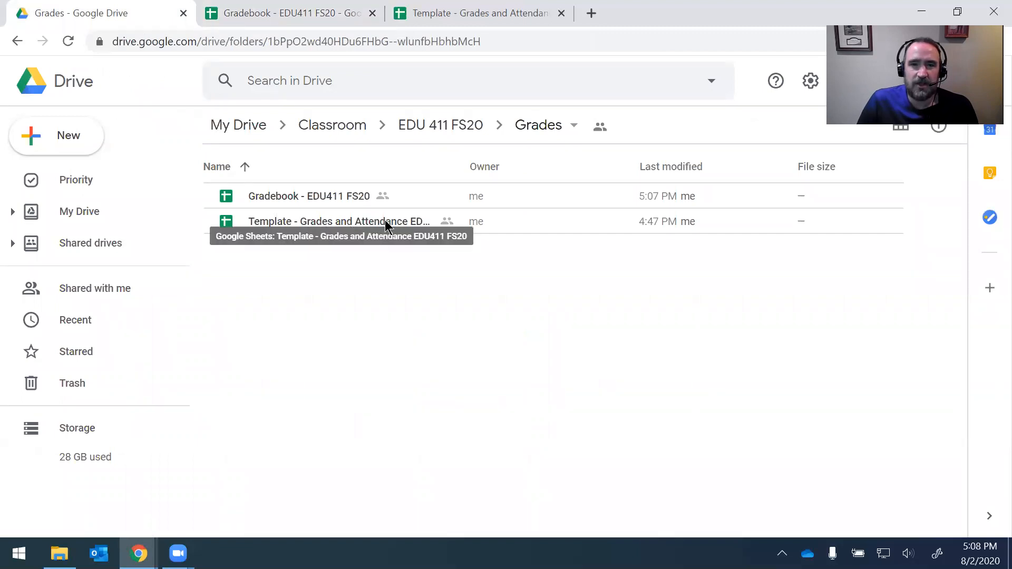
Step: Switch to the Template - Grades and Attendance EDU411 FS20 spreadsheet tab
{"action": "left_click", "coordinate": [498, 15]}
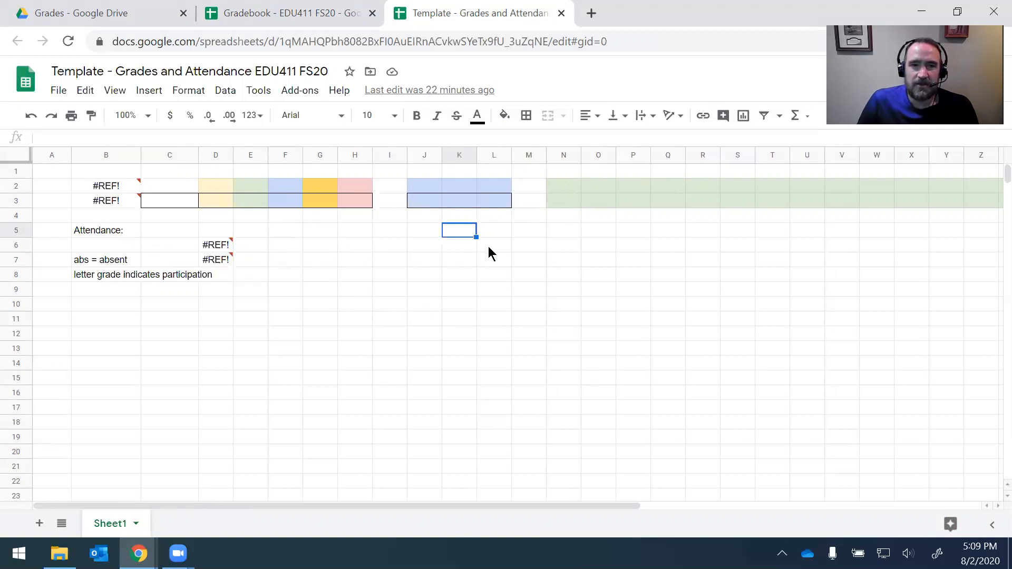
{"action": "mouse_move", "coordinate": [207, 260]}
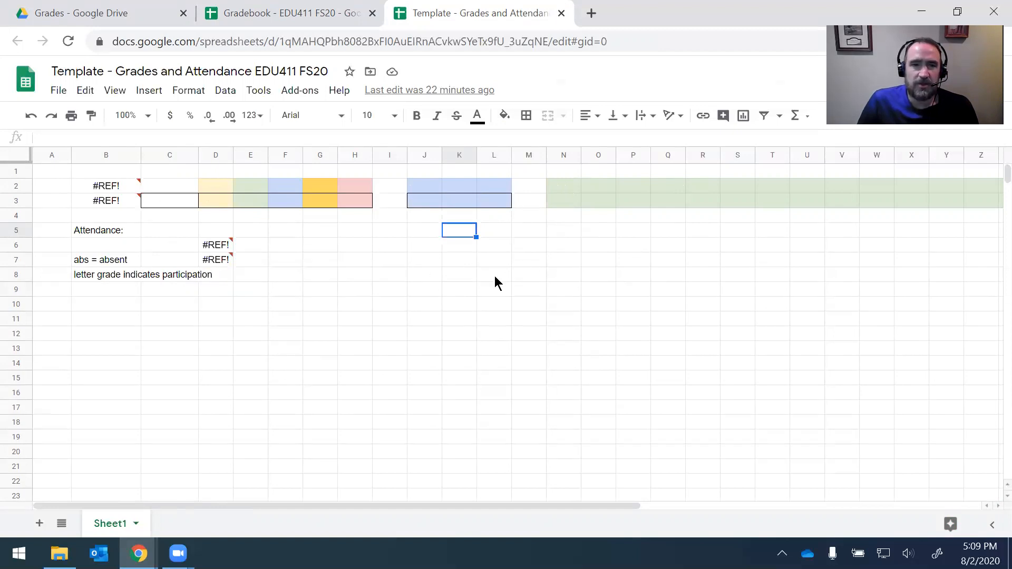
{"action": "left_click", "coordinate": [225, 293]}
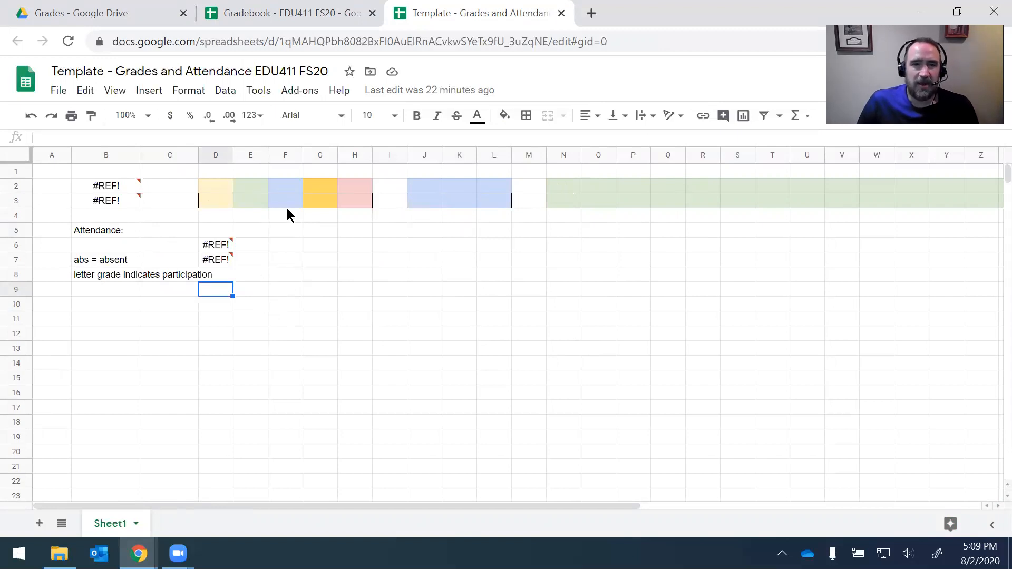
{"action": "left_click_drag", "start_coordinate": [209, 183], "coordinate": [403, 192]}
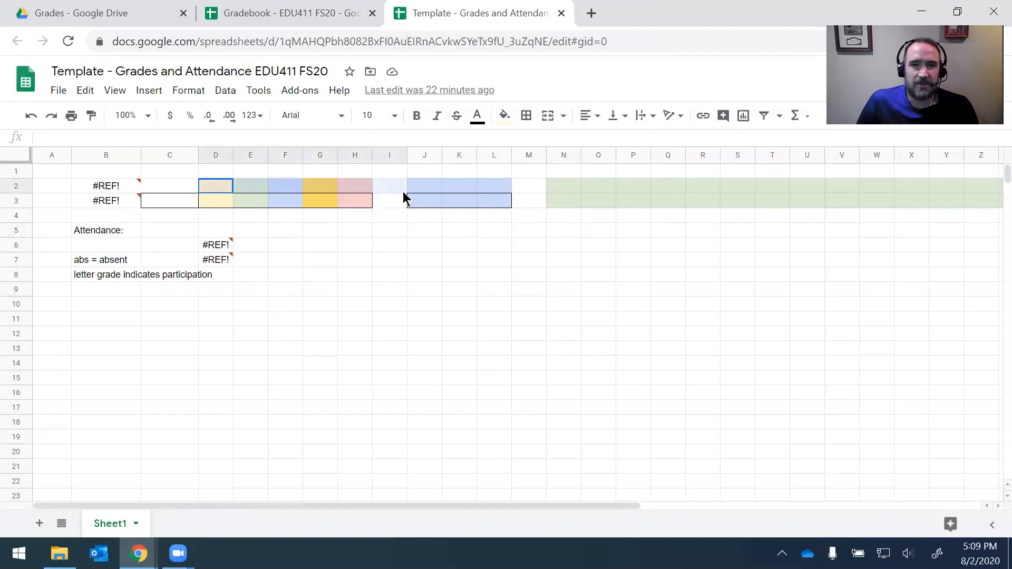
{"action": "left_click", "coordinate": [366, 198]}
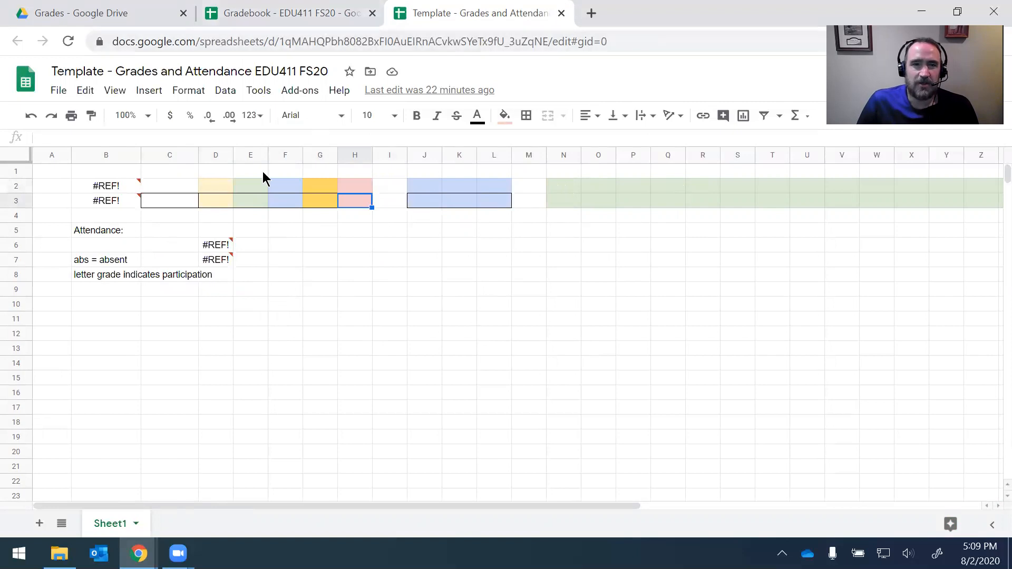
{"action": "left_click_drag", "start_coordinate": [221, 188], "coordinate": [352, 200]}
{"action": "key", "text": "ctrl+c"}
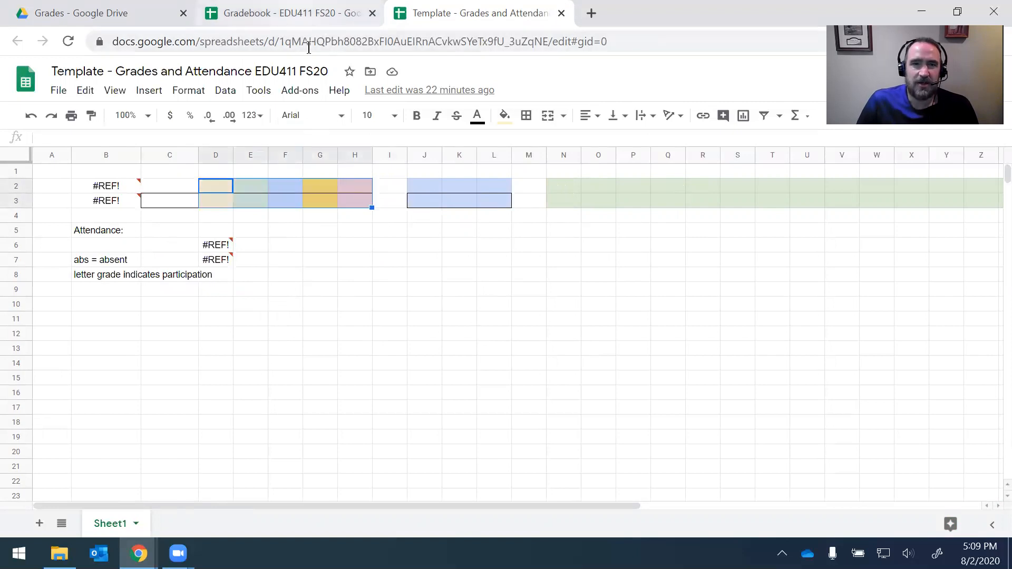
{"action": "left_click", "coordinate": [287, 12]}
{"action": "left_click_drag", "start_coordinate": [294, 232], "coordinate": [494, 199]}
{"action": "key", "text": "ctrl+c"}
{"action": "left_click", "coordinate": [463, 16]}
{"action": "left_click_drag", "start_coordinate": [567, 187], "coordinate": [922, 193]}
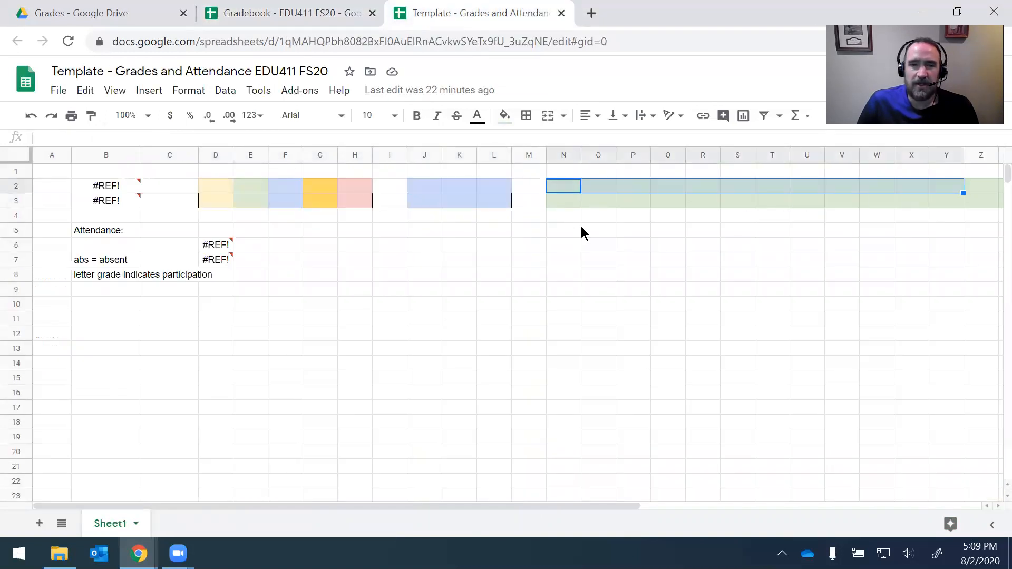
{"action": "left_click", "coordinate": [529, 230]}
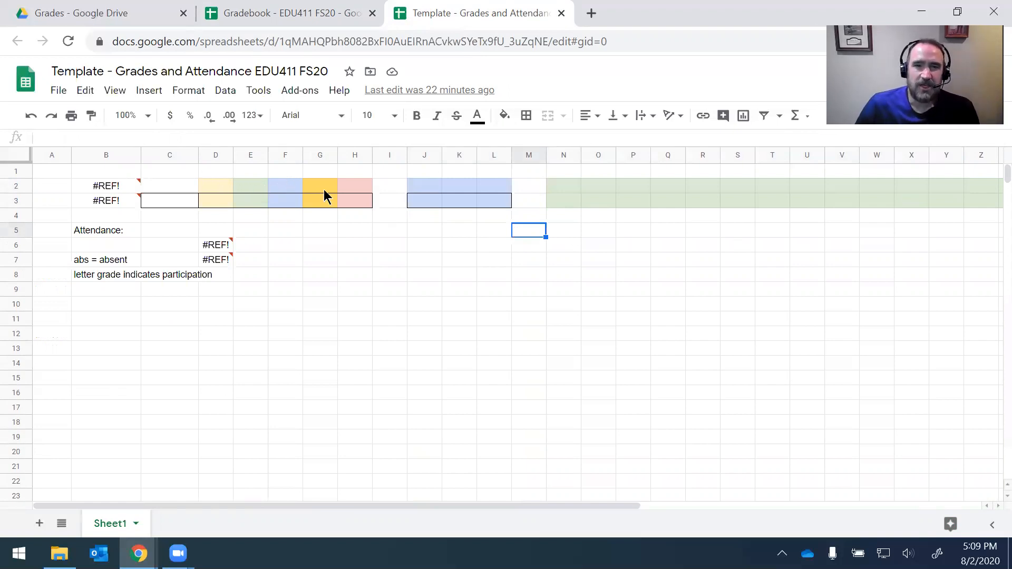
{"action": "left_click_drag", "start_coordinate": [230, 179], "coordinate": [579, 171]}
{"action": "left_click", "coordinate": [310, 17]}
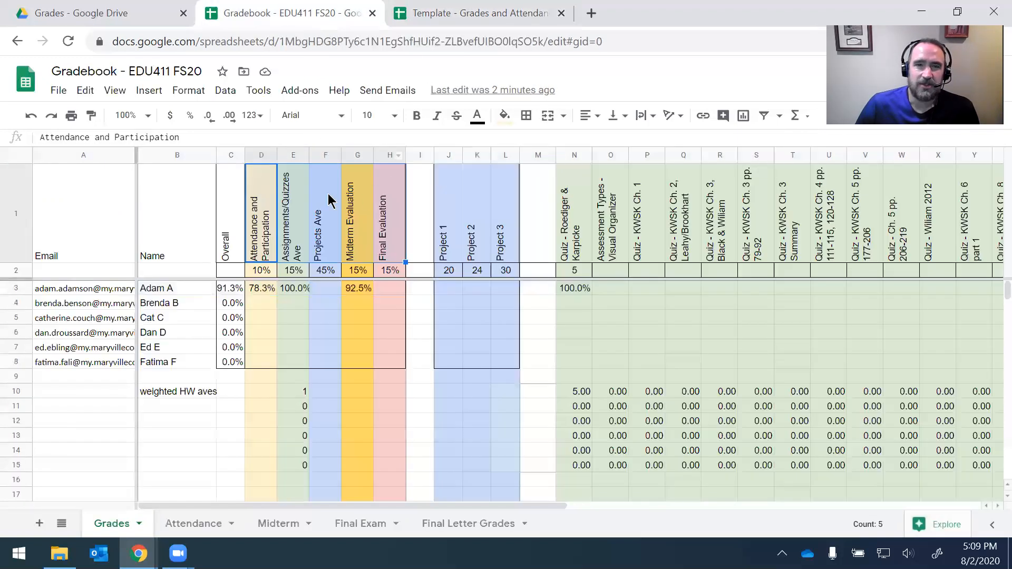
{"action": "left_click", "coordinate": [425, 203]}
{"action": "left_click_drag", "start_coordinate": [269, 203], "coordinate": [935, 224]}
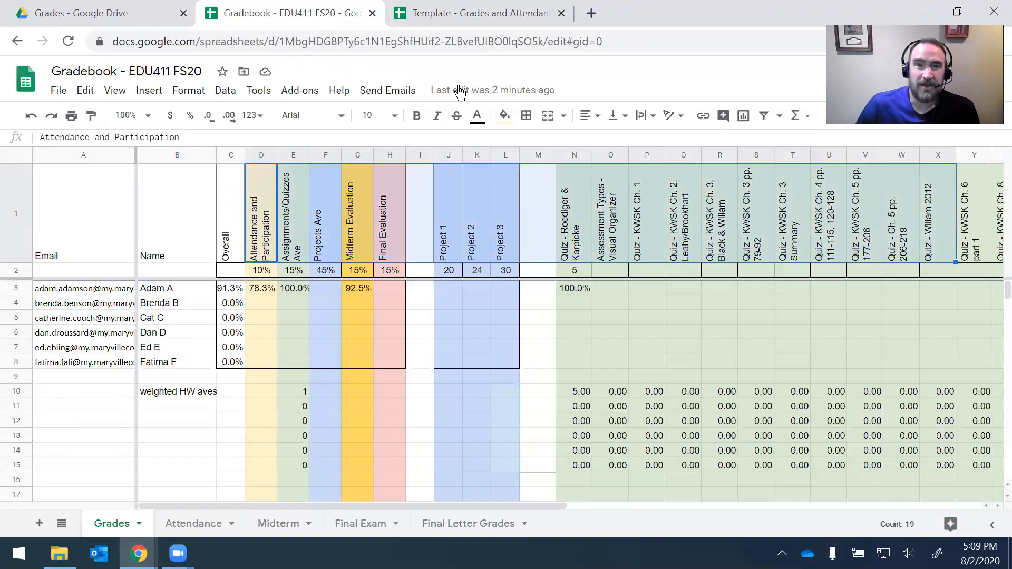
{"action": "left_click", "coordinate": [466, 16]}
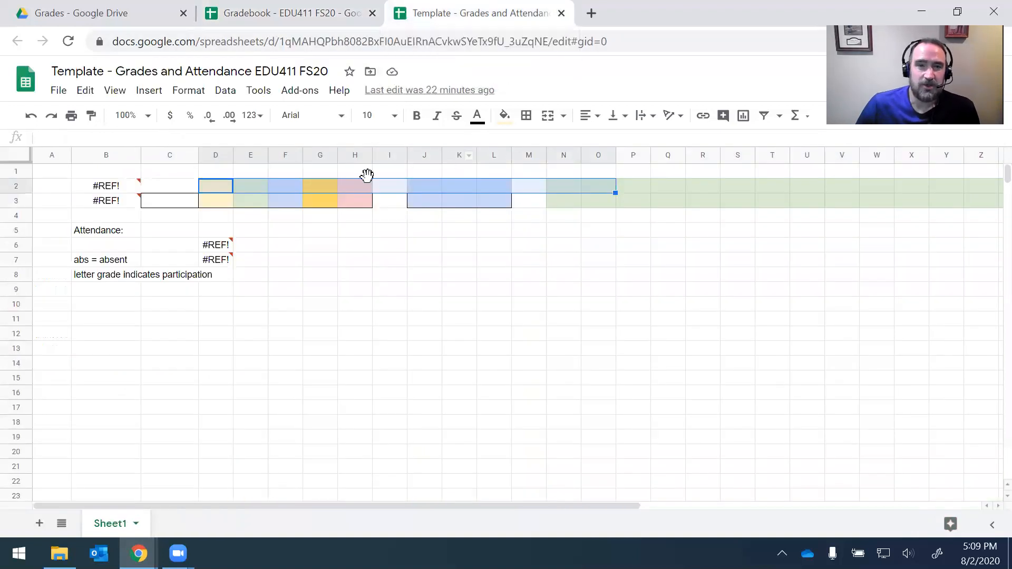
{"action": "left_click", "coordinate": [387, 212]}
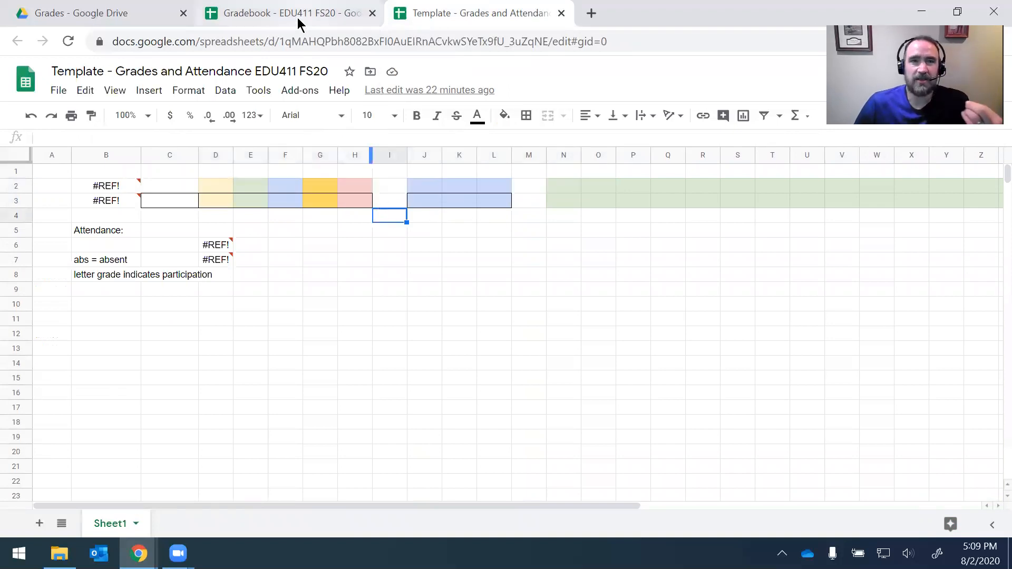
{"action": "left_click", "coordinate": [299, 16]}
{"action": "left_click", "coordinate": [324, 202]}
{"action": "left_click", "coordinate": [266, 211]}
{"action": "left_click", "coordinate": [476, 25]}
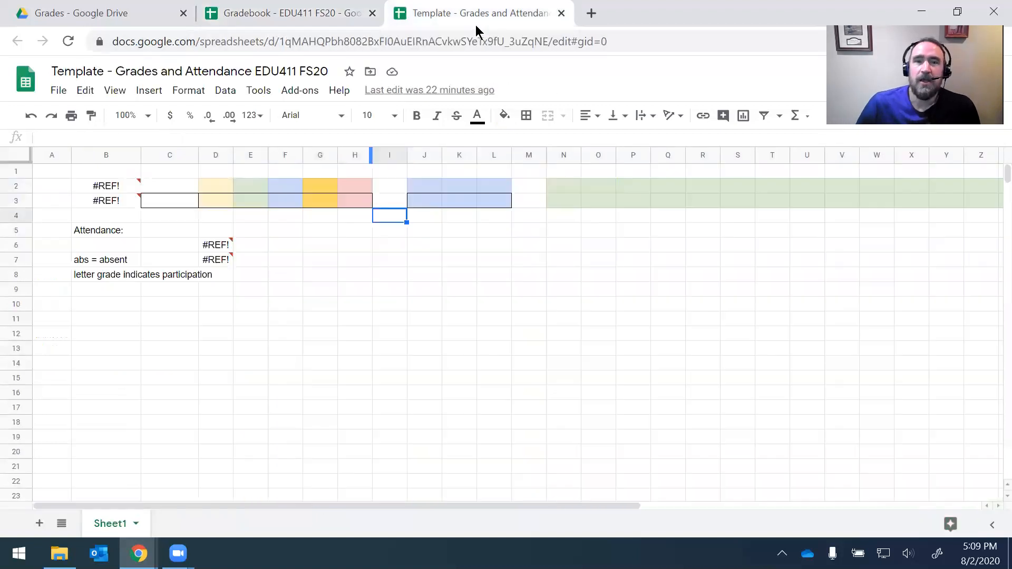
{"action": "left_click_drag", "start_coordinate": [223, 182], "coordinate": [926, 207]}
{"action": "left_click", "coordinate": [521, 225]}
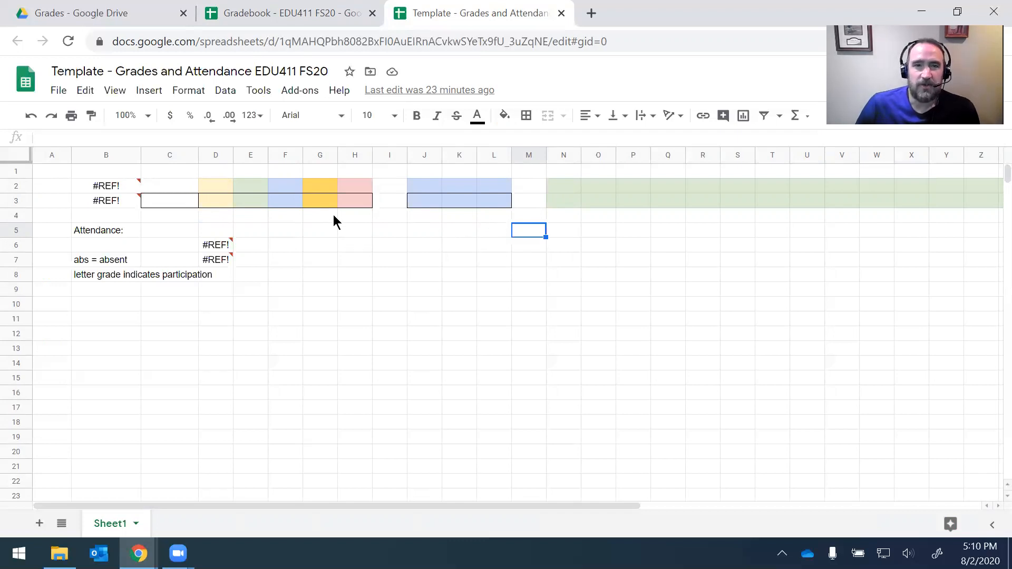
{"action": "left_click", "coordinate": [51, 263]}
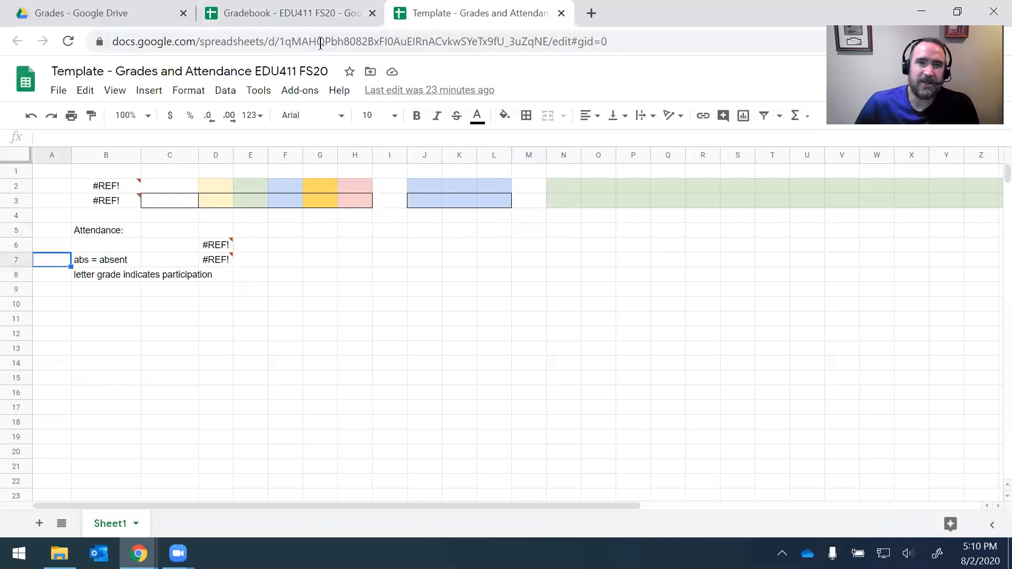
{"action": "left_click", "coordinate": [305, 16]}
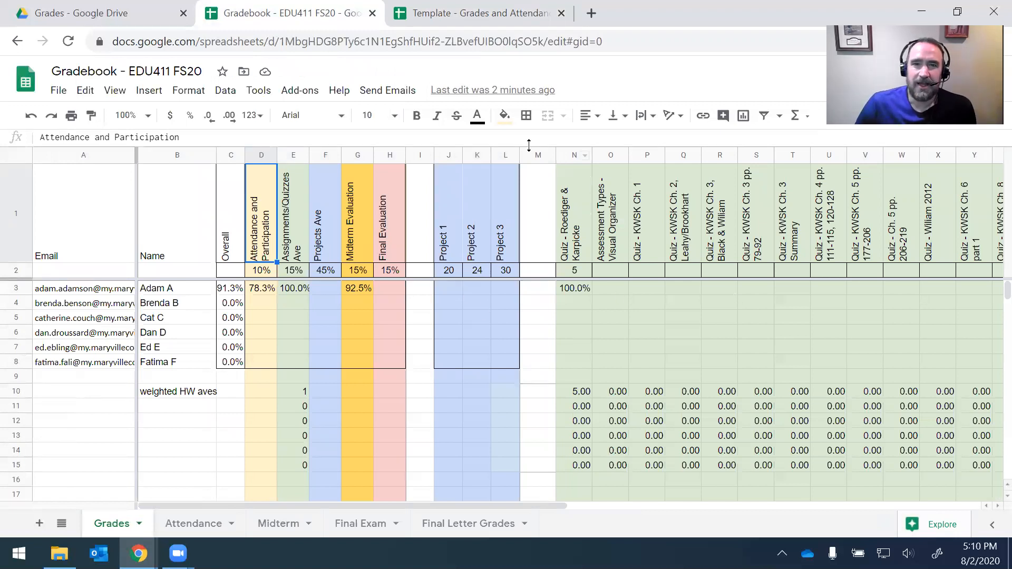
{"action": "left_click", "coordinate": [464, 13]}
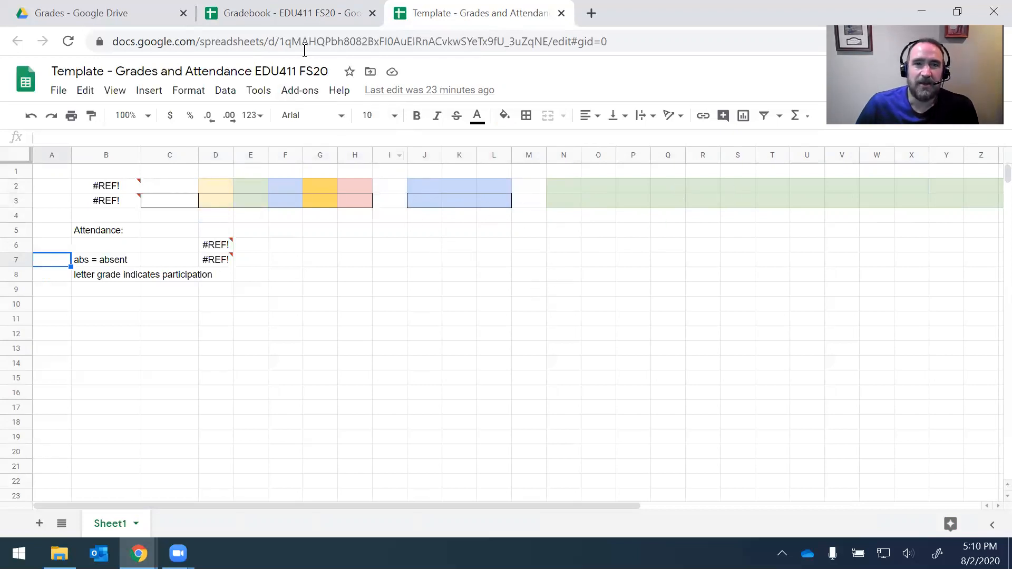
{"action": "left_click", "coordinate": [309, 16]}
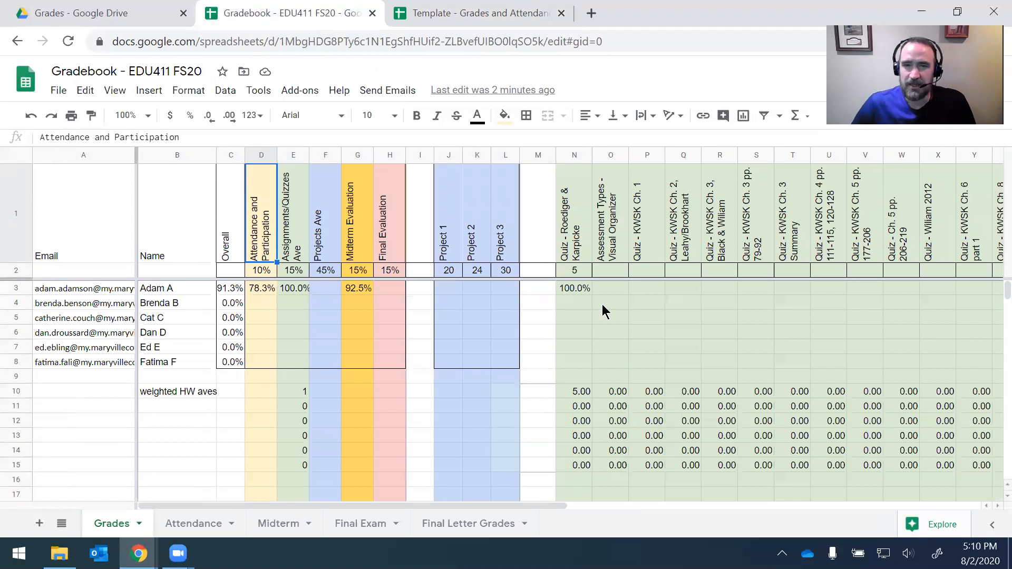
{"action": "left_click", "coordinate": [469, 16]}
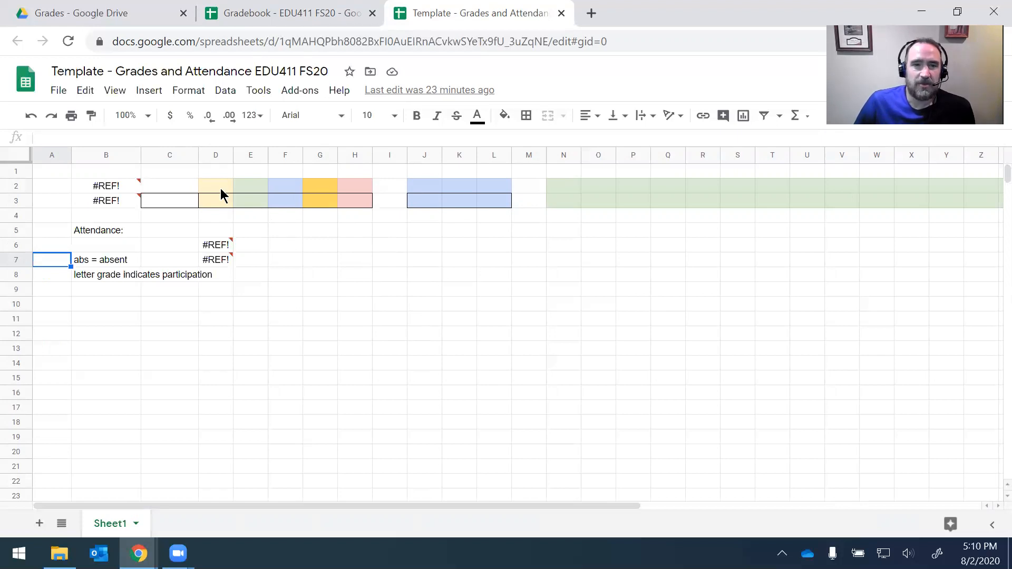
{"action": "left_click", "coordinate": [104, 187]}
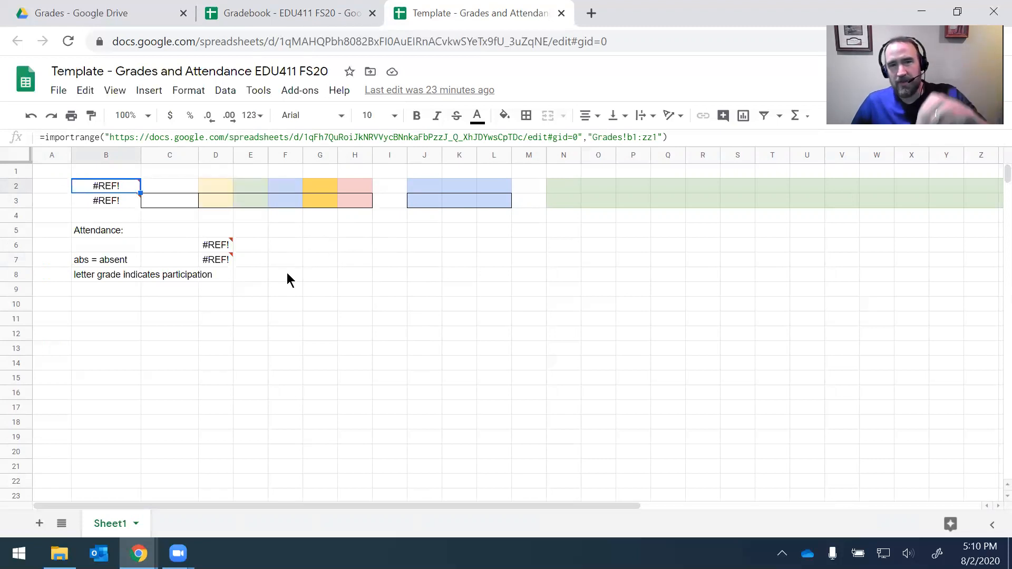
Step: Delete the old spreadsheet URL from B2's IMPORTRANGE formula
{"action": "left_click", "coordinate": [113, 190]}
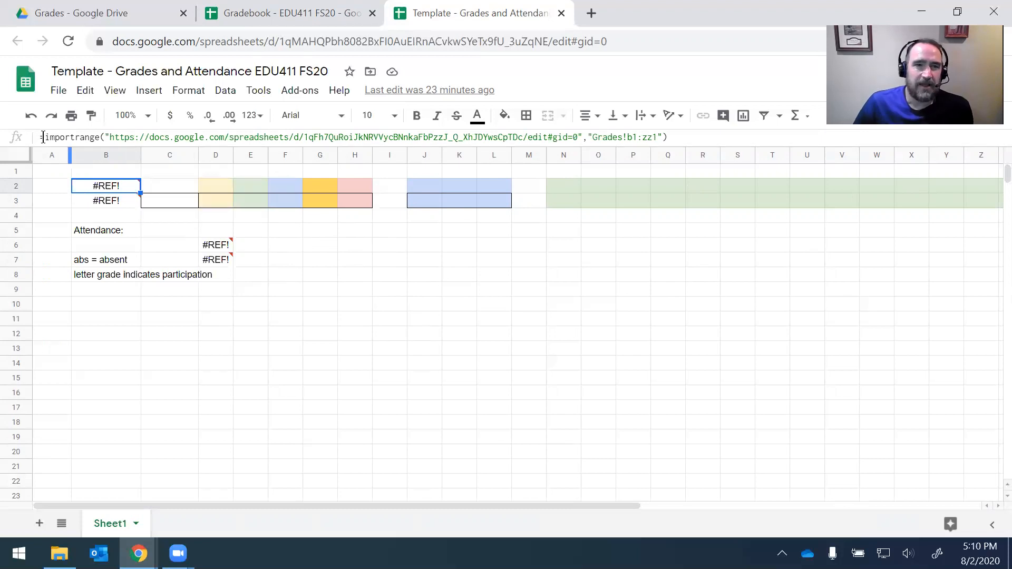
{"action": "left_click_drag", "start_coordinate": [46, 137], "coordinate": [101, 136]}
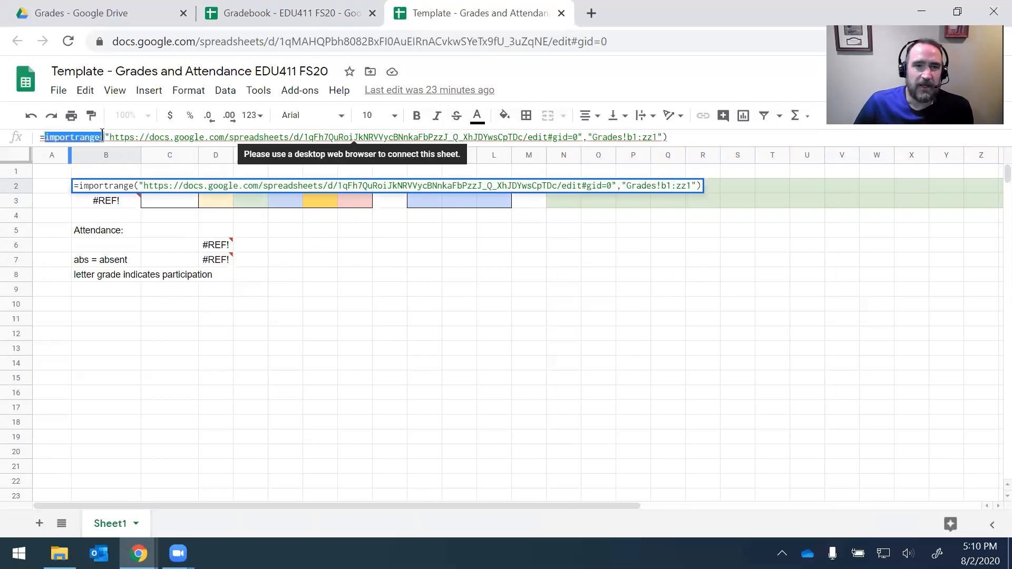
{"action": "left_click", "coordinate": [108, 202]}
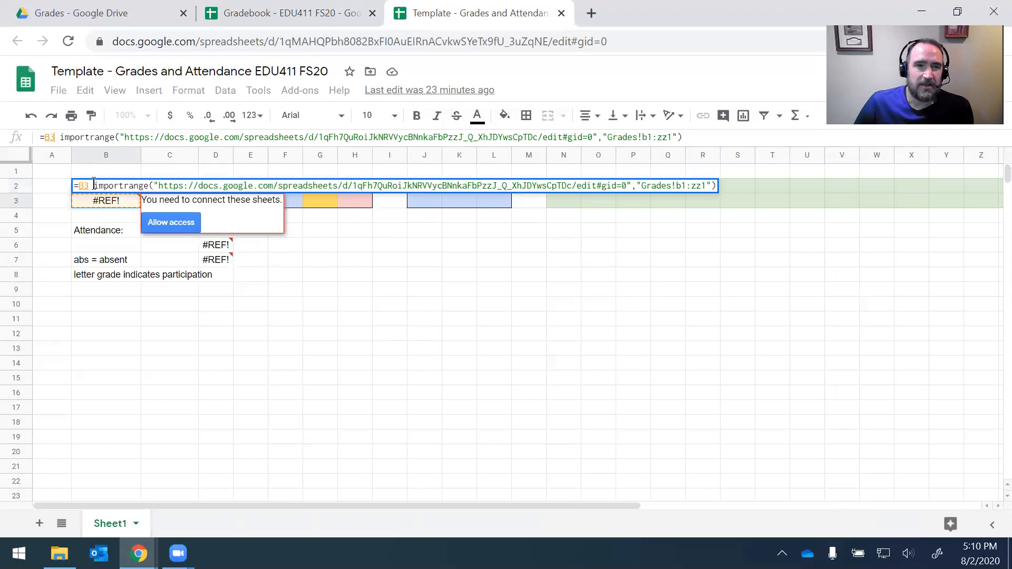
{"action": "key", "text": "Escape"}
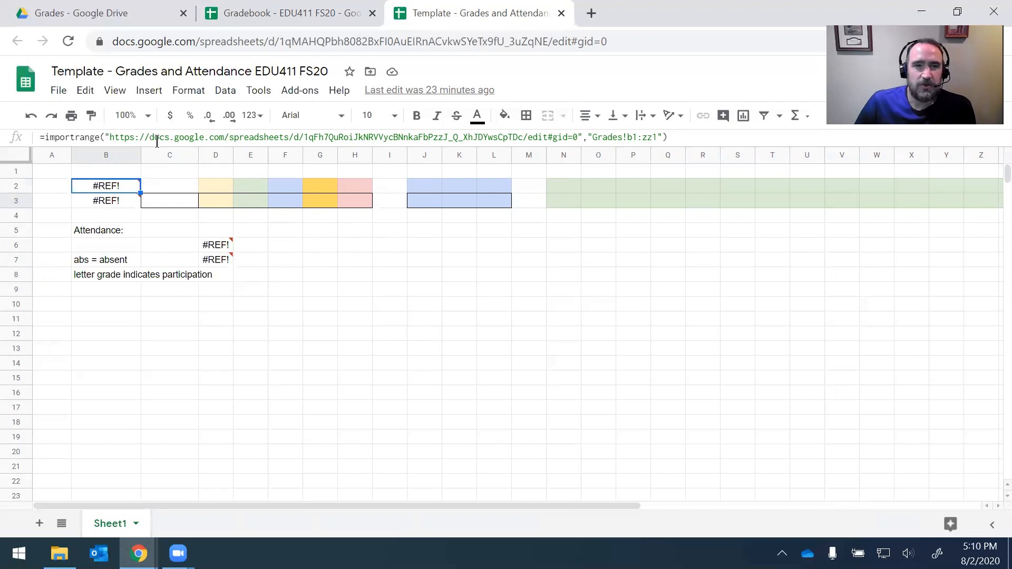
{"action": "left_click_drag", "start_coordinate": [110, 138], "coordinate": [578, 157]}
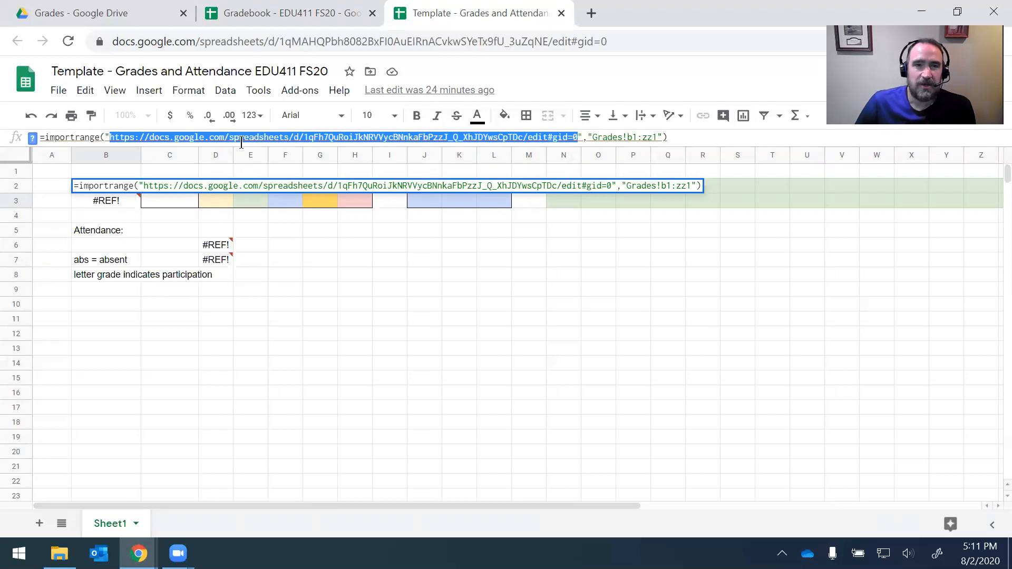
{"action": "key", "text": "BackSpace"}
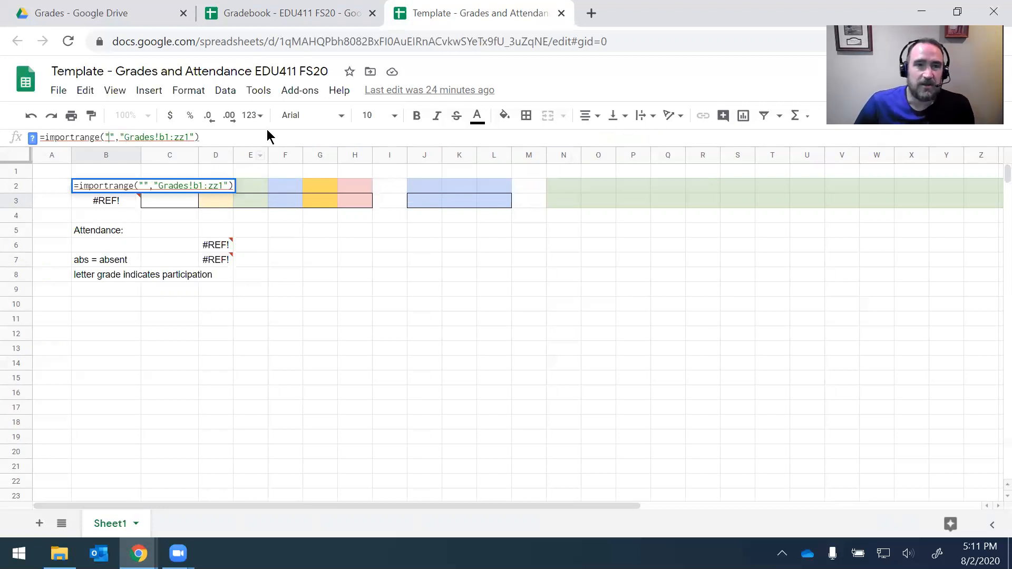
Step: Copy the gradebook's web address and paste it into the formula's empty source quotes
{"action": "left_click", "coordinate": [274, 12]}
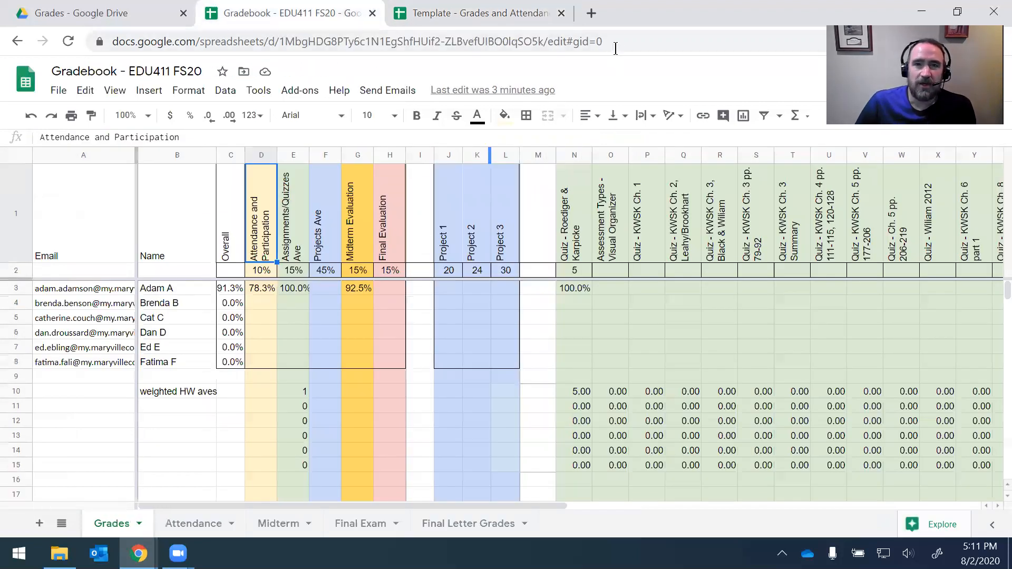
{"action": "left_click_drag", "start_coordinate": [616, 41], "coordinate": [81, 43]}
{"action": "key", "text": "ctrl+c"}
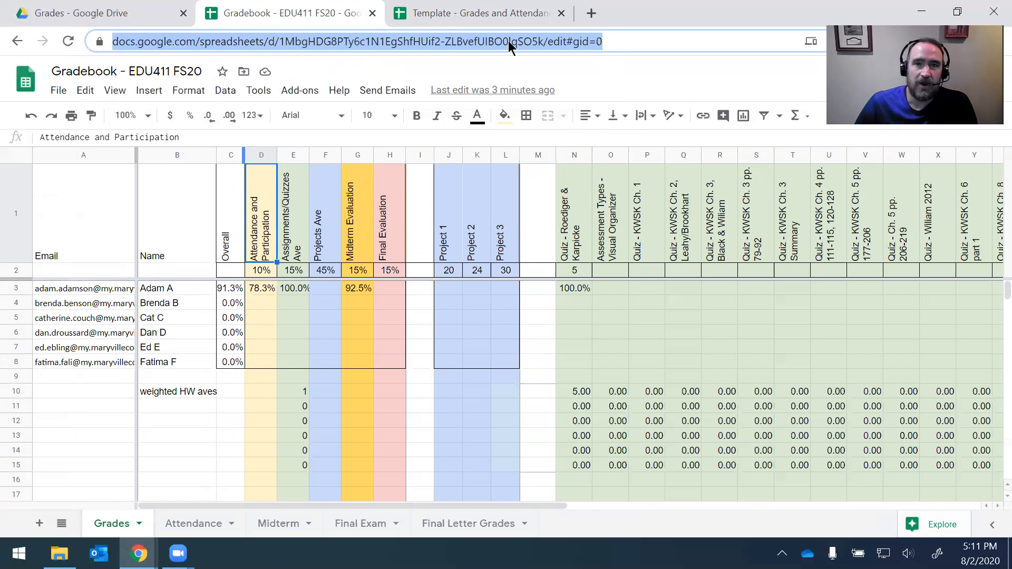
{"action": "left_click", "coordinate": [467, 19]}
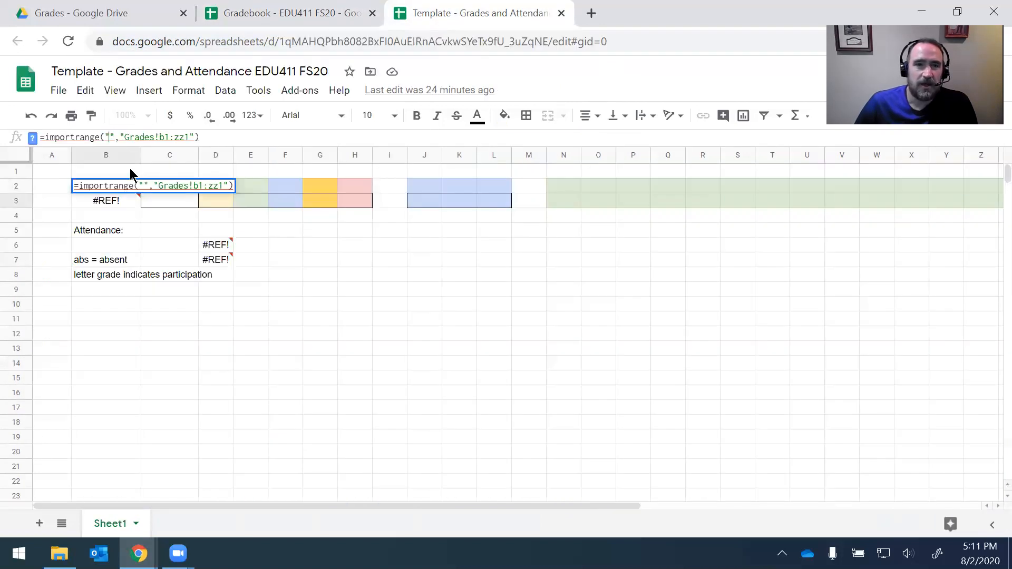
{"action": "left_click", "coordinate": [111, 136]}
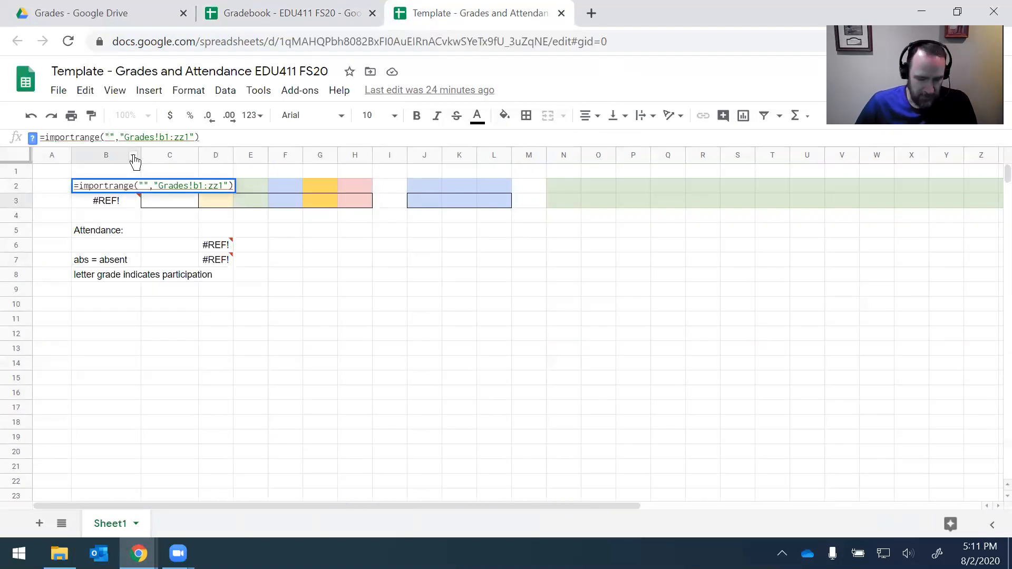
{"action": "key", "text": "ctrl+v"}
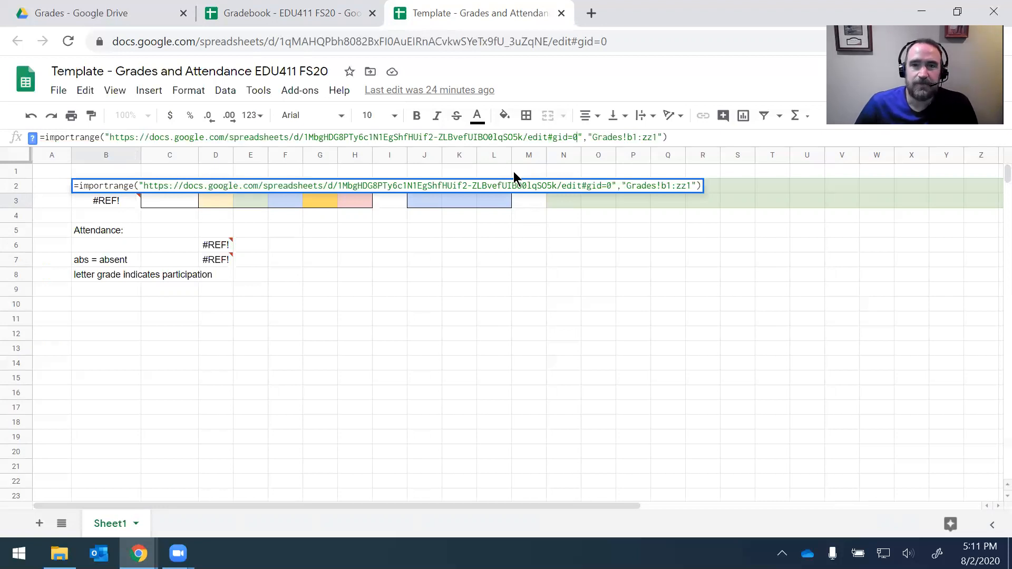
{"action": "left_click", "coordinate": [594, 137]}
{"action": "left_click_drag", "start_coordinate": [591, 138], "coordinate": [659, 137]}
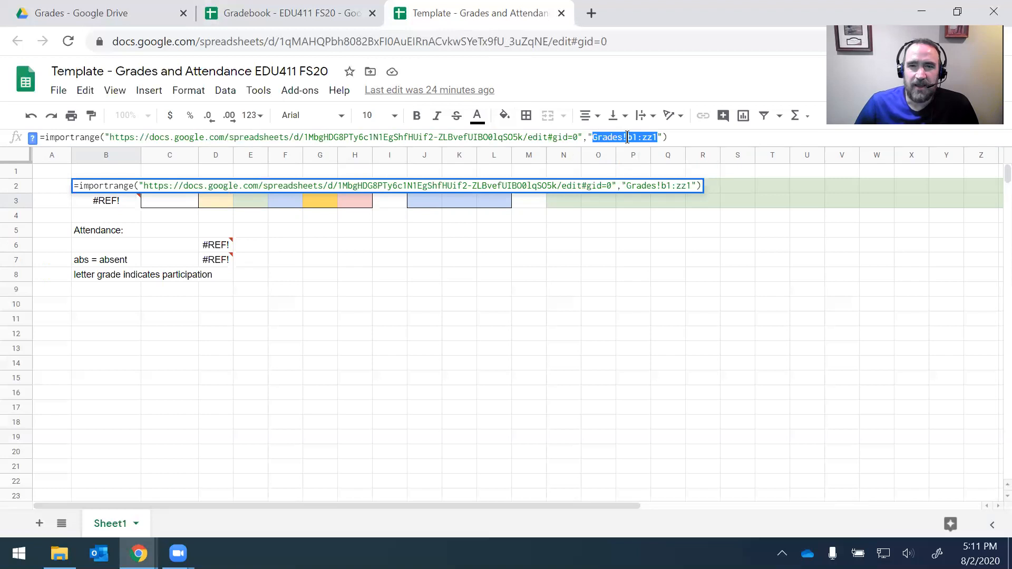
Step: Review the gradebook's Attendance, Midterm and Grades sheets
{"action": "left_click", "coordinate": [295, 20]}
{"action": "left_click", "coordinate": [203, 524]}
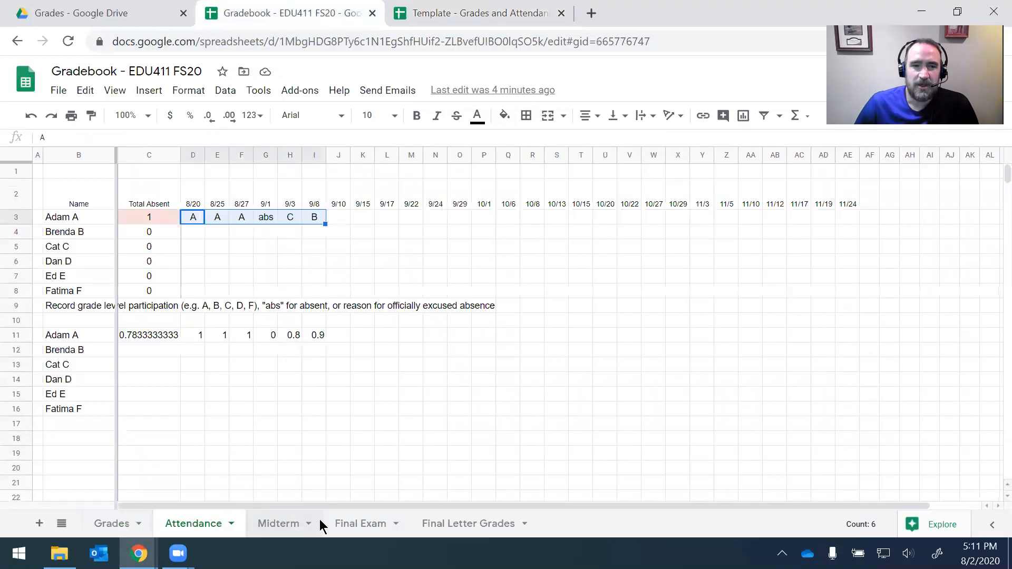
{"action": "left_click", "coordinate": [311, 523]}
{"action": "left_click", "coordinate": [113, 524]}
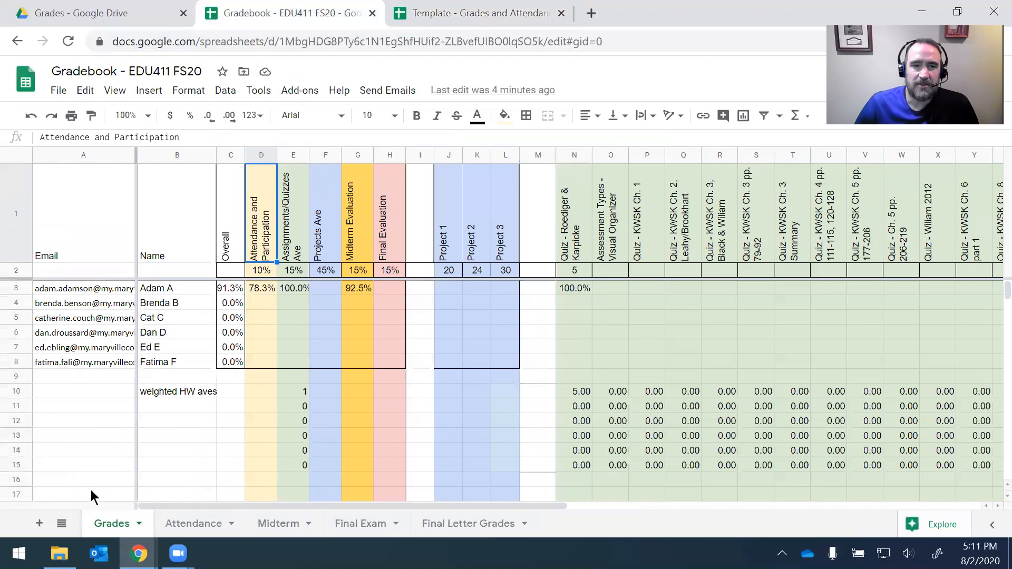
{"action": "left_click", "coordinate": [453, 19]}
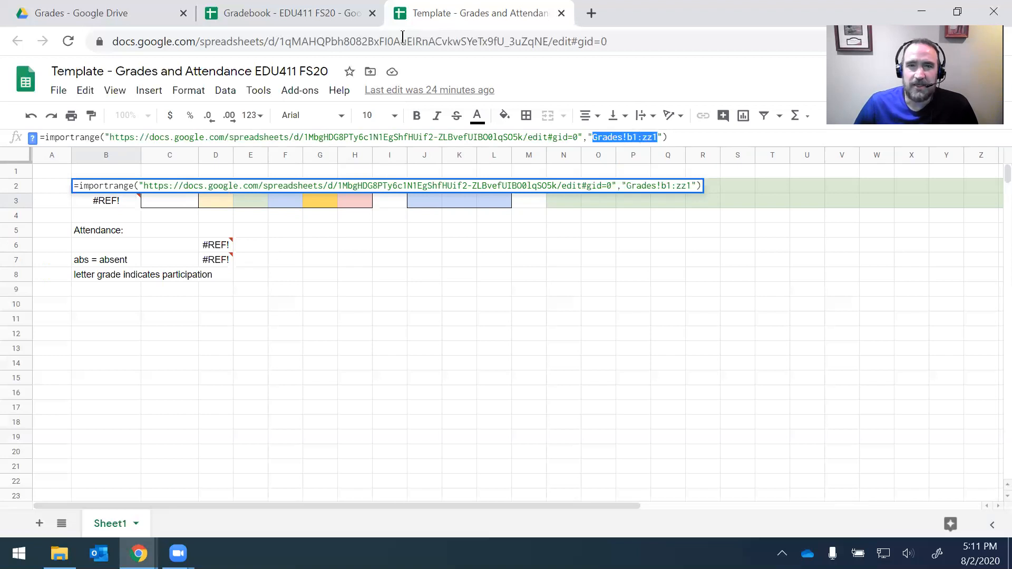
Step: Check the gradebook's Name heading, then edit the zz end column and commit B2's IMPORTRANGE formula
{"action": "left_click", "coordinate": [303, 14]}
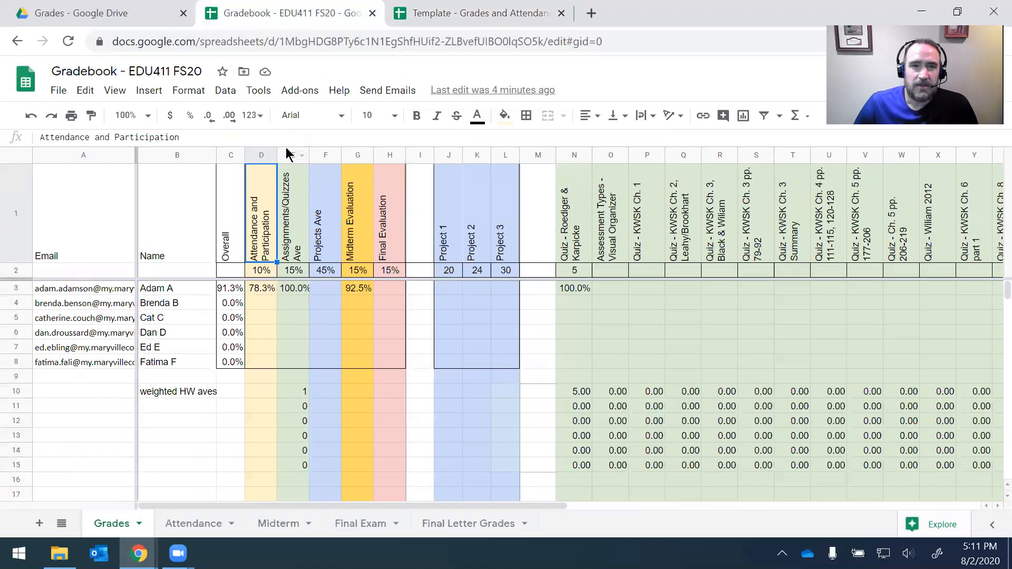
{"action": "left_click", "coordinate": [165, 226]}
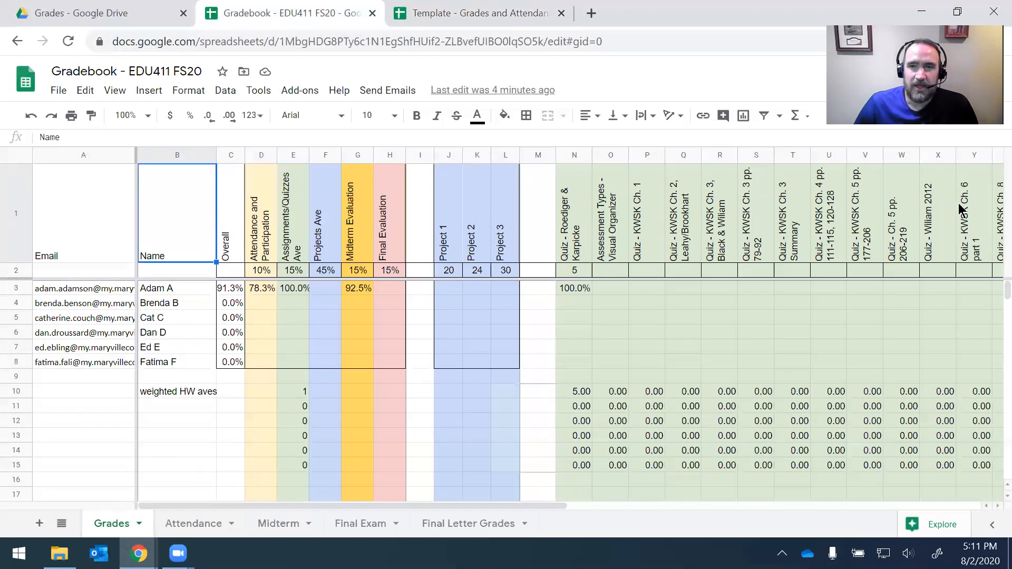
{"action": "left_click", "coordinate": [482, 21]}
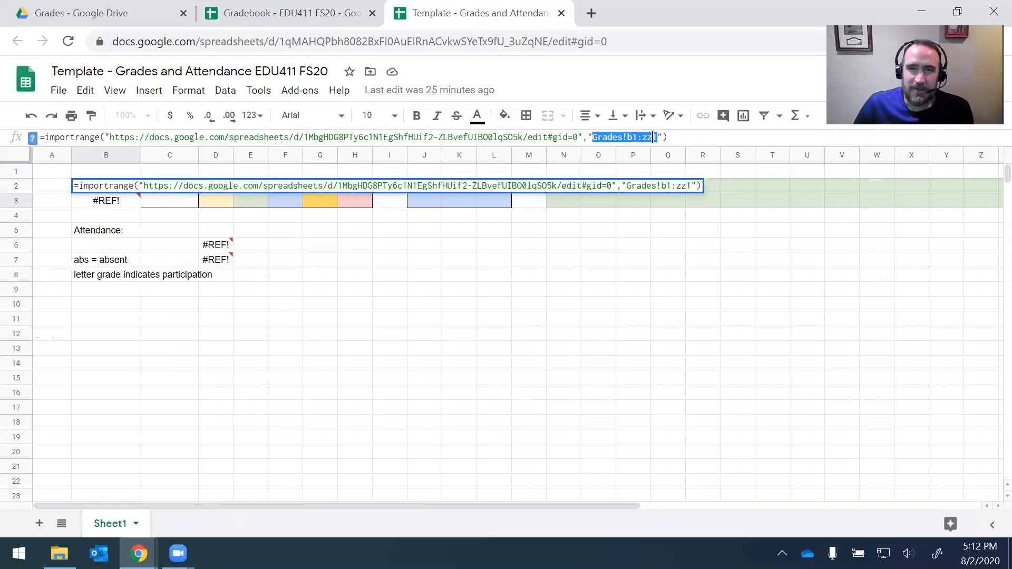
{"action": "left_click", "coordinate": [647, 137]}
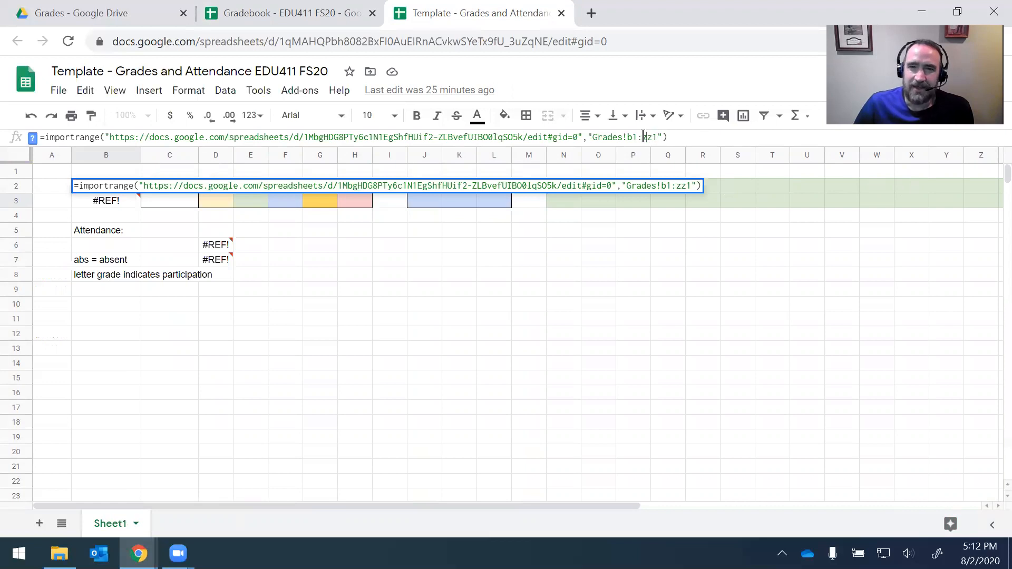
{"action": "left_click_drag", "start_coordinate": [644, 137], "coordinate": [652, 137]}
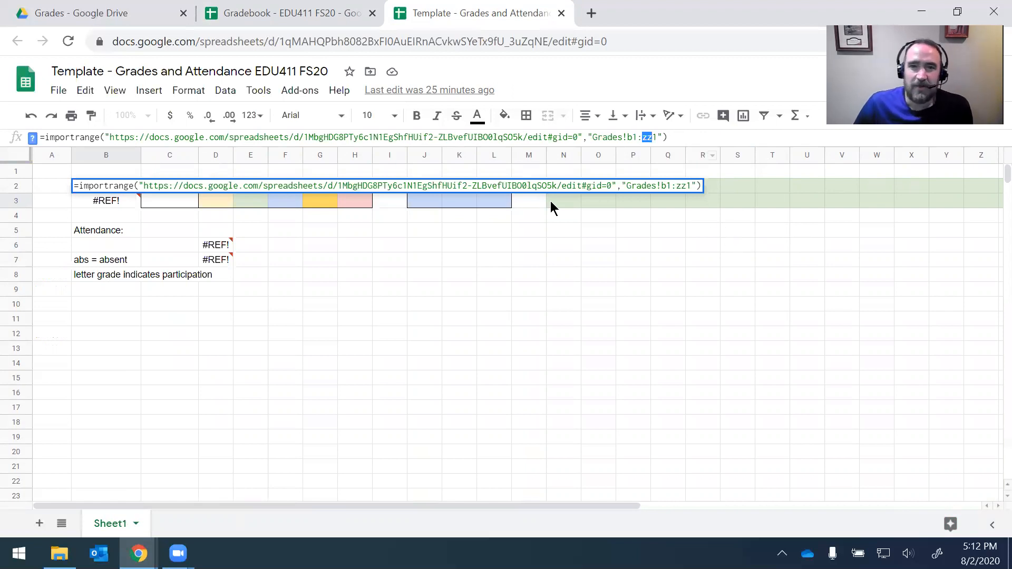
{"action": "left_click", "coordinate": [693, 133]}
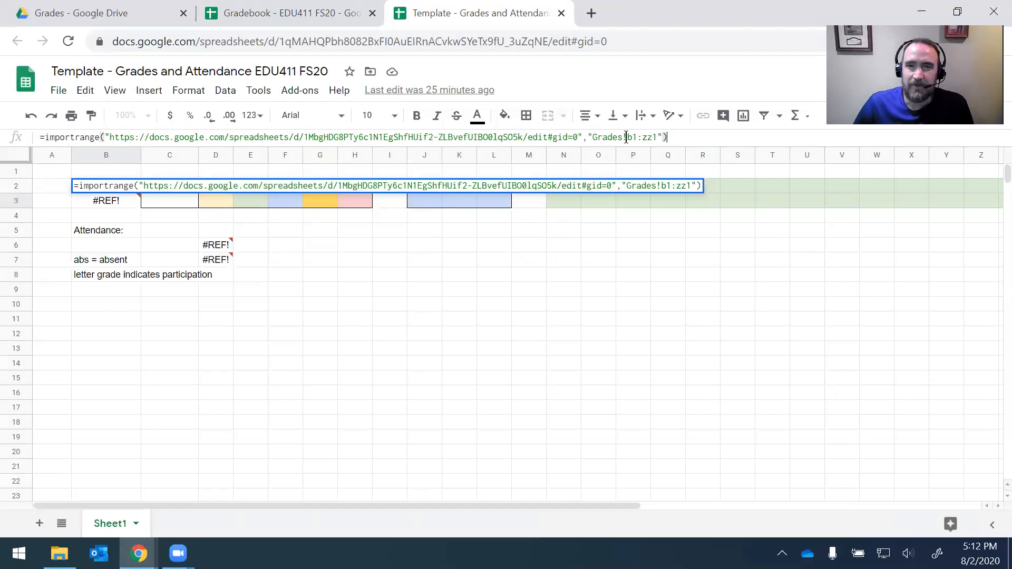
{"action": "key", "text": "Return"}
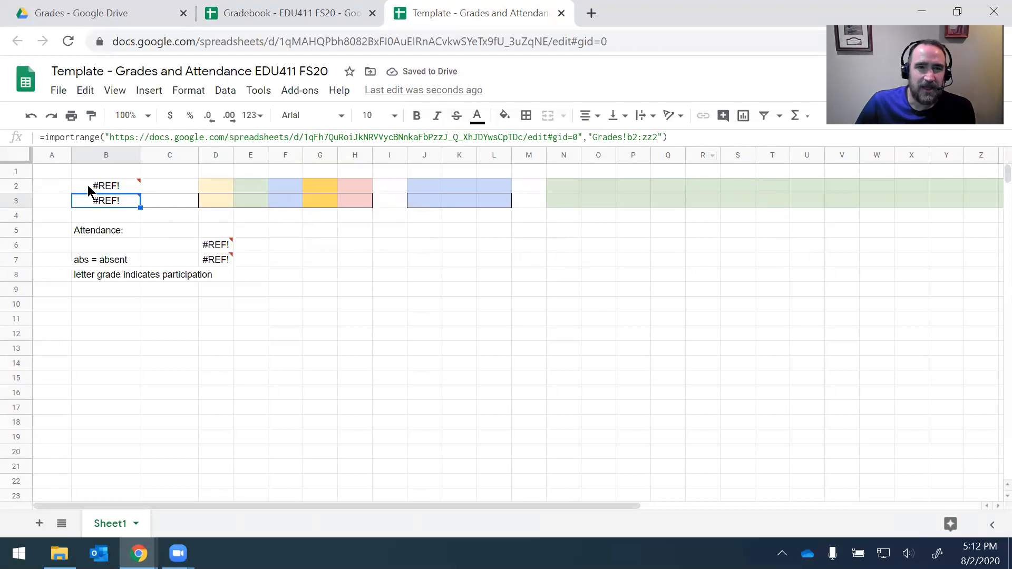
Step: Allow the template access to the gradebook and check the imported headings in row 2
{"action": "left_click", "coordinate": [87, 185]}
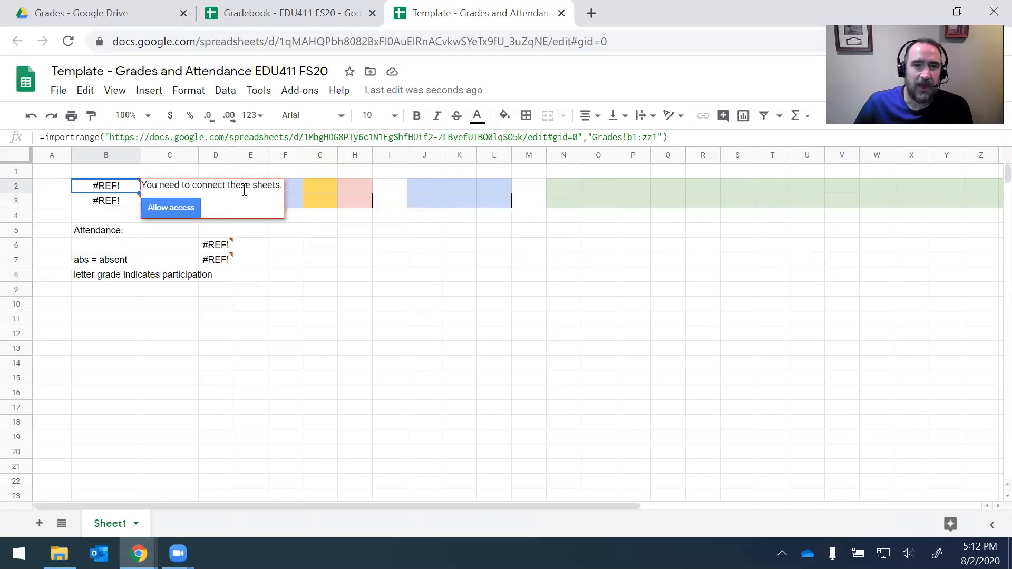
{"action": "left_click", "coordinate": [175, 207]}
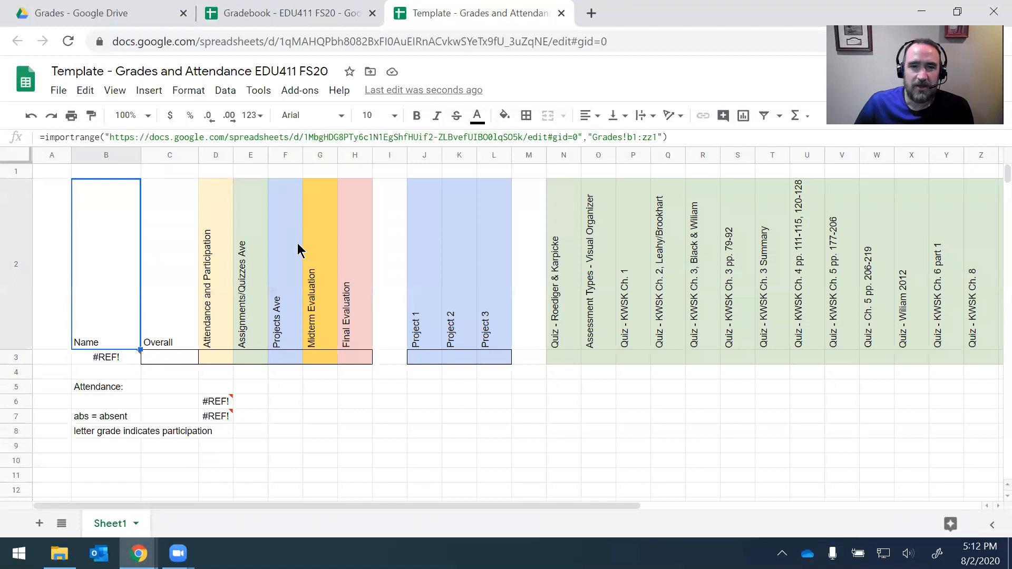
{"action": "left_click", "coordinate": [249, 289]}
{"action": "left_click_drag", "start_coordinate": [113, 276], "coordinate": [86, 273]}
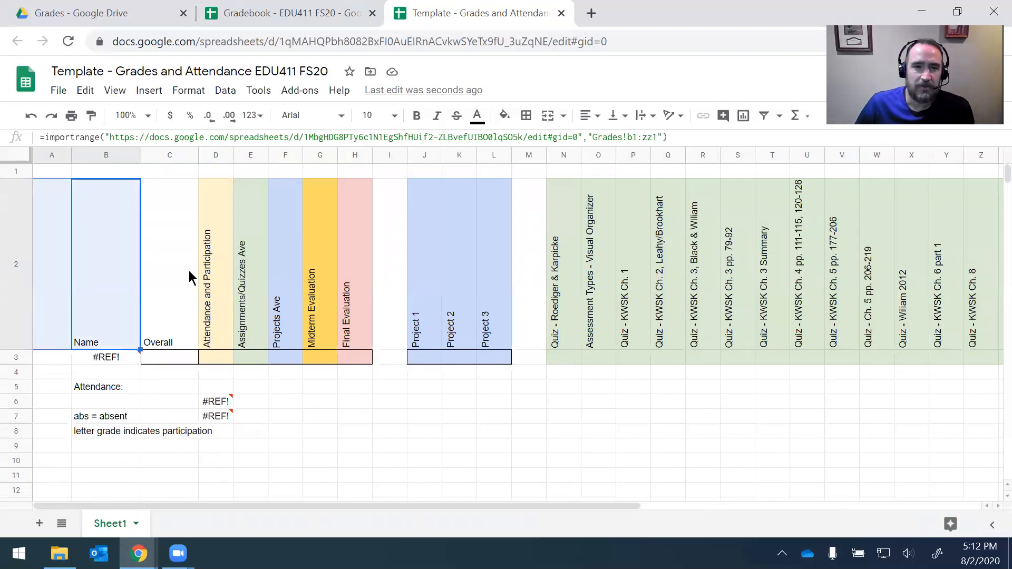
{"action": "left_click", "coordinate": [103, 359]}
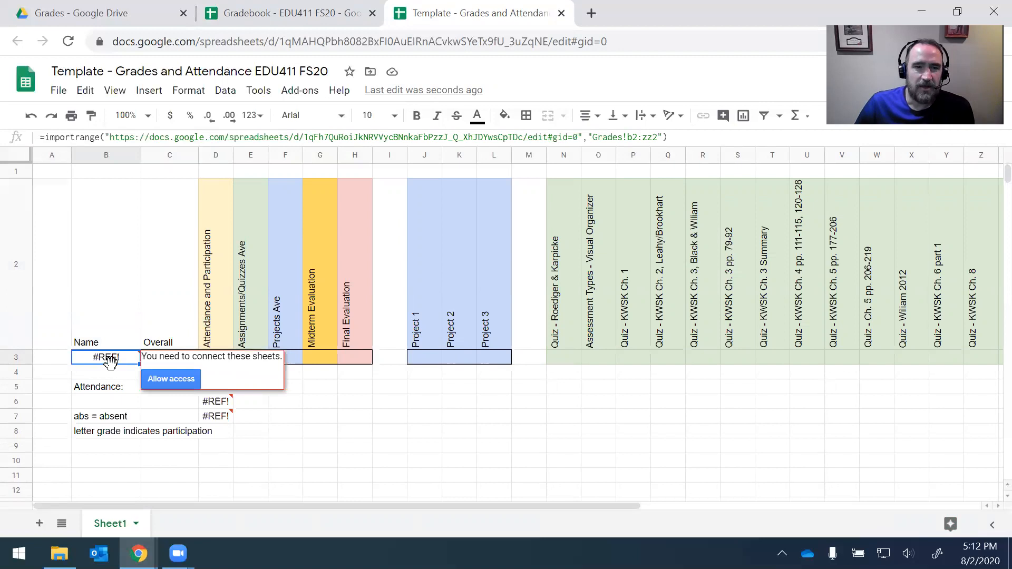
Step: Replace the old source address in B3's IMPORTRANGE formula with the gradebook's URL
{"action": "left_click", "coordinate": [111, 137]}
{"action": "left_click_drag", "start_coordinate": [109, 137], "coordinate": [581, 141]}
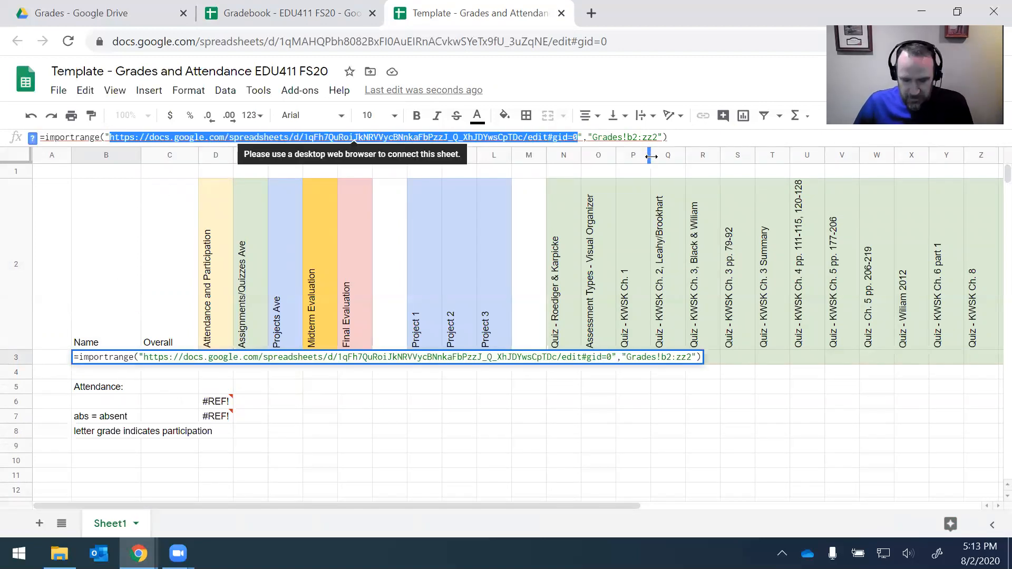
{"action": "key", "text": "BackSpace"}
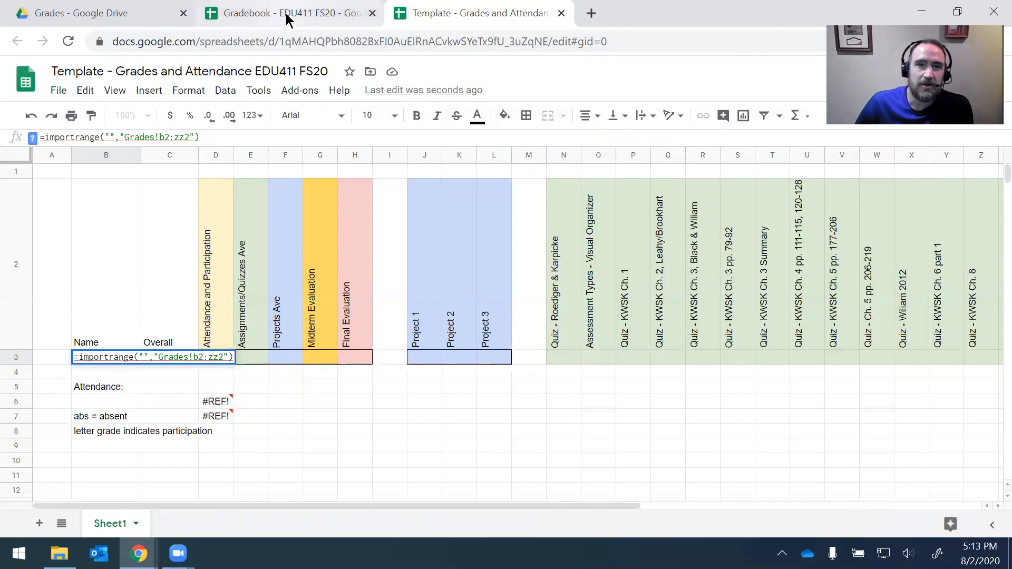
{"action": "left_click", "coordinate": [284, 14]}
{"action": "left_click", "coordinate": [632, 38]}
{"action": "key", "text": "ctrl+c"}
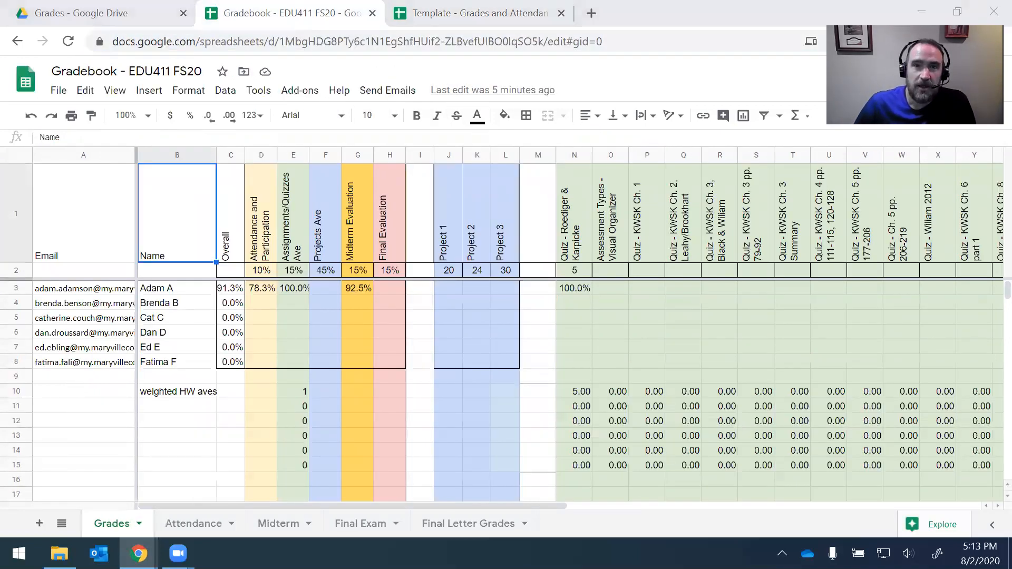
{"action": "left_click", "coordinate": [504, 14]}
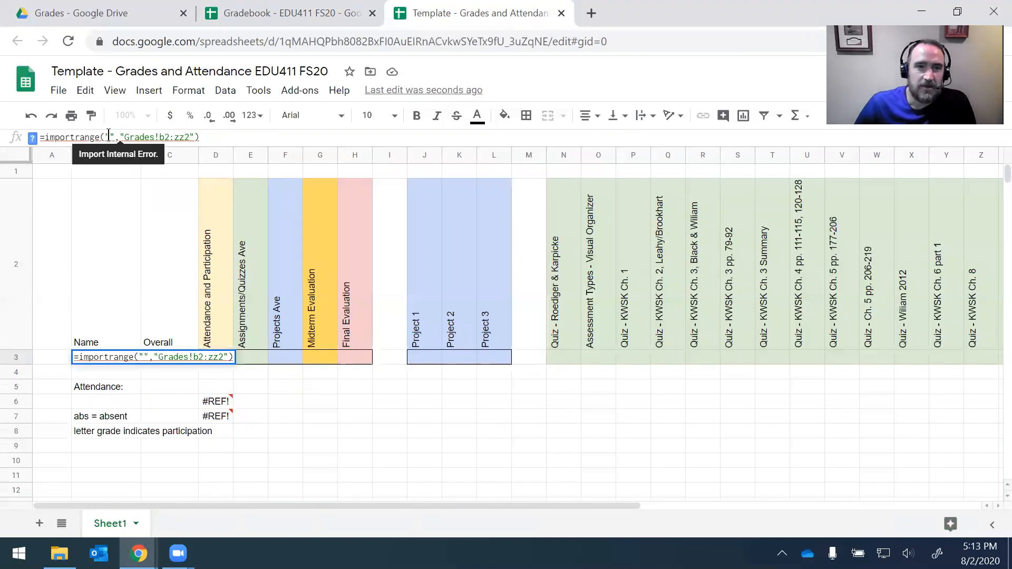
{"action": "key", "text": "ctrl+v"}
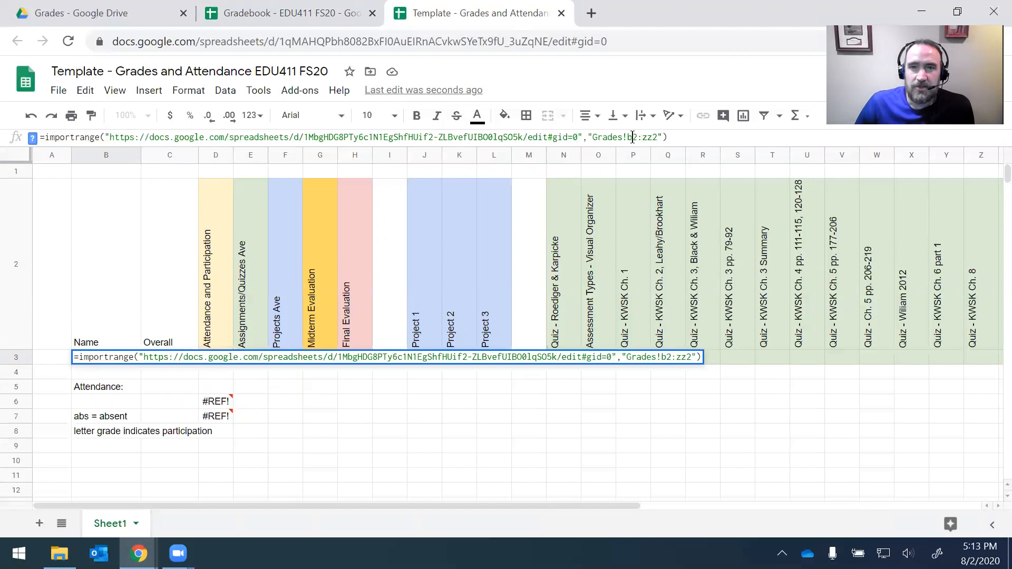
Step: Keep the Grades!b2:zz2 range and commit B3, importing weights and points like 10%, 45%, 20
{"action": "left_click_drag", "start_coordinate": [593, 137], "coordinate": [659, 137]}
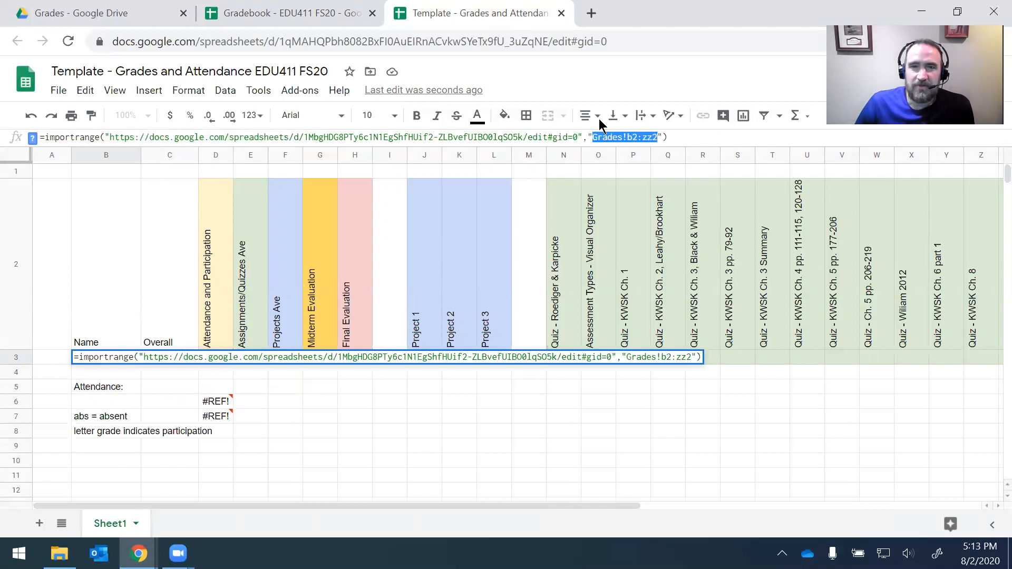
{"action": "left_click", "coordinate": [285, 14]}
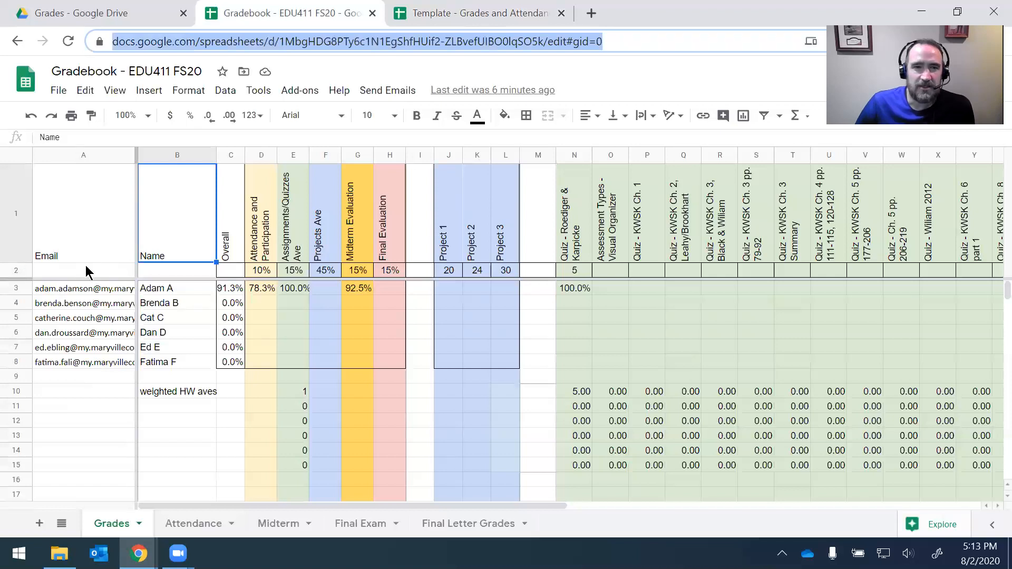
{"action": "left_click", "coordinate": [16, 270]}
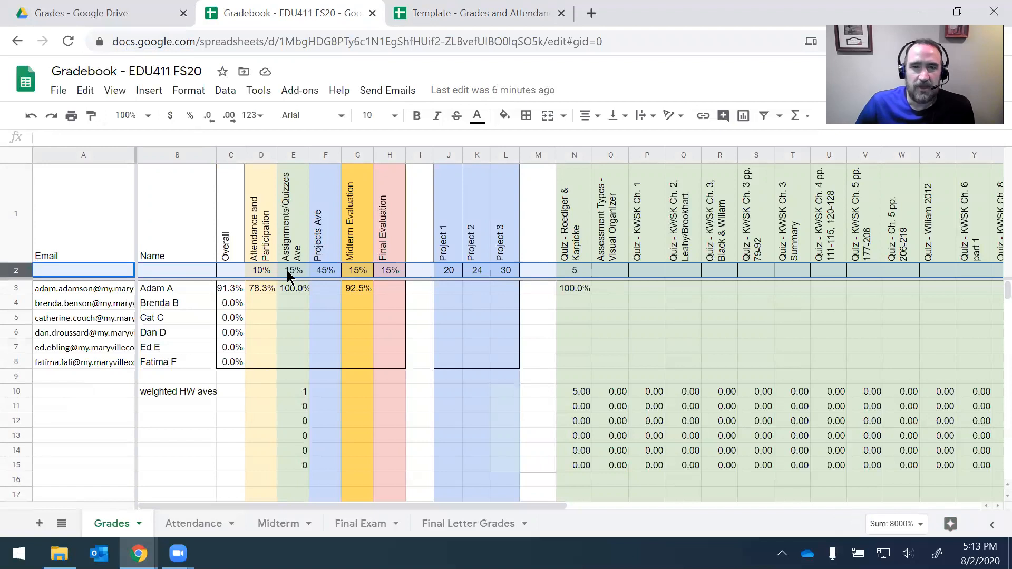
{"action": "left_click", "coordinate": [488, 16]}
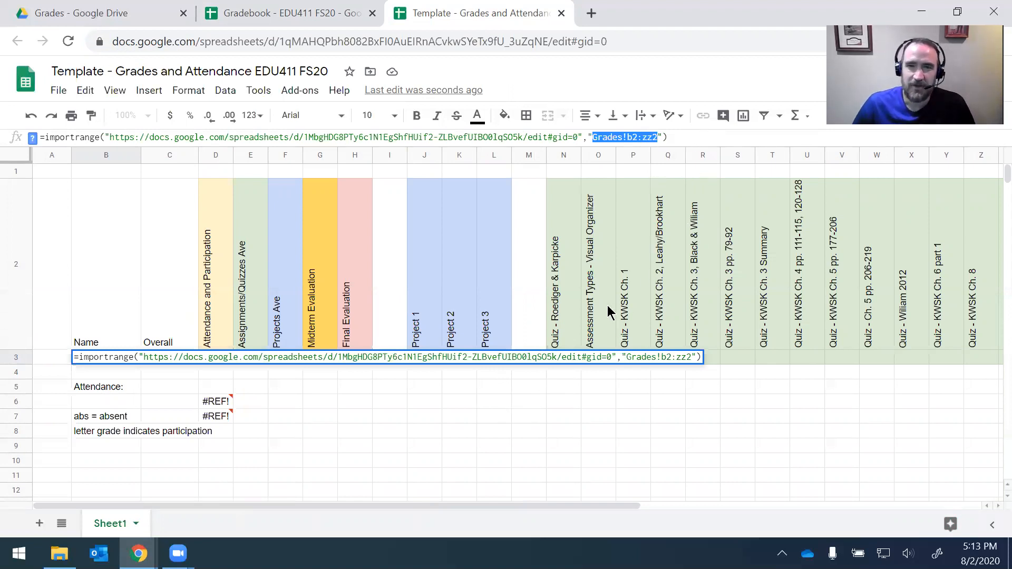
{"action": "left_click", "coordinate": [680, 137]}
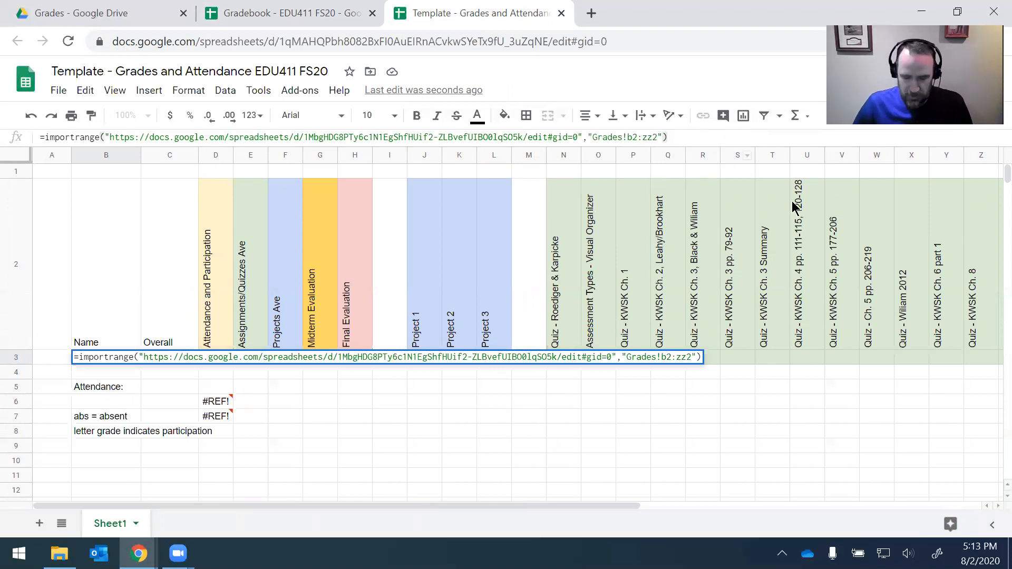
{"action": "key", "text": "Return"}
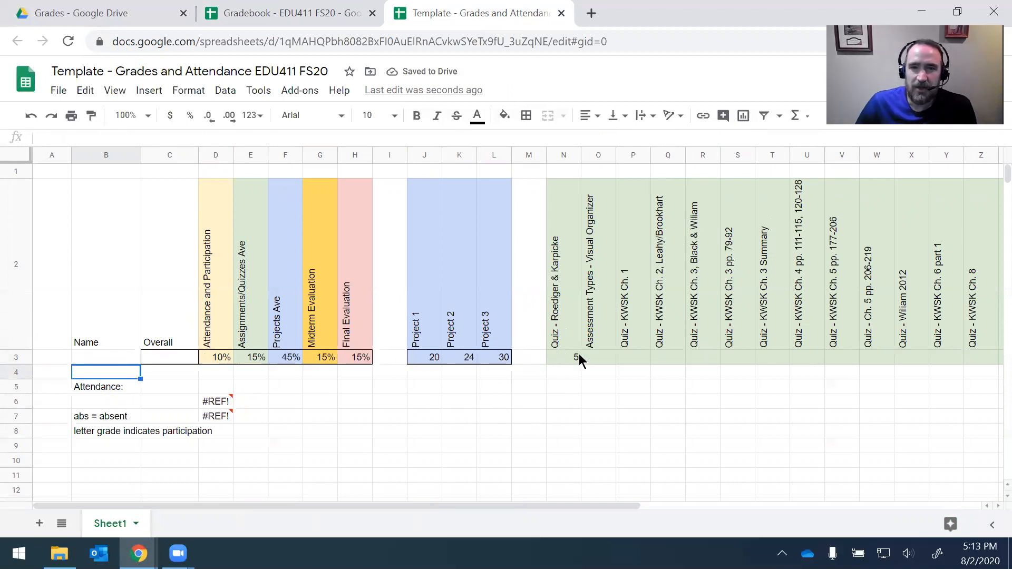
{"action": "left_click", "coordinate": [299, 14]}
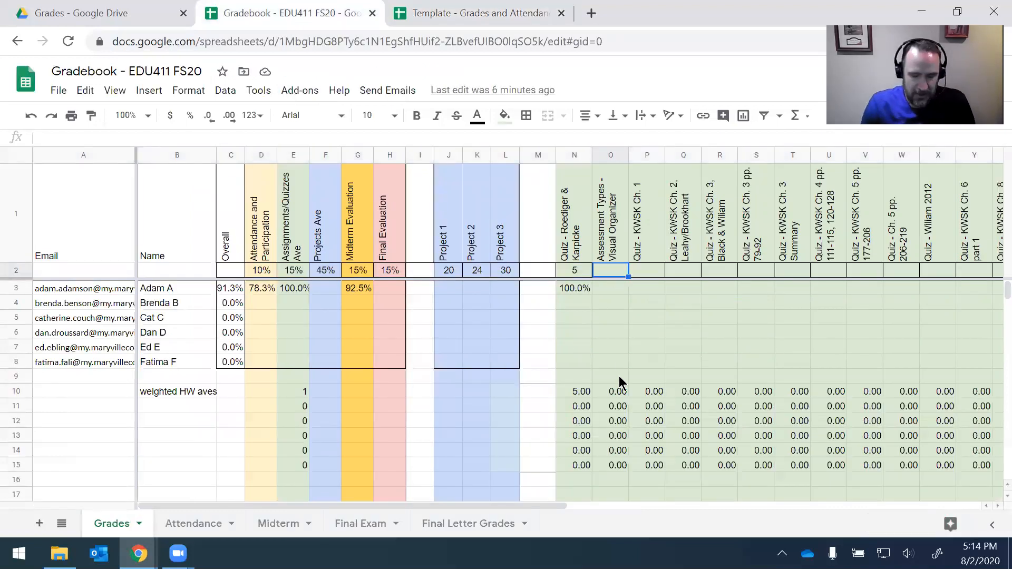
Step: Enter 5 in three consecutive quiz cells of the gradebook
{"action": "type", "text": "5"}
{"action": "key", "text": "Tab"}
{"action": "type", "text": "5"}
{"action": "key", "text": "Tab"}
{"action": "type", "text": "5"}
{"action": "key", "text": "Tab"}
Step: Check the #REF! error in the template's D6 attendance import, then select the gradebook's URL
{"action": "key", "text": "ctrl+Tab"}
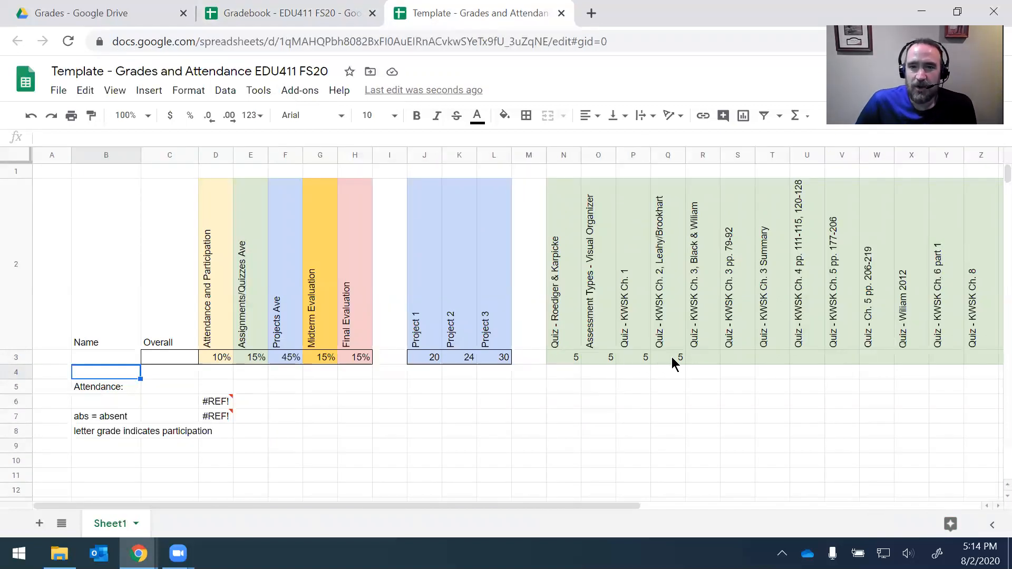
{"action": "left_click", "coordinate": [627, 375]}
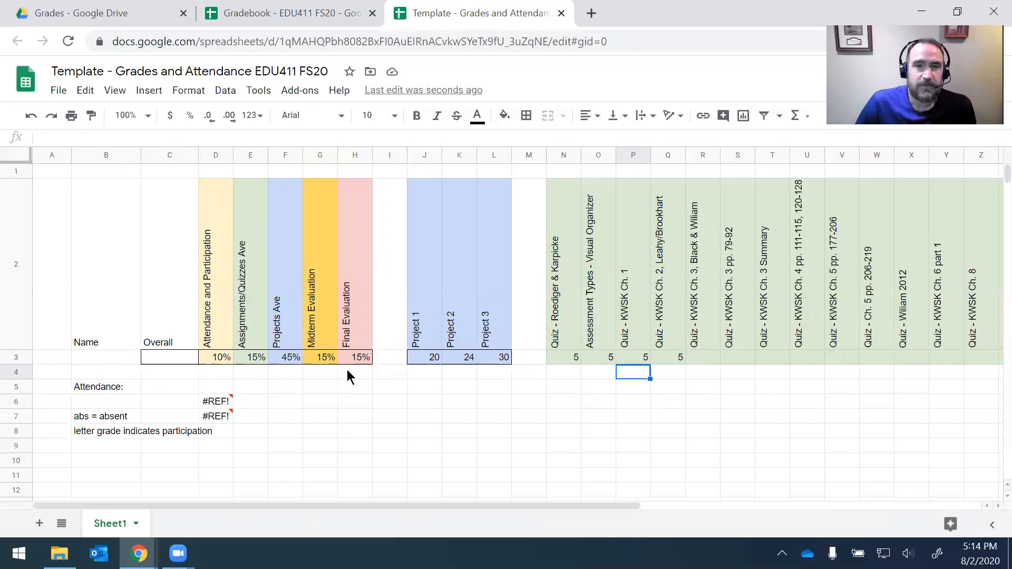
{"action": "left_click", "coordinate": [218, 402]}
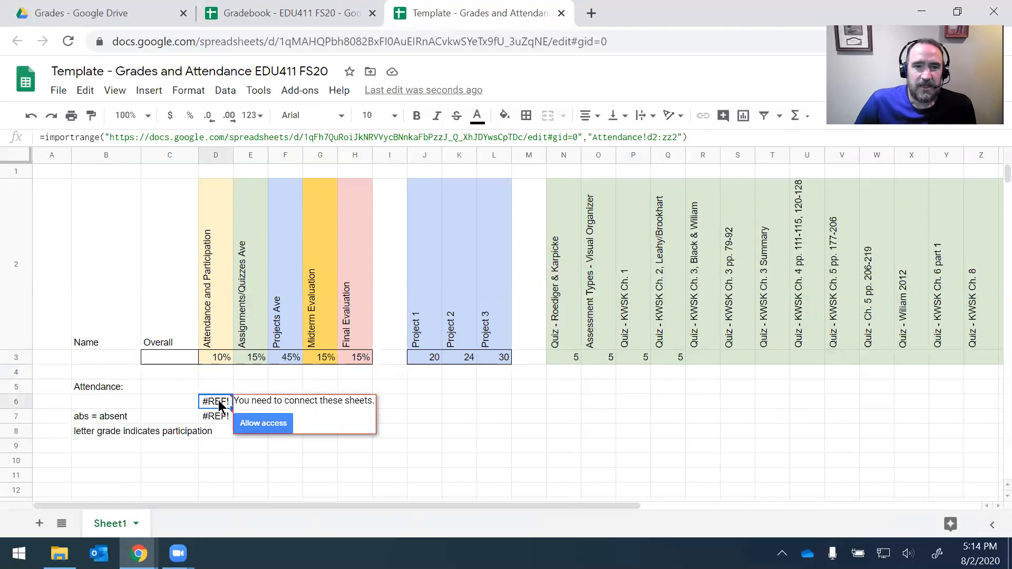
{"action": "left_click", "coordinate": [287, 14]}
{"action": "left_click", "coordinate": [628, 41]}
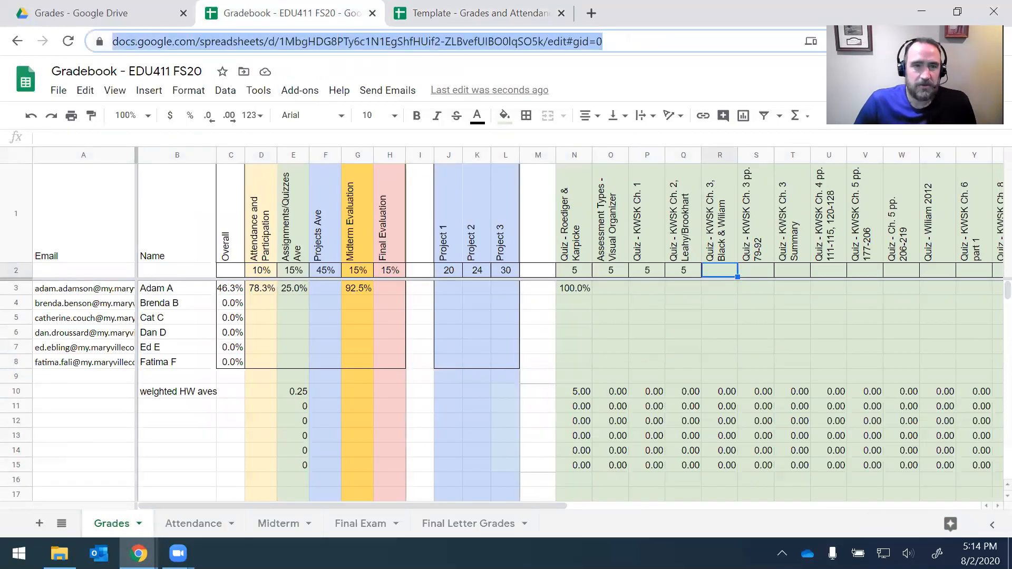
Step: Paste the gradebook's URL over the old spreadsheet address in D6's IMPORTRANGE formula
{"action": "left_click", "coordinate": [459, 13]}
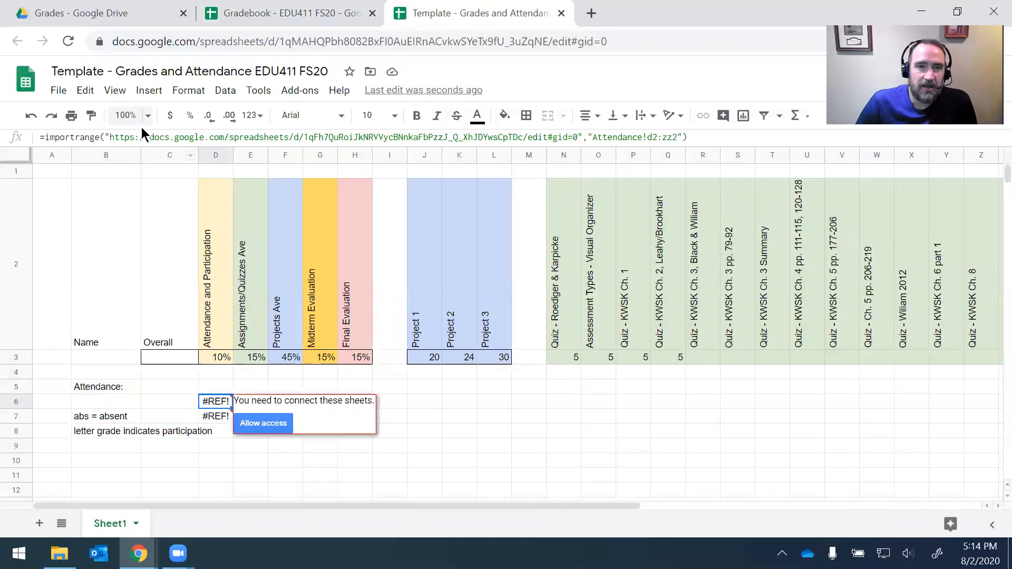
{"action": "left_click", "coordinate": [113, 138]}
{"action": "left_click_drag", "start_coordinate": [113, 138], "coordinate": [579, 139]}
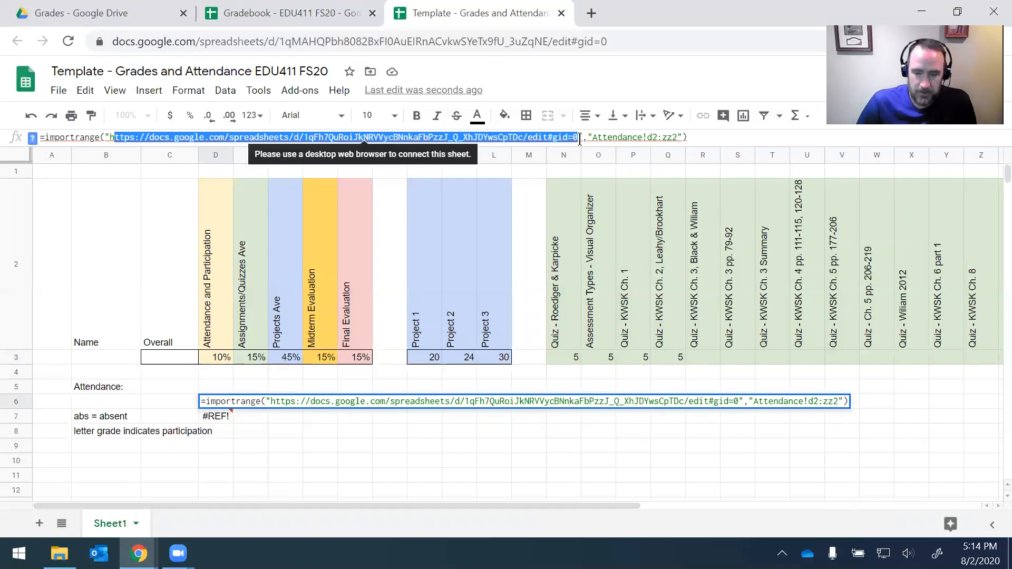
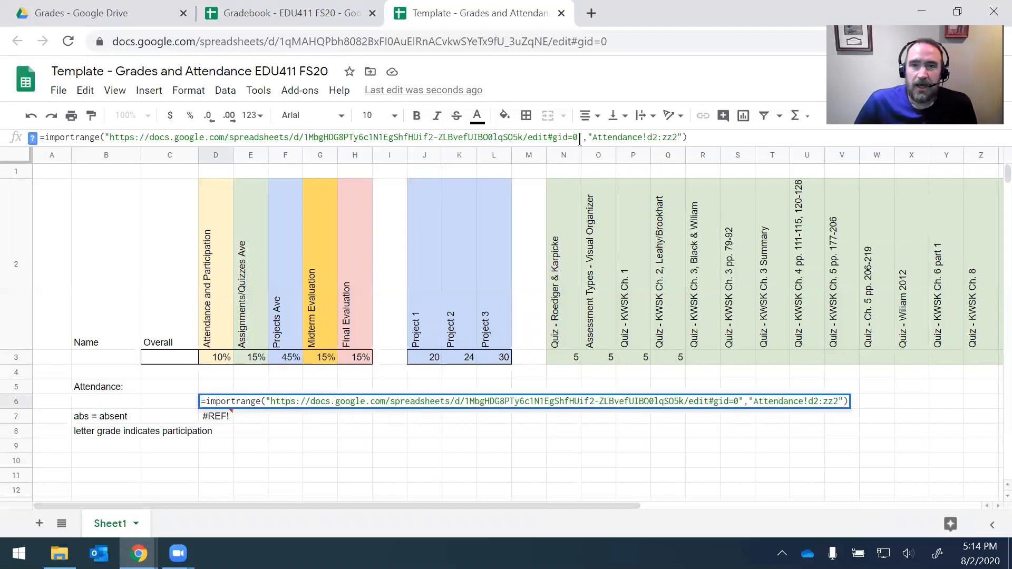
{"action": "left_click_drag", "start_coordinate": [594, 138], "coordinate": [647, 137]}
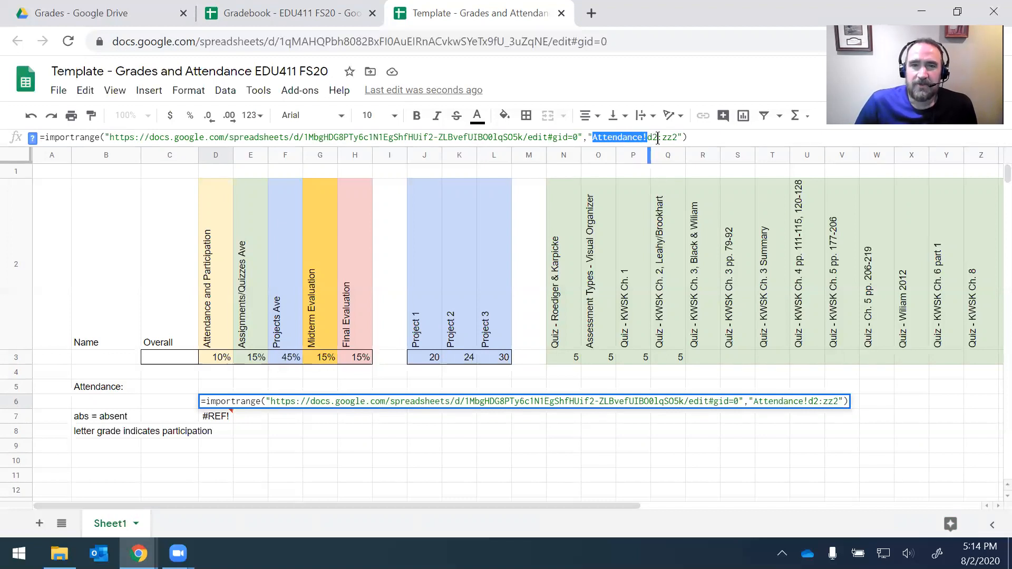
{"action": "left_click", "coordinate": [298, 13]}
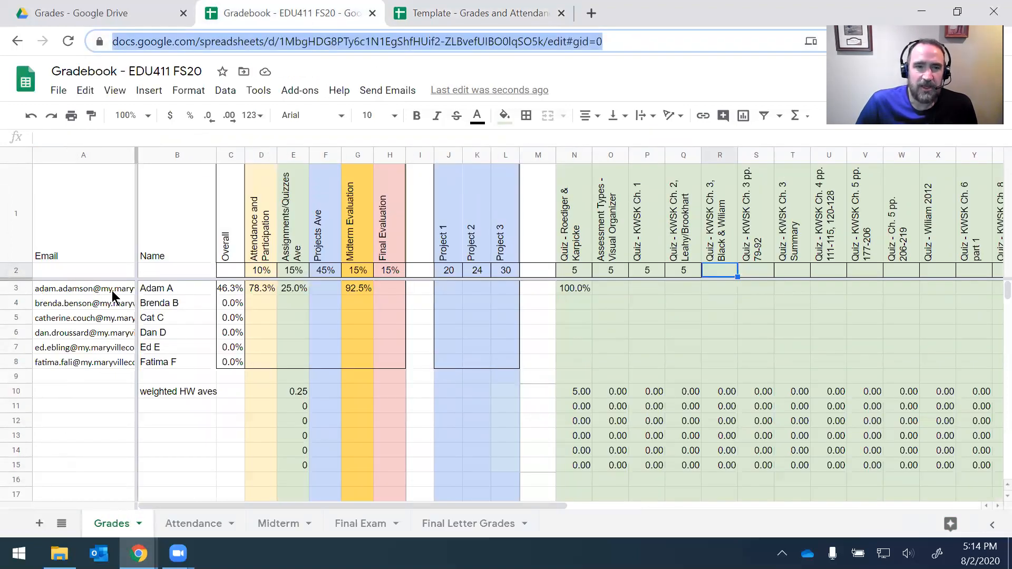
Step: Confirm the first attendance date sits in D2 of the gradebook's Attendance sheet for D6's range
{"action": "left_click", "coordinate": [168, 523]}
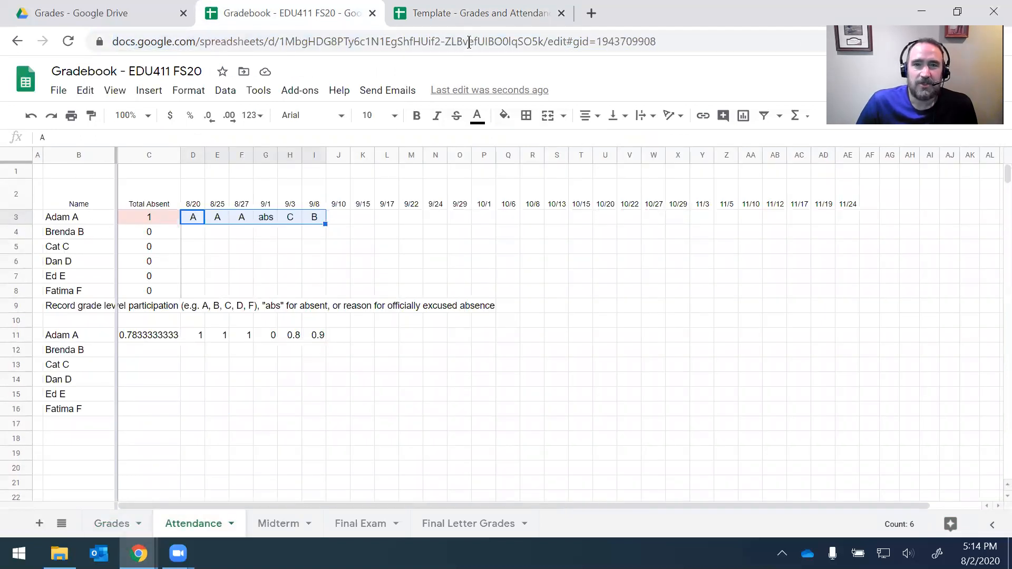
{"action": "left_click", "coordinate": [452, 15]}
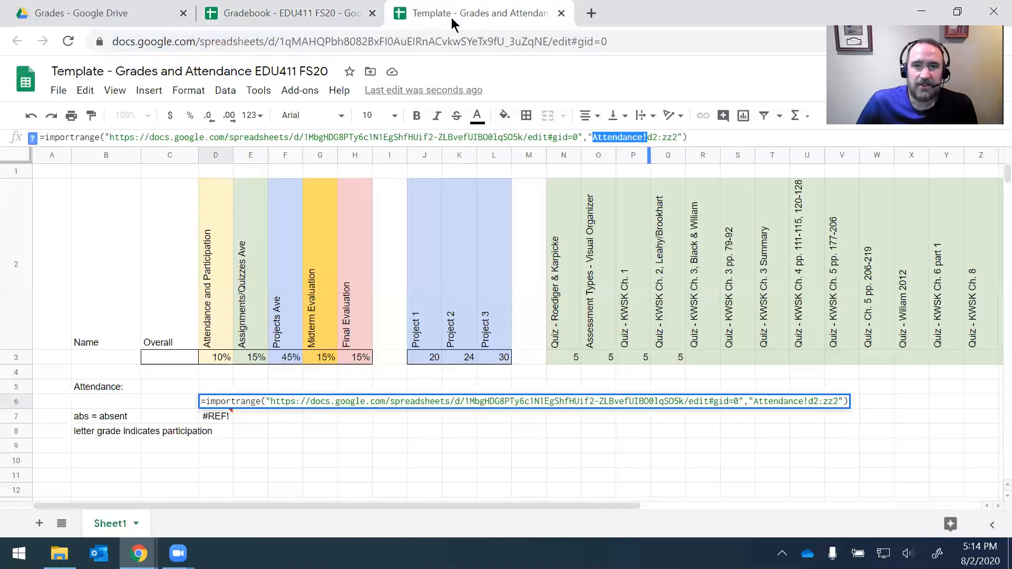
{"action": "left_click", "coordinate": [654, 137]}
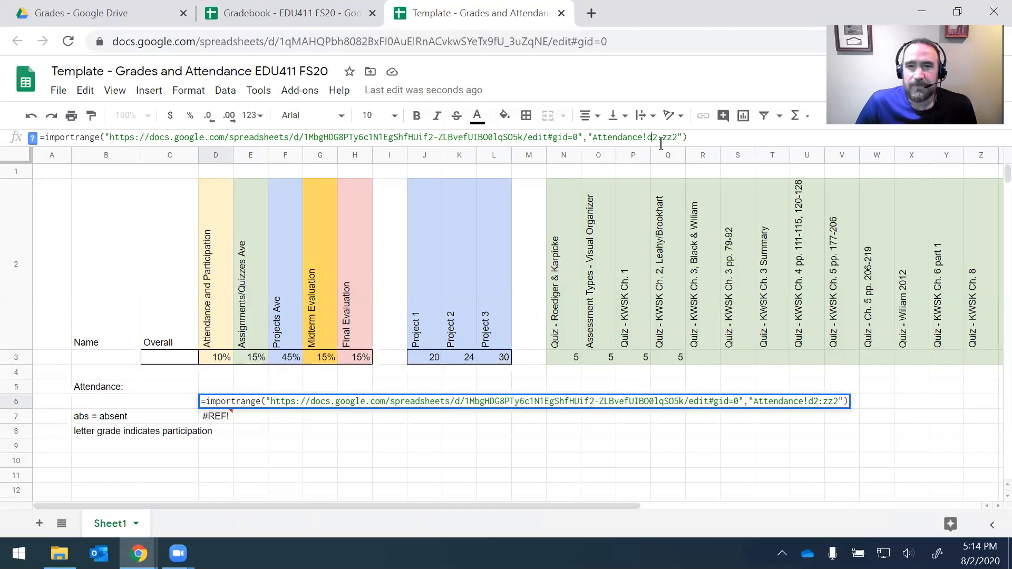
{"action": "left_click", "coordinate": [299, 20]}
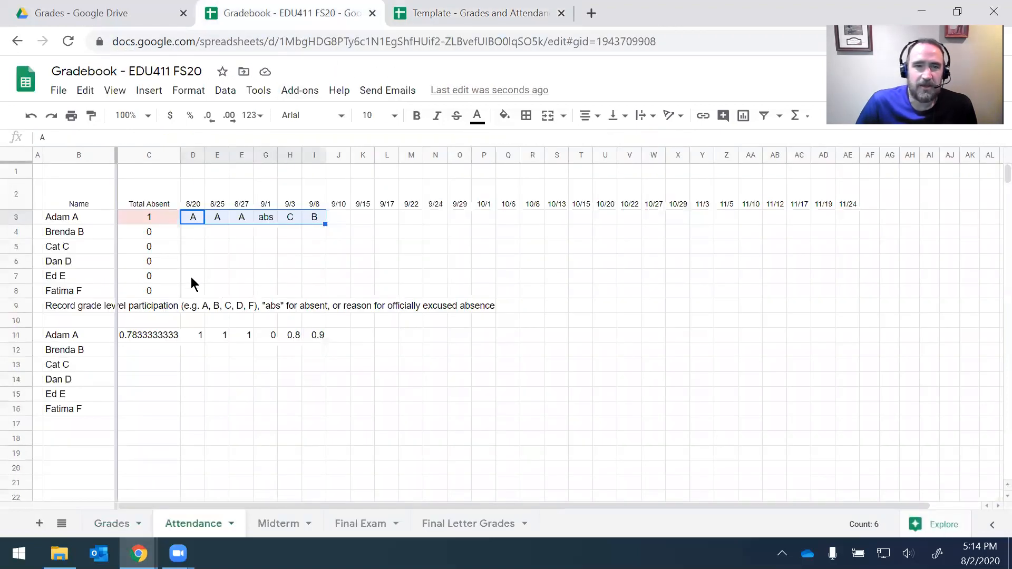
{"action": "left_click", "coordinate": [191, 160]}
{"action": "left_click", "coordinate": [192, 206]}
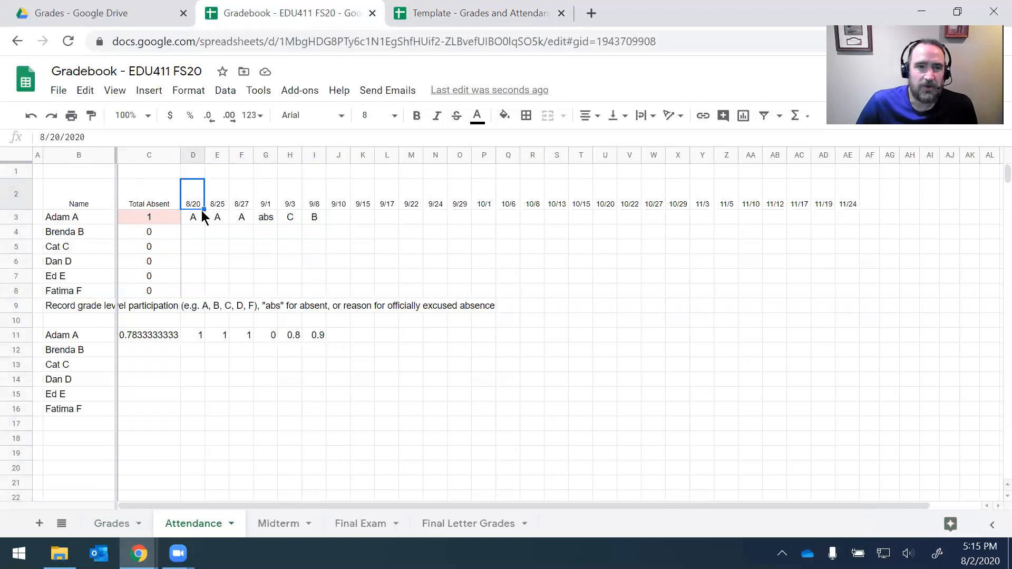
{"action": "left_click", "coordinate": [461, 17]}
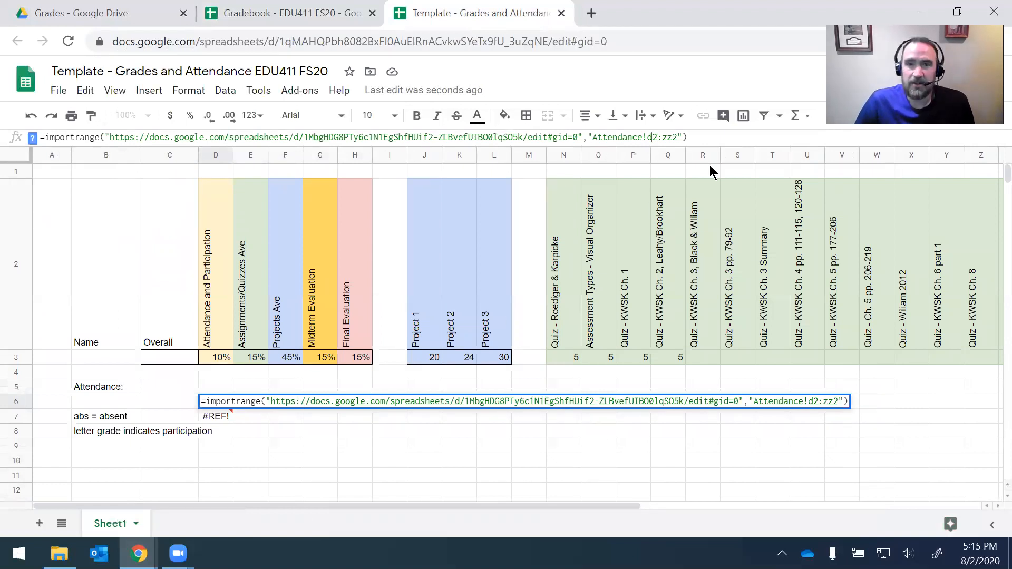
{"action": "left_click", "coordinate": [703, 135]}
Step: Commit D6's attendance import and copy its formula over D7's old formula
{"action": "key", "text": "Return"}
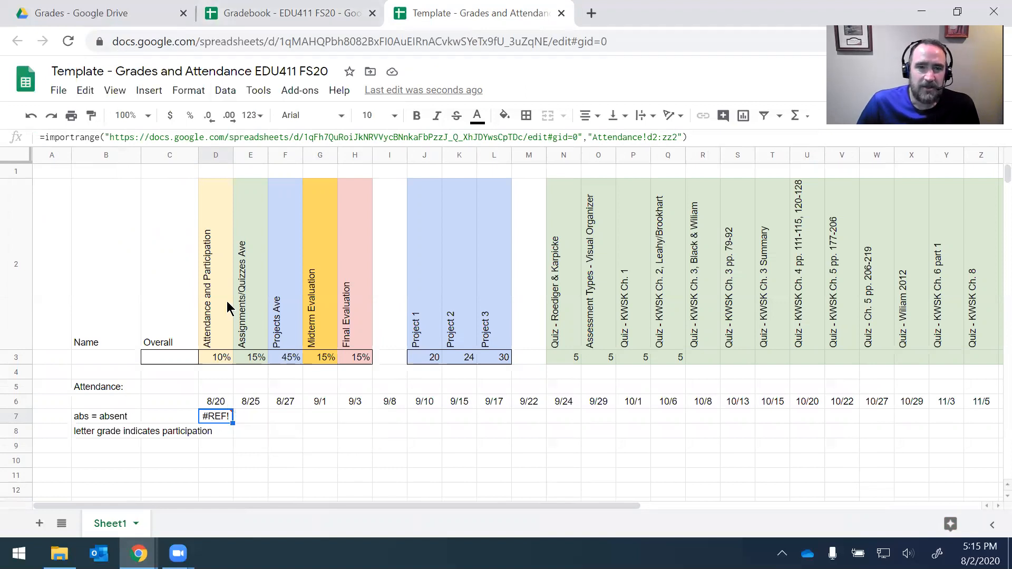
{"action": "left_click", "coordinate": [88, 137]}
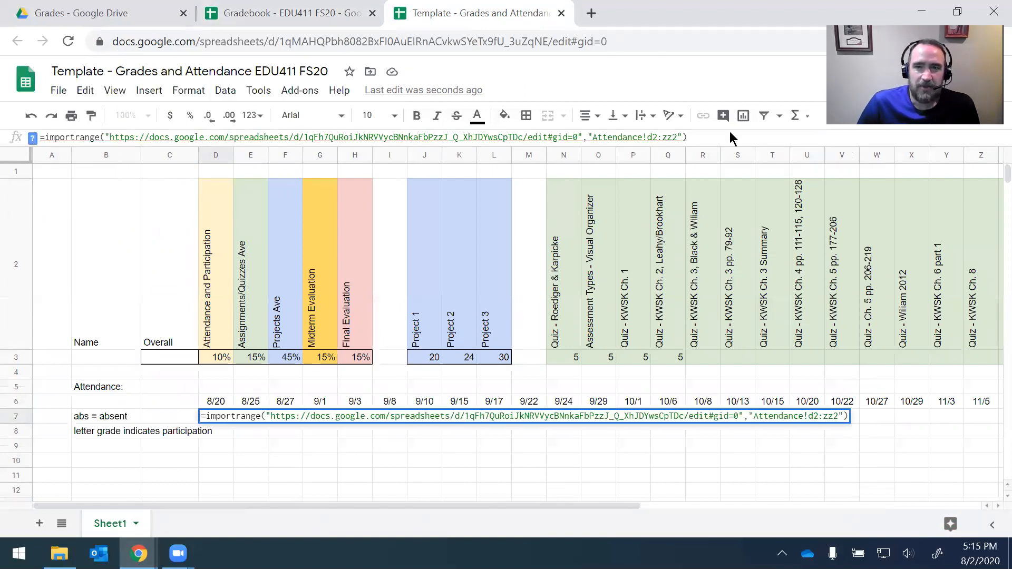
{"action": "left_click_drag", "start_coordinate": [704, 139], "coordinate": [37, 138]}
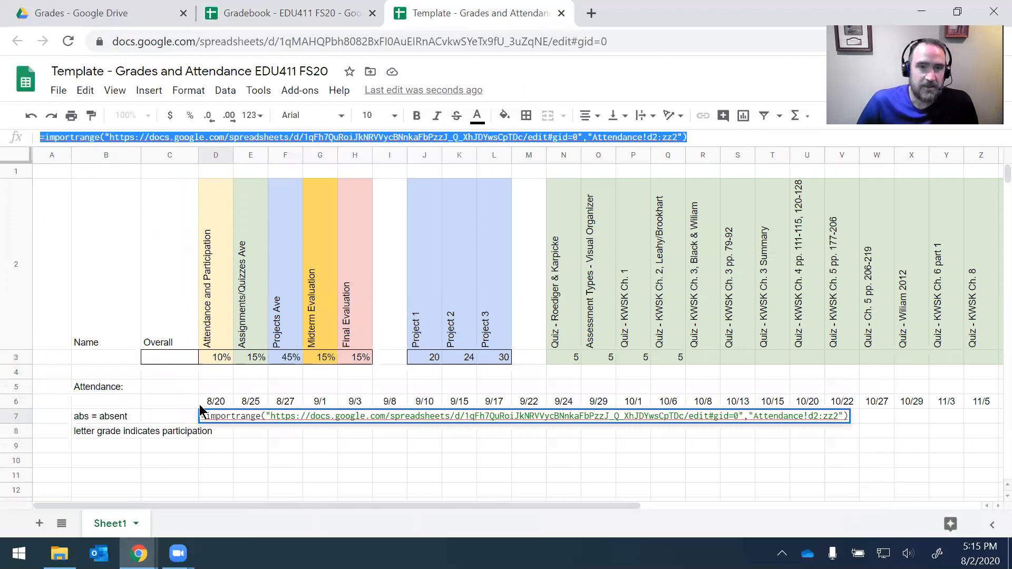
{"action": "left_click", "coordinate": [231, 431]}
{"action": "left_click", "coordinate": [214, 402]}
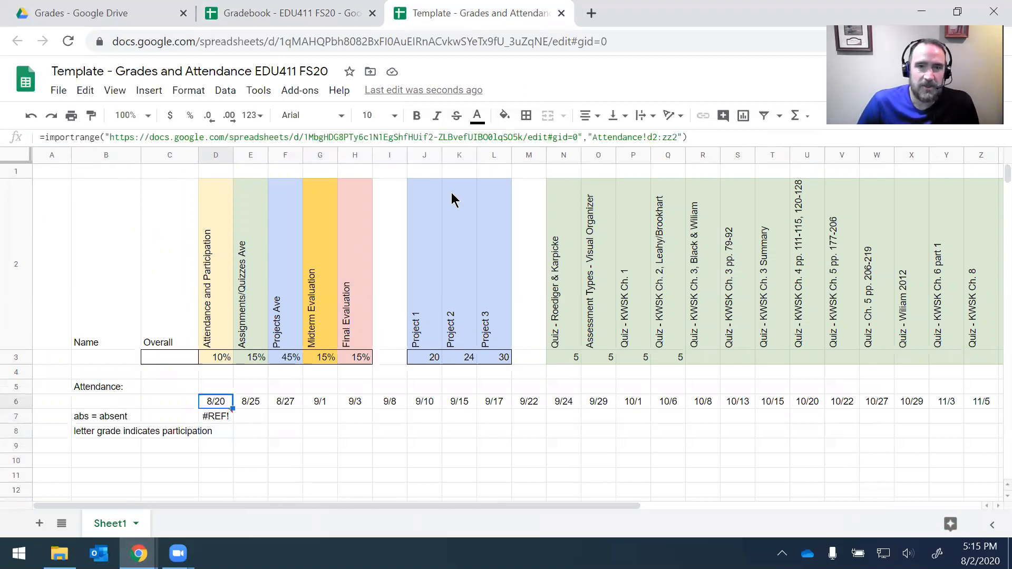
{"action": "left_click_drag", "start_coordinate": [689, 138], "coordinate": [21, 139]}
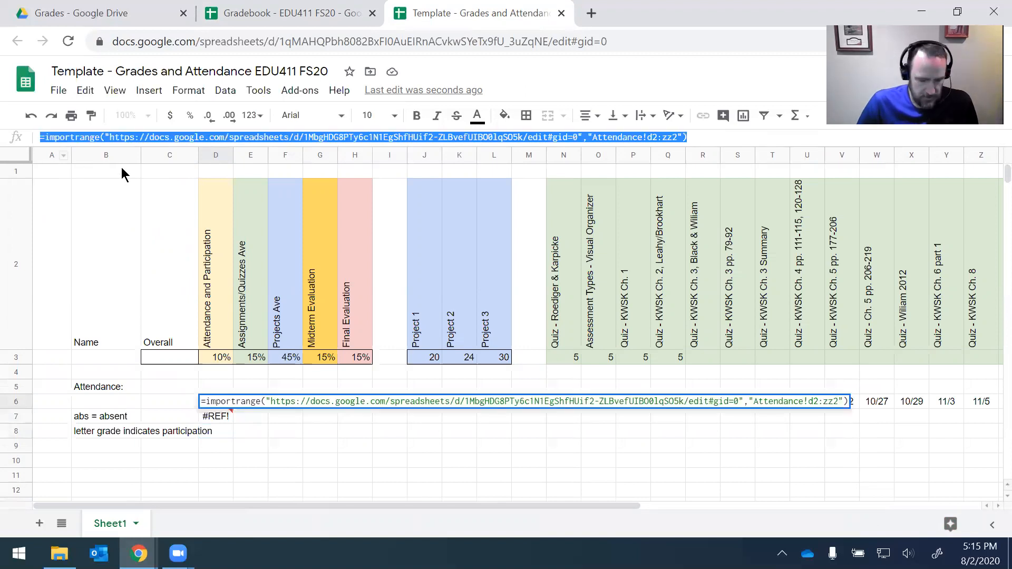
{"action": "left_click", "coordinate": [227, 416]}
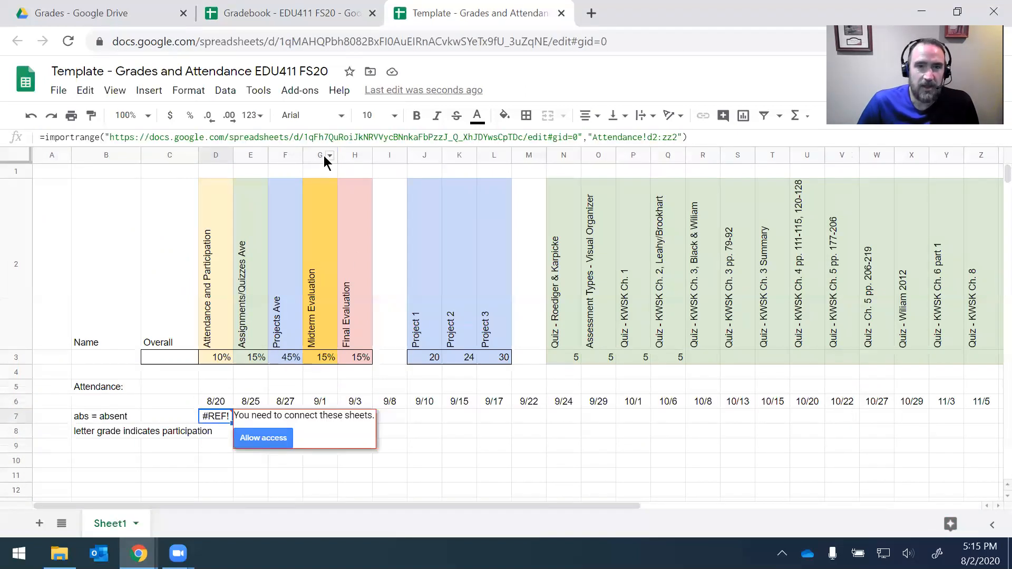
{"action": "left_click_drag", "start_coordinate": [703, 138], "coordinate": [37, 138]}
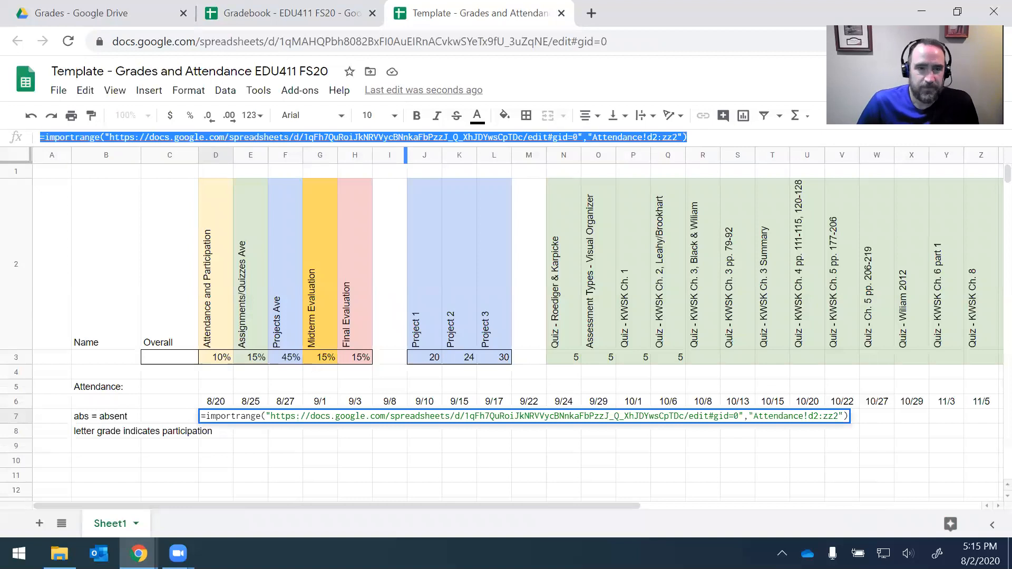
{"action": "key", "text": "Return"}
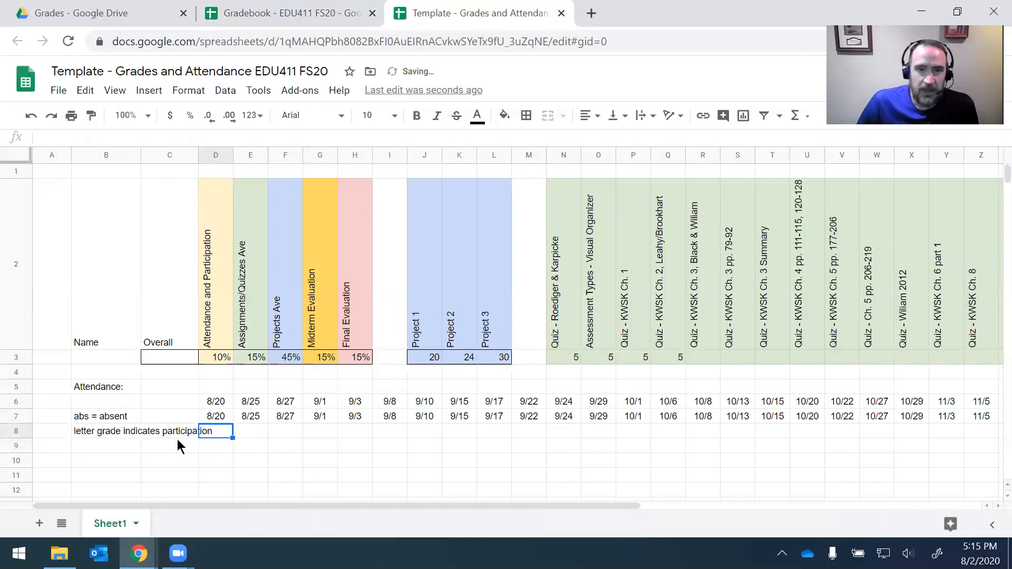
Step: Adjust the row numbers in D7's range to Attendance!d2:zz2 and commit it
{"action": "left_click", "coordinate": [225, 418]}
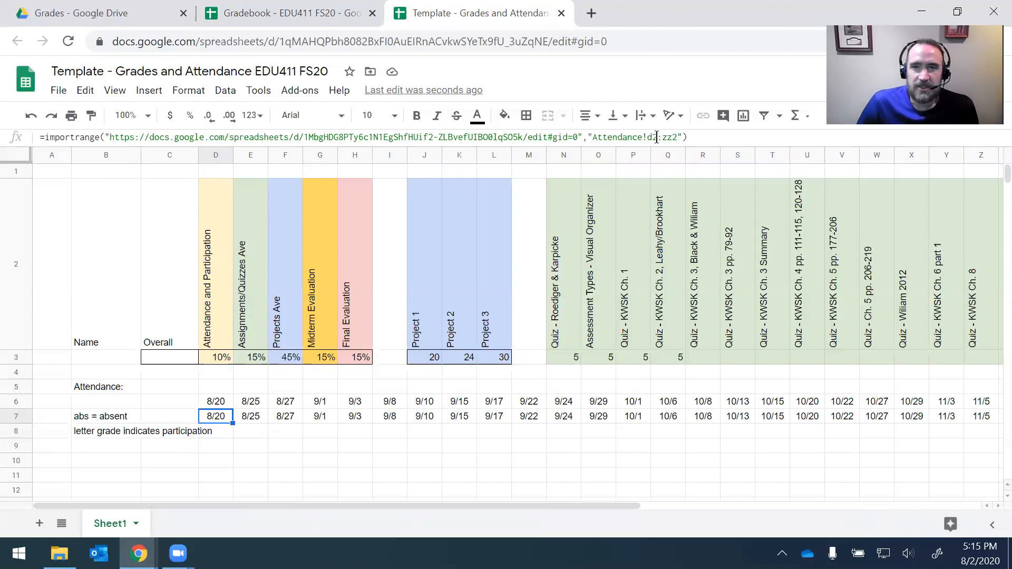
{"action": "left_click_drag", "start_coordinate": [657, 137], "coordinate": [652, 137]}
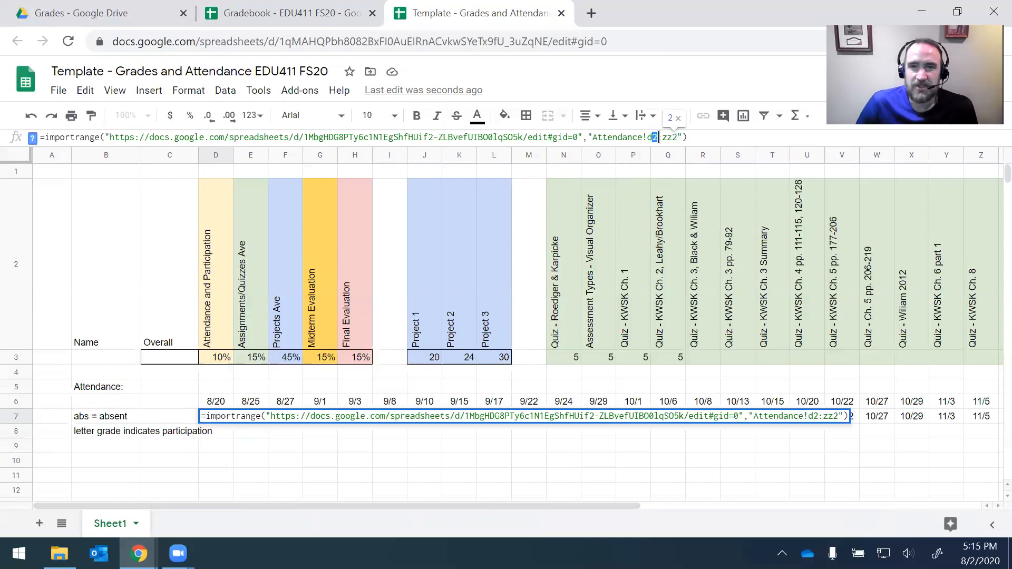
{"action": "left_click_drag", "start_coordinate": [672, 137], "coordinate": [678, 137]}
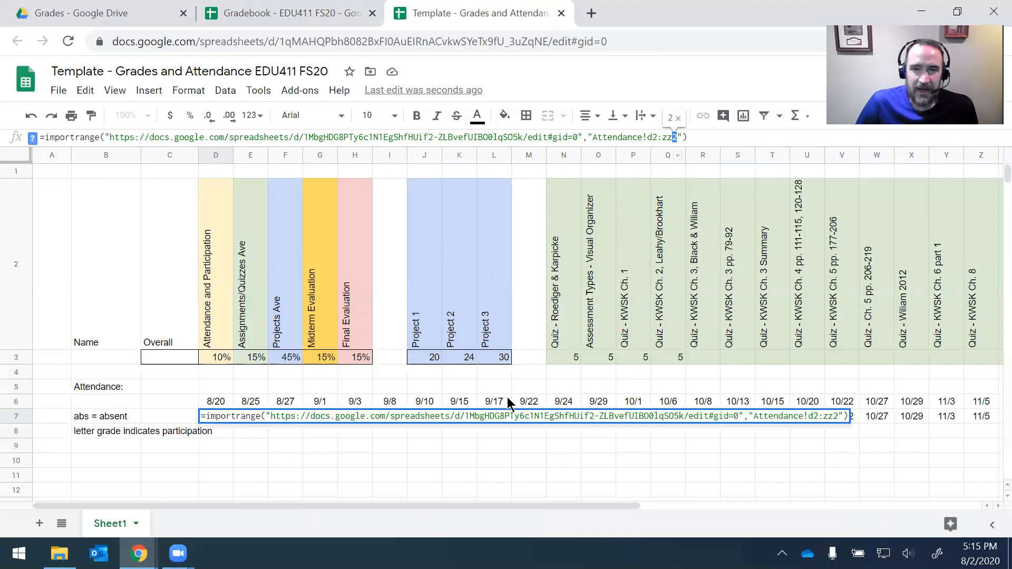
{"action": "key", "text": "Return"}
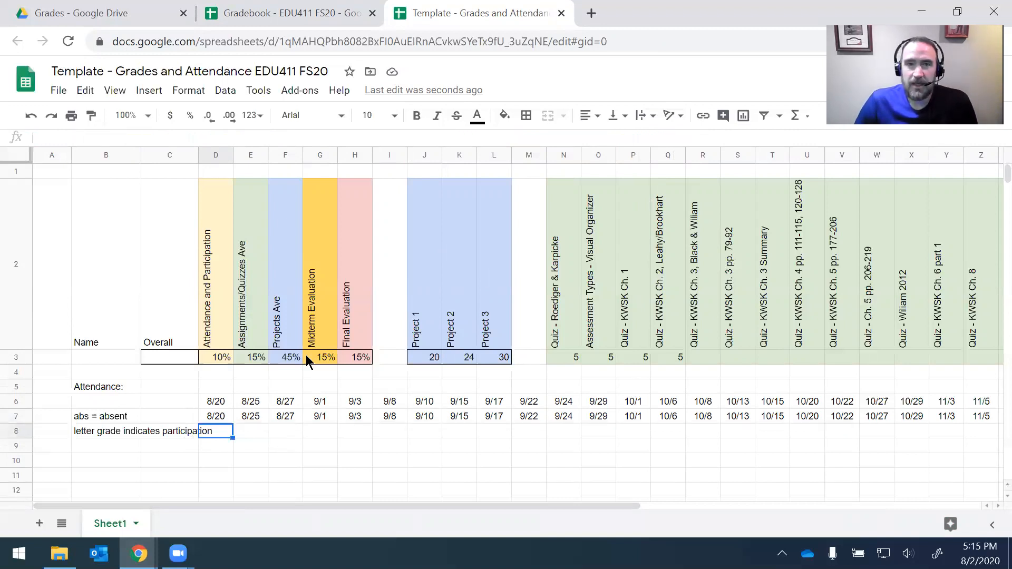
Step: Recheck B3's Grades!b2:zz2 import formula, then return to the gradebook's Grades sheet
{"action": "left_click", "coordinate": [98, 357]}
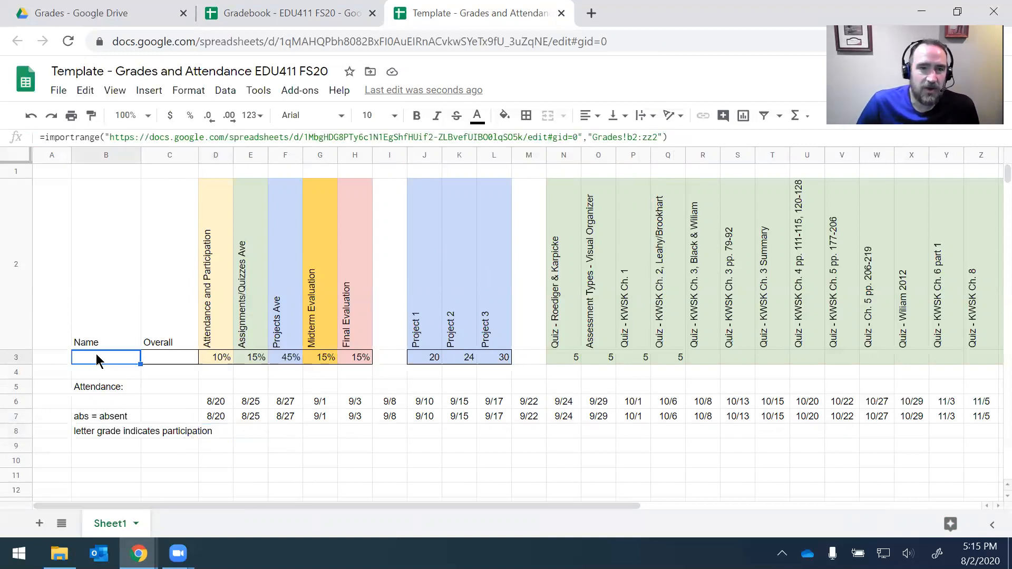
{"action": "left_click", "coordinate": [634, 137]}
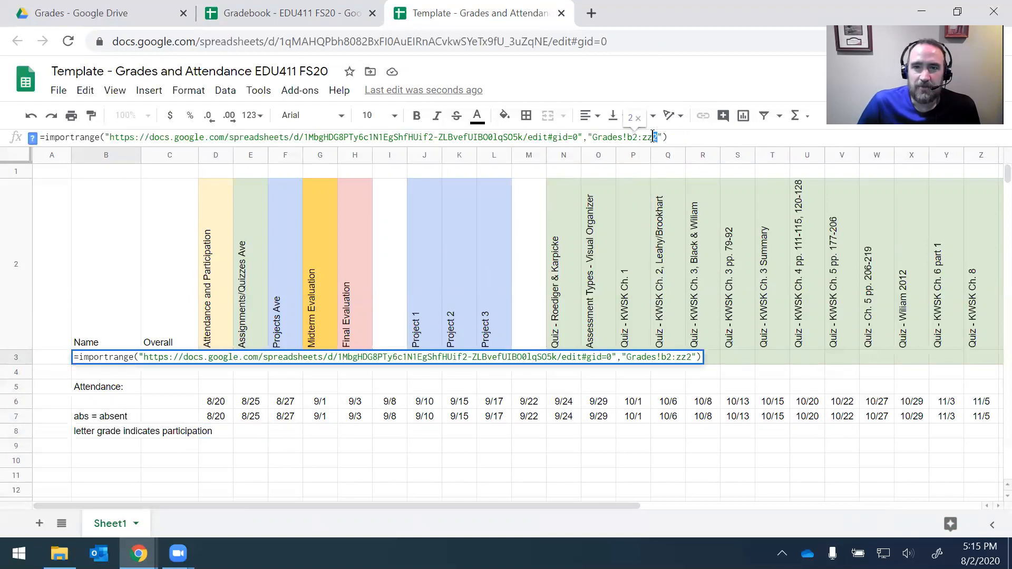
{"action": "key", "text": "Escape"}
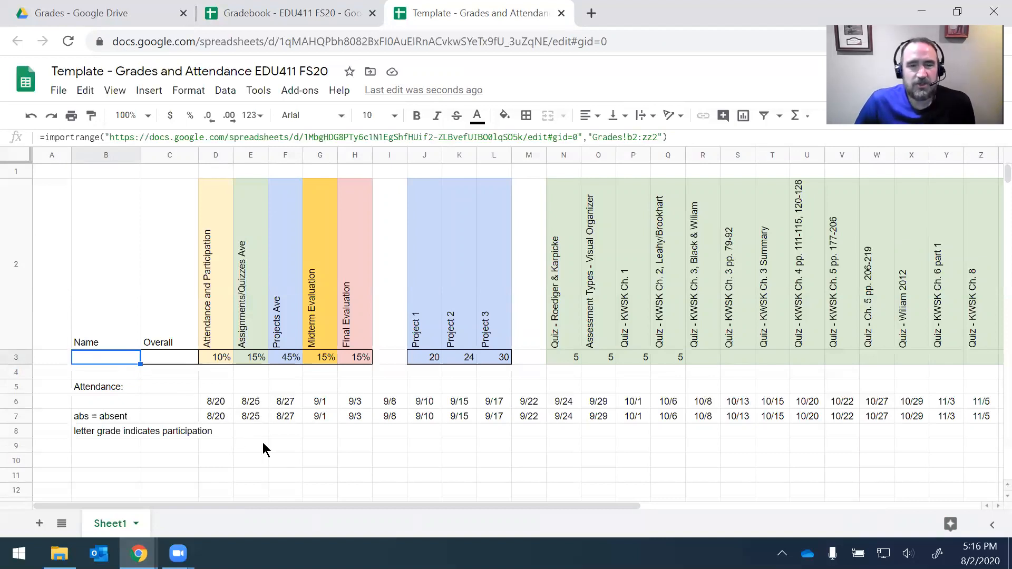
{"action": "left_click", "coordinate": [204, 453]}
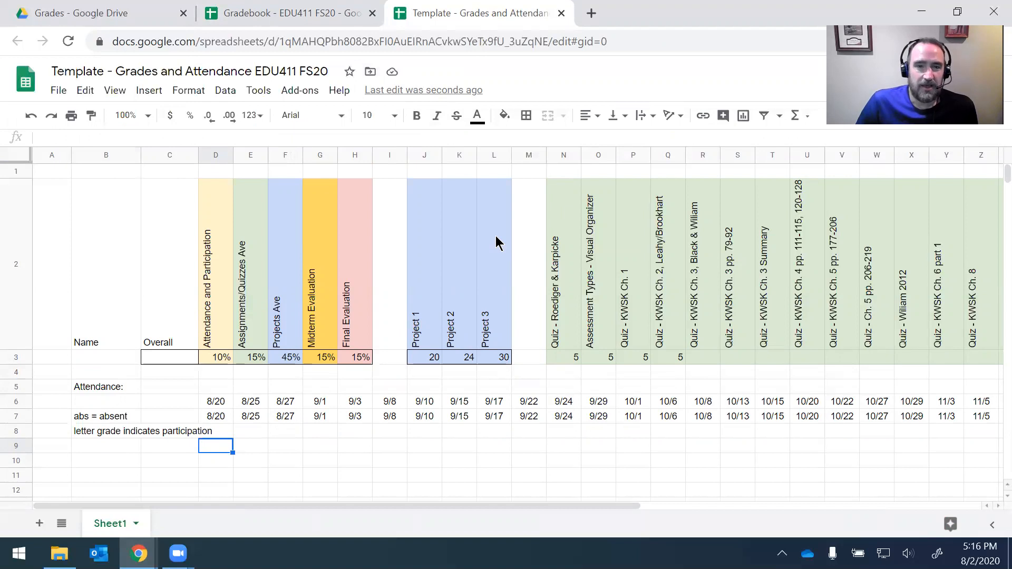
{"action": "left_click", "coordinate": [115, 358]}
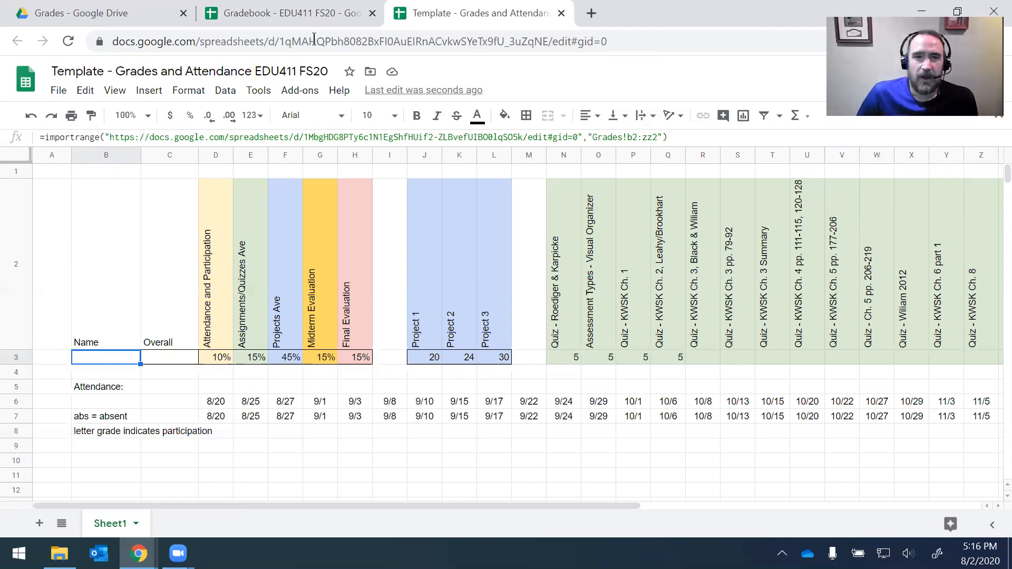
{"action": "left_click", "coordinate": [310, 15]}
{"action": "left_click", "coordinate": [110, 523]}
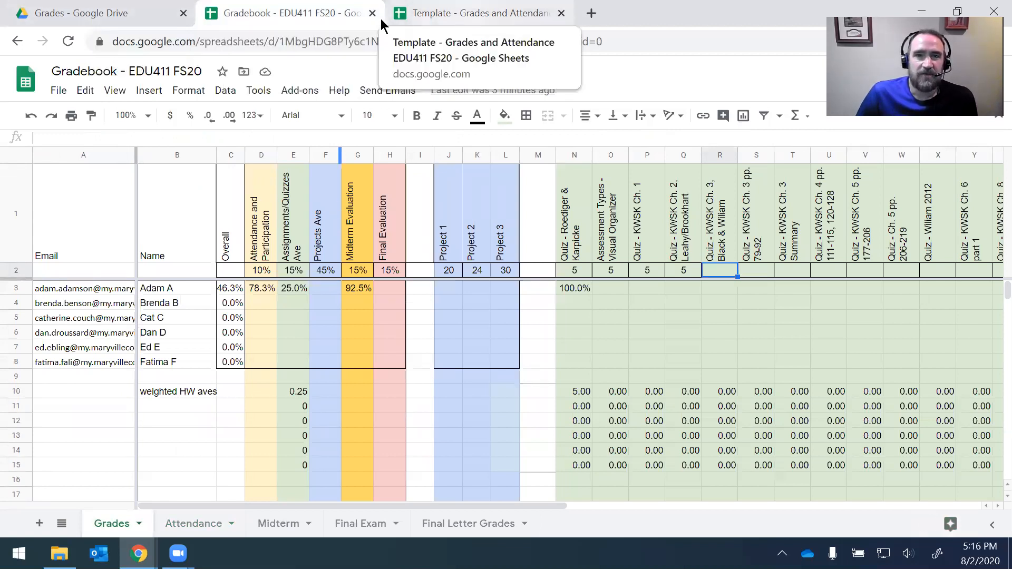
{"action": "left_click", "coordinate": [124, 13]}
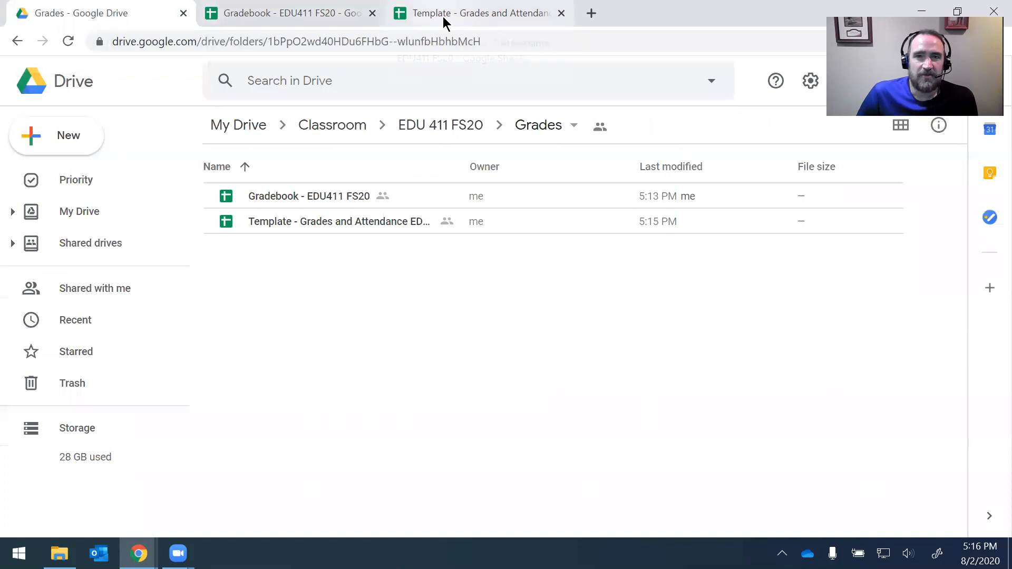
Step: Duplicate 'Template - Grades and Attendance EDU411 FS20' within the Grades folder
{"action": "left_click", "coordinate": [444, 19]}
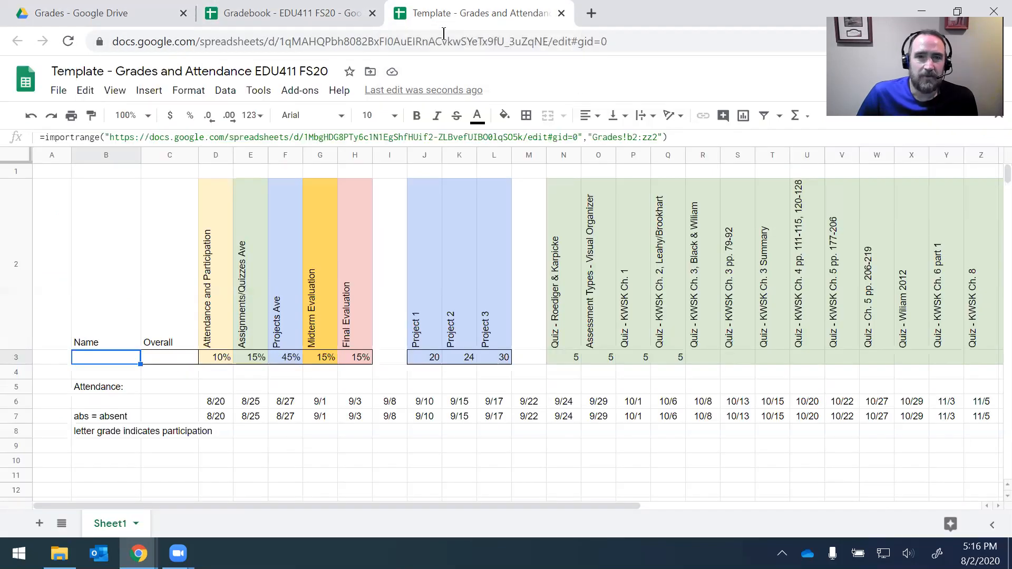
{"action": "left_click", "coordinate": [59, 90]}
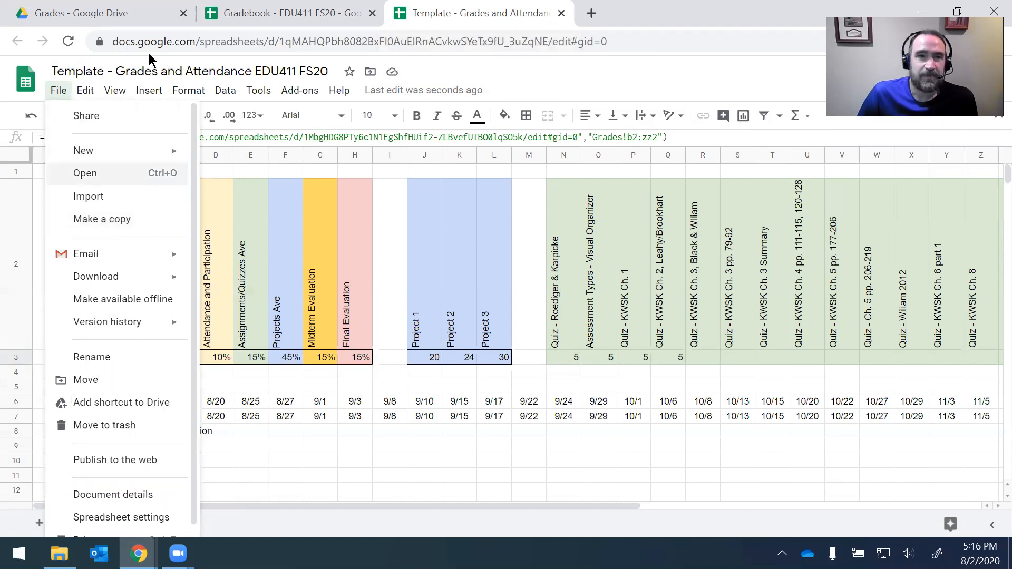
{"action": "left_click", "coordinate": [120, 17]}
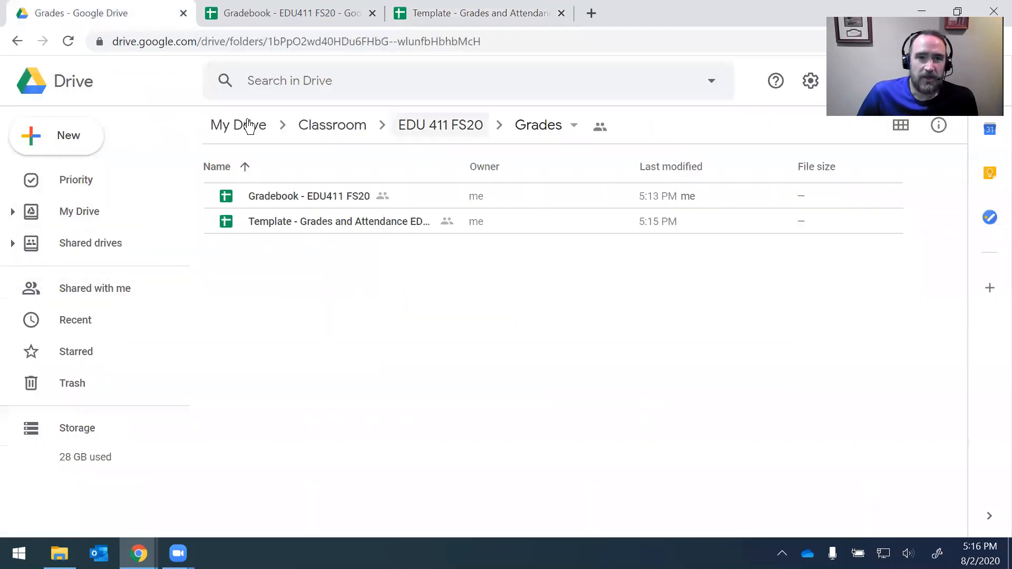
{"action": "left_click", "coordinate": [272, 224]}
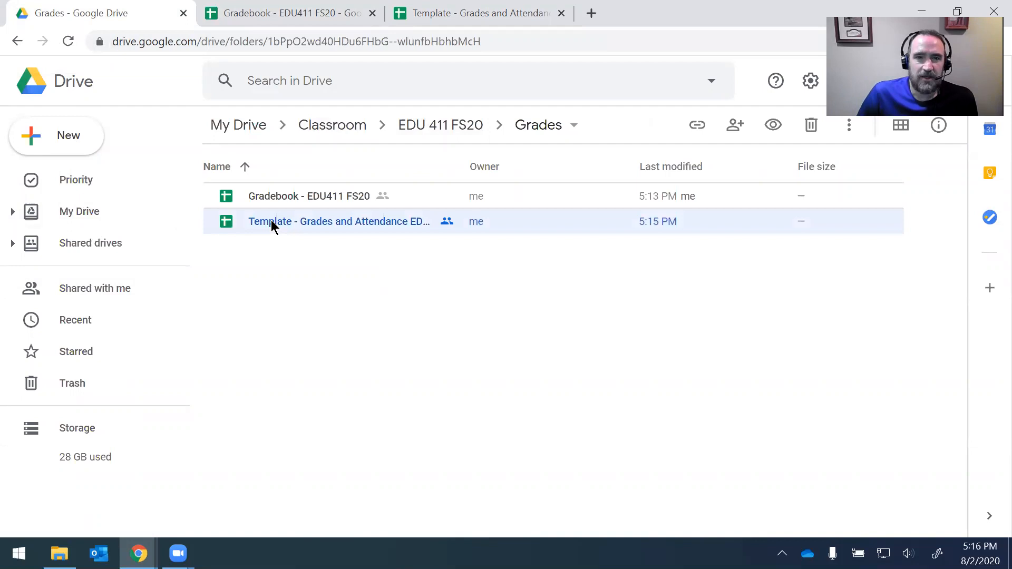
{"action": "right_click", "coordinate": [273, 223]}
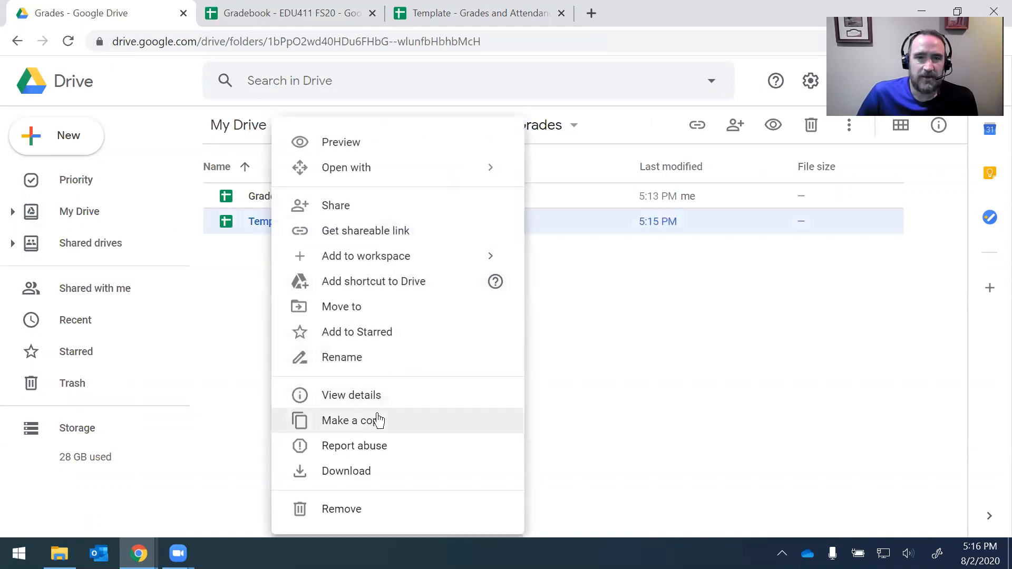
{"action": "left_click", "coordinate": [337, 420]}
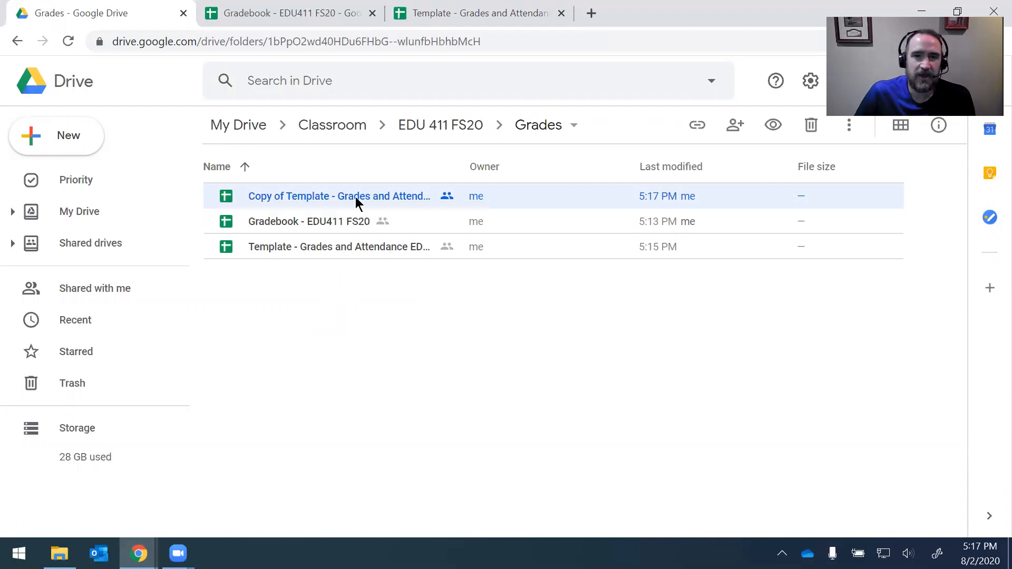
{"action": "right_click", "coordinate": [297, 200]}
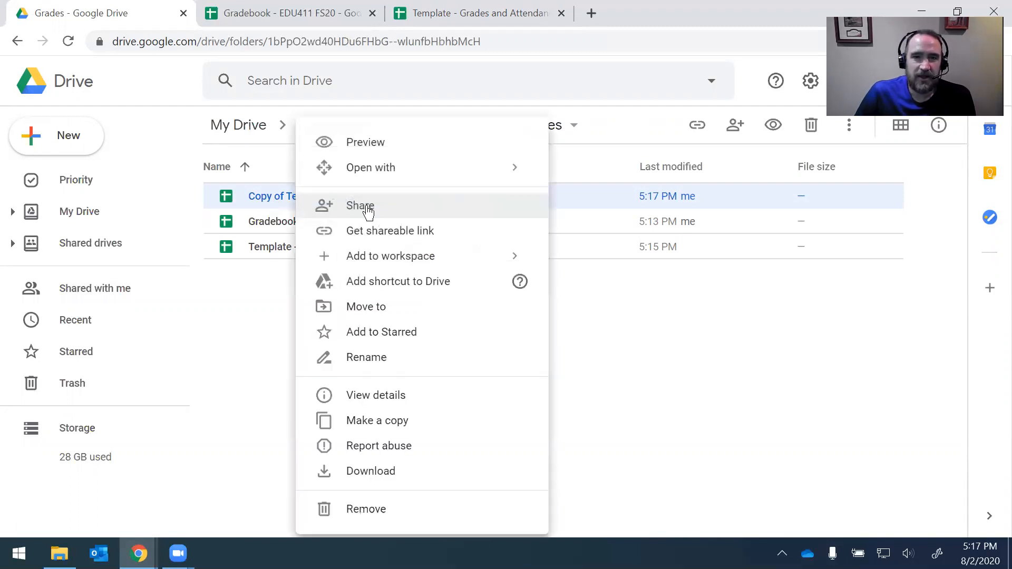
Step: Try renaming the copy with the student's name, then cancel that attempt
{"action": "left_click", "coordinate": [407, 372]}
{"action": "left_click", "coordinate": [440, 293]}
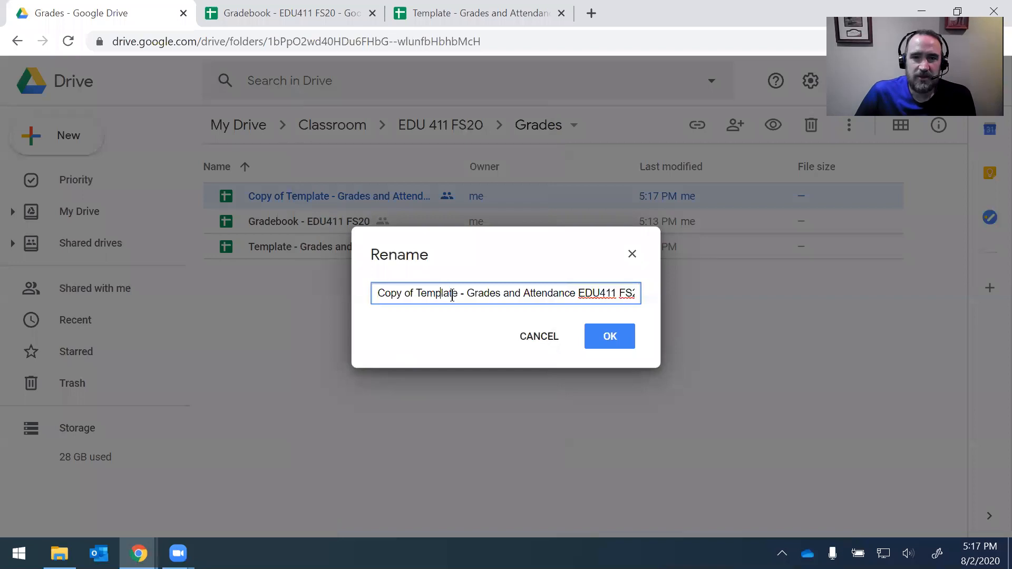
{"action": "left_click_drag", "start_coordinate": [456, 294], "coordinate": [311, 293]}
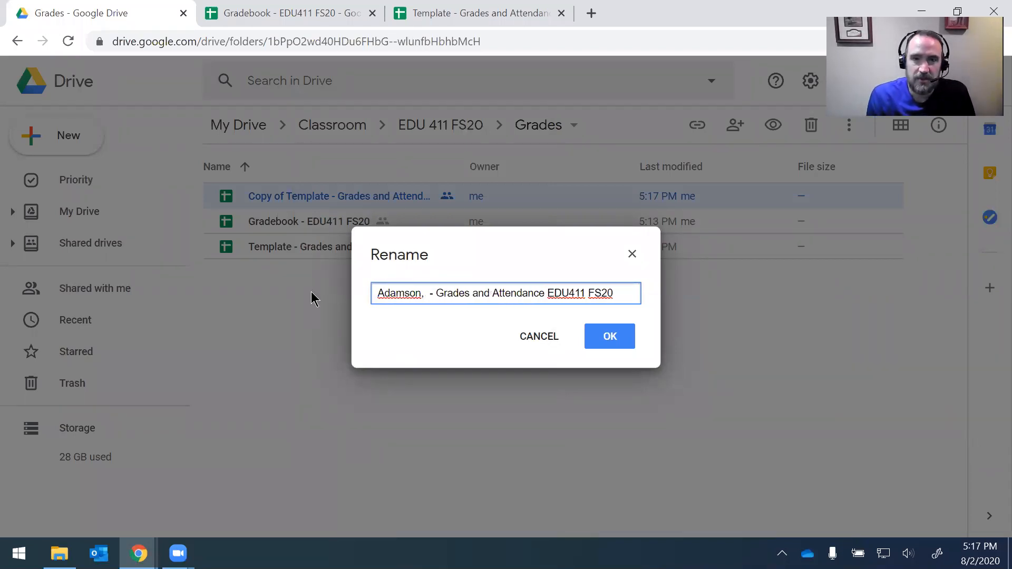
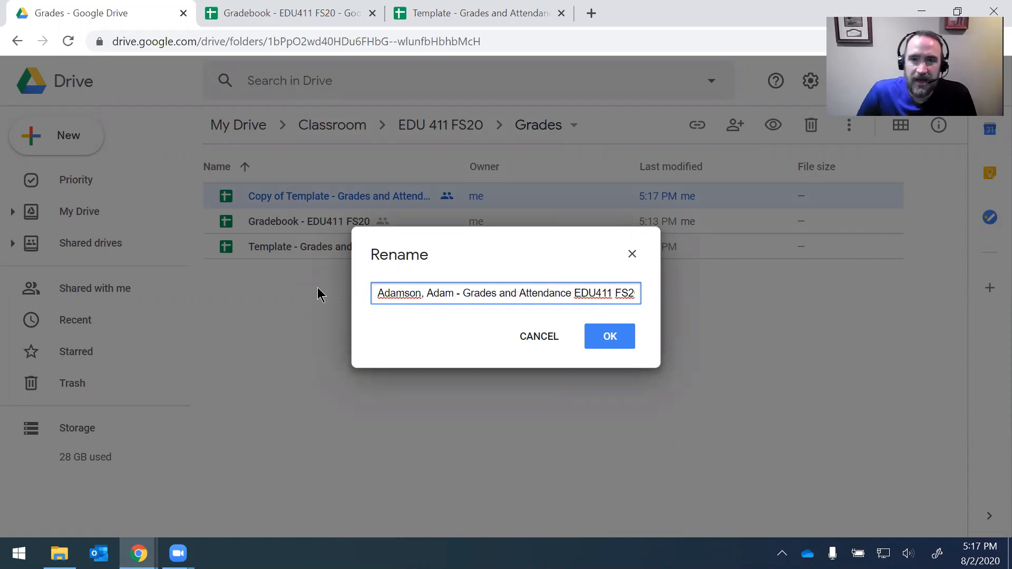
{"action": "left_click", "coordinate": [562, 344]}
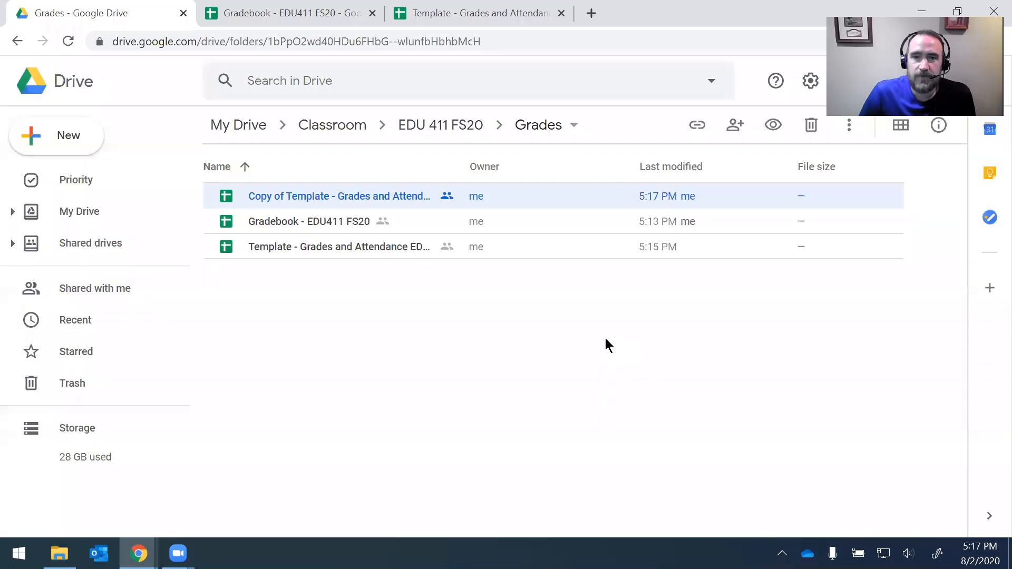
Step: Rename the copy to the student's name plus 'Grades and Attendance EDU411 FS20' and open it
{"action": "right_click", "coordinate": [337, 196]}
{"action": "left_click", "coordinate": [459, 357]}
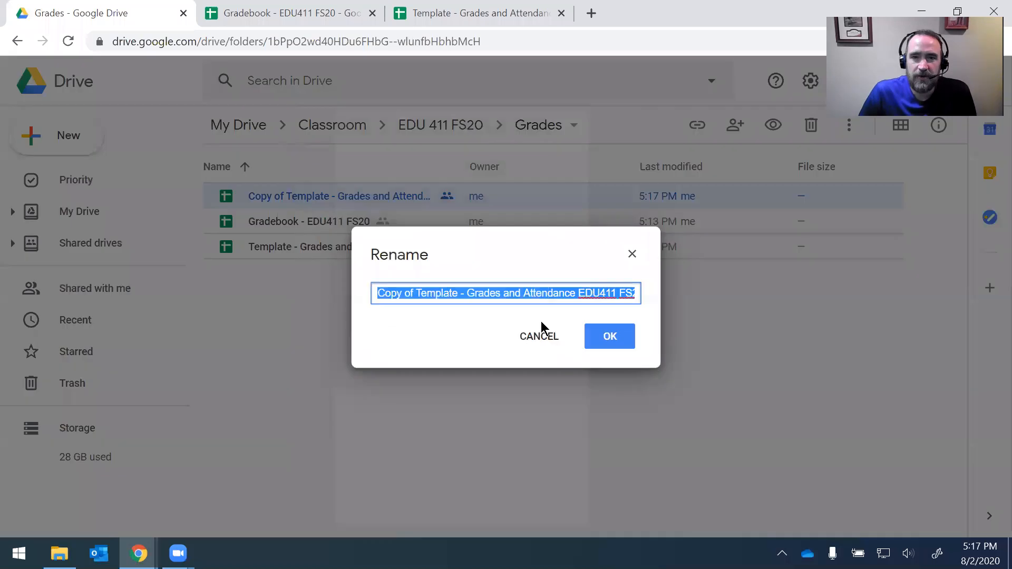
{"action": "left_click", "coordinate": [449, 296]}
{"action": "left_click_drag", "start_coordinate": [400, 294], "coordinate": [256, 293]}
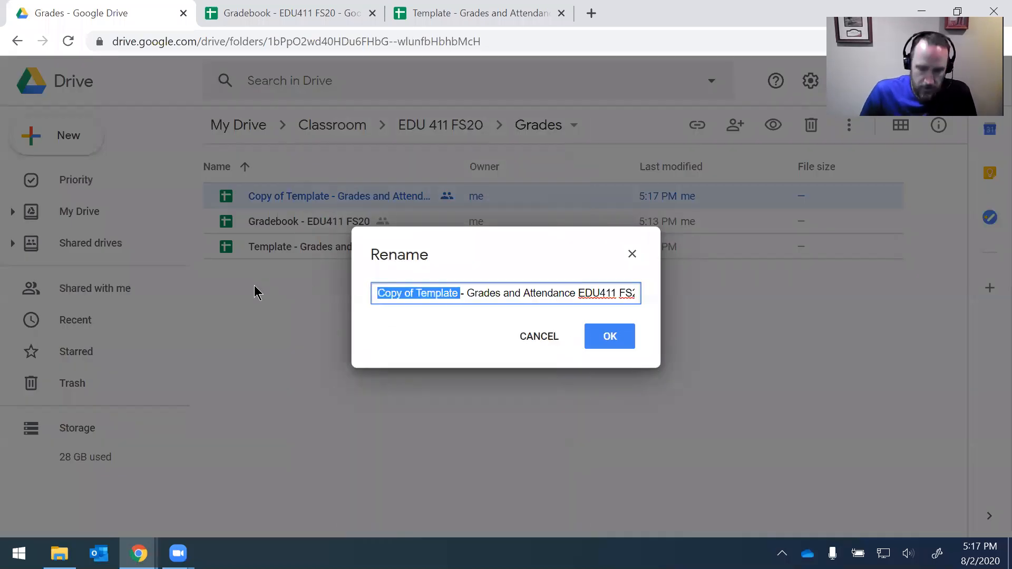
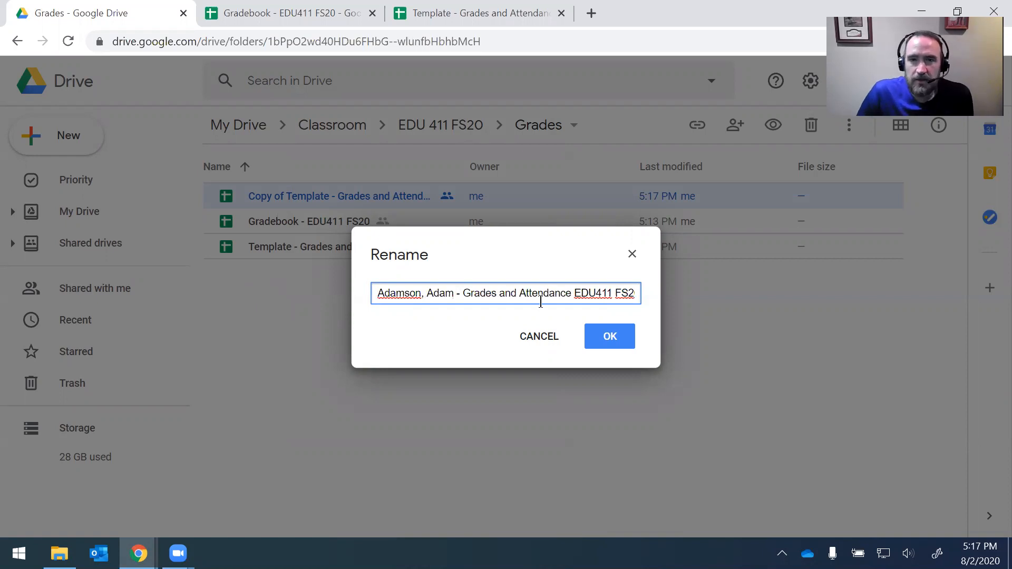
{"action": "left_click", "coordinate": [611, 340]}
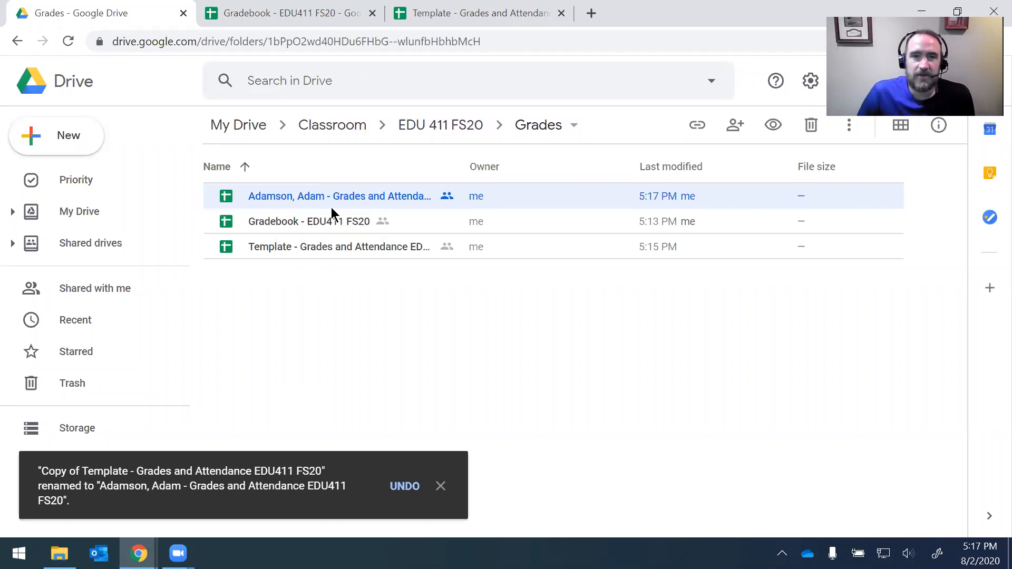
{"action": "double_click", "coordinate": [311, 196]}
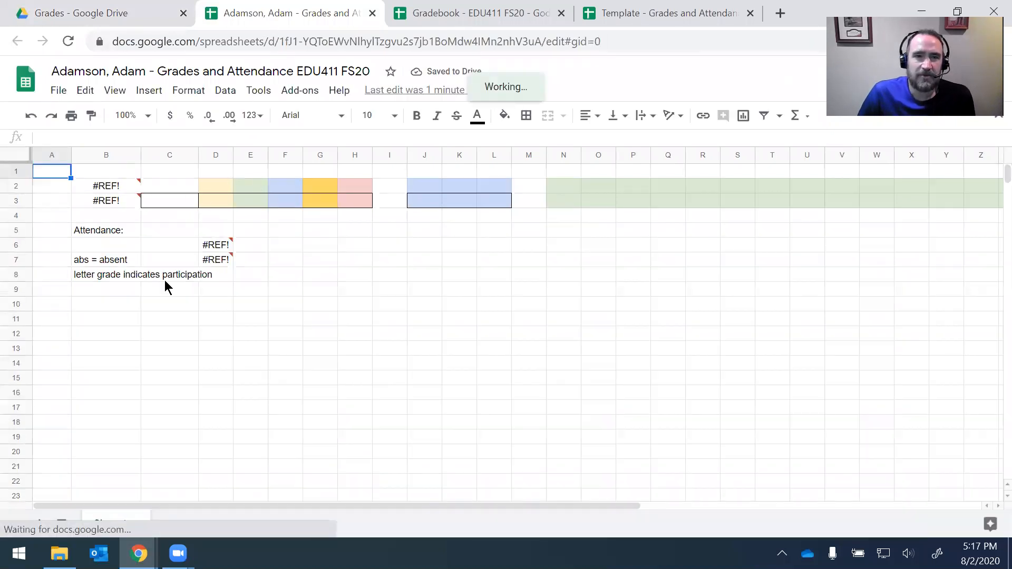
Step: Allow access so the student's copy connects to the EDU411 gradebook
{"action": "left_click", "coordinate": [110, 185]}
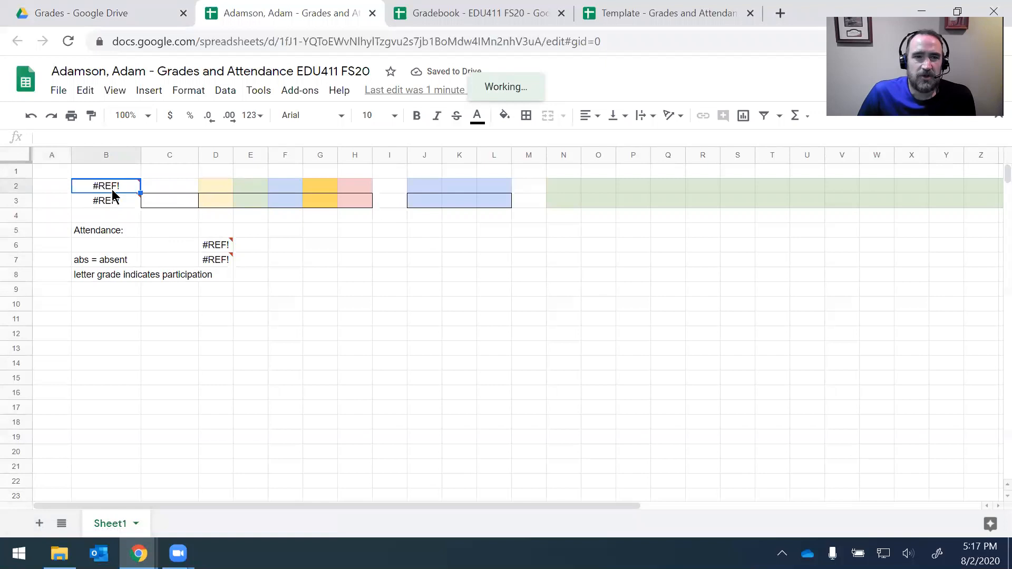
{"action": "mouse_move", "coordinate": [138, 195]}
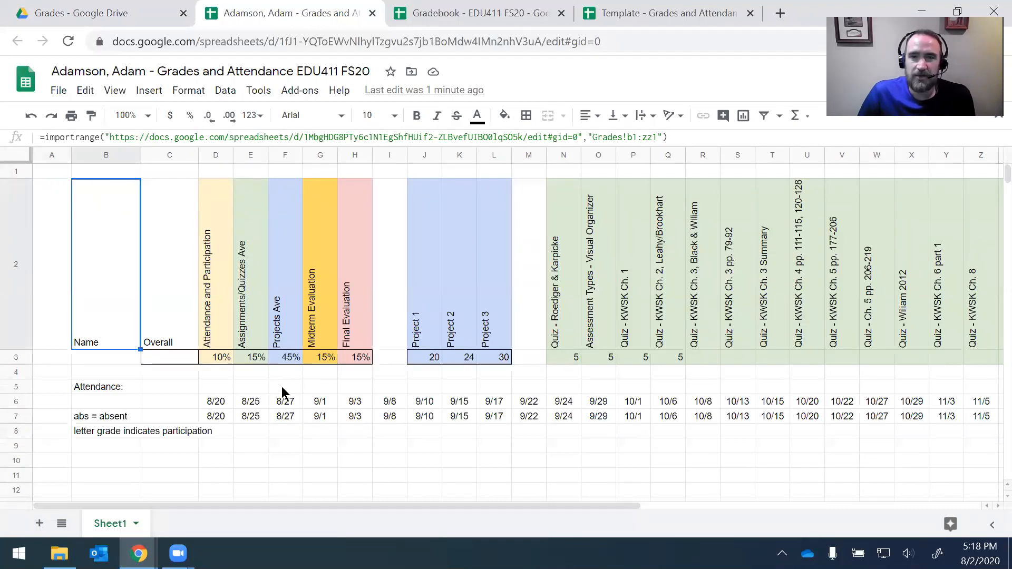
{"action": "left_click", "coordinate": [105, 361]}
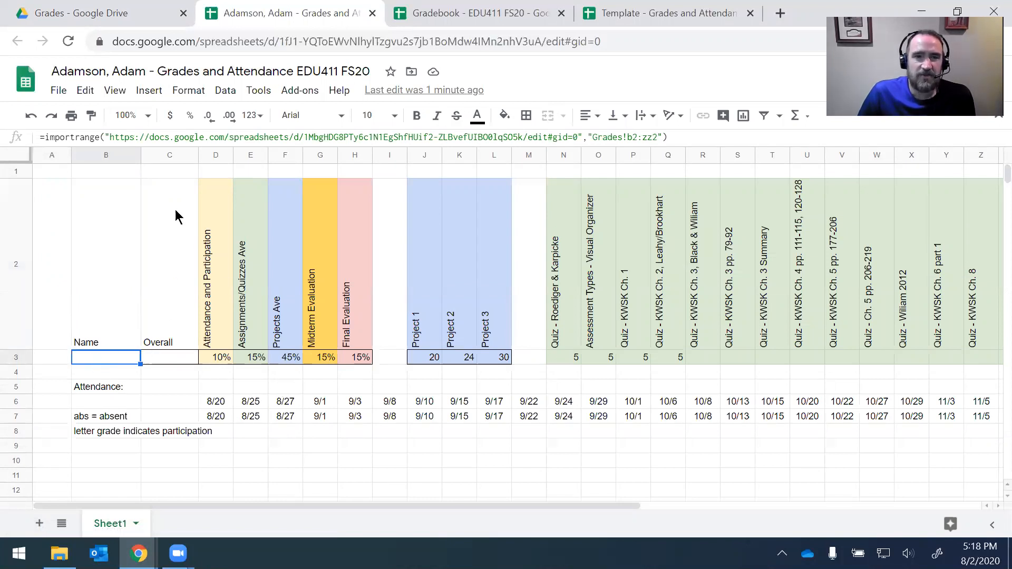
Step: Change B3's import range from Grades!b2:zz2 to b3:zz3, showing the student's 46.3% overall
{"action": "left_click", "coordinate": [638, 137]}
{"action": "key", "text": "BackSpace"}
{"action": "type", "text": "3"}
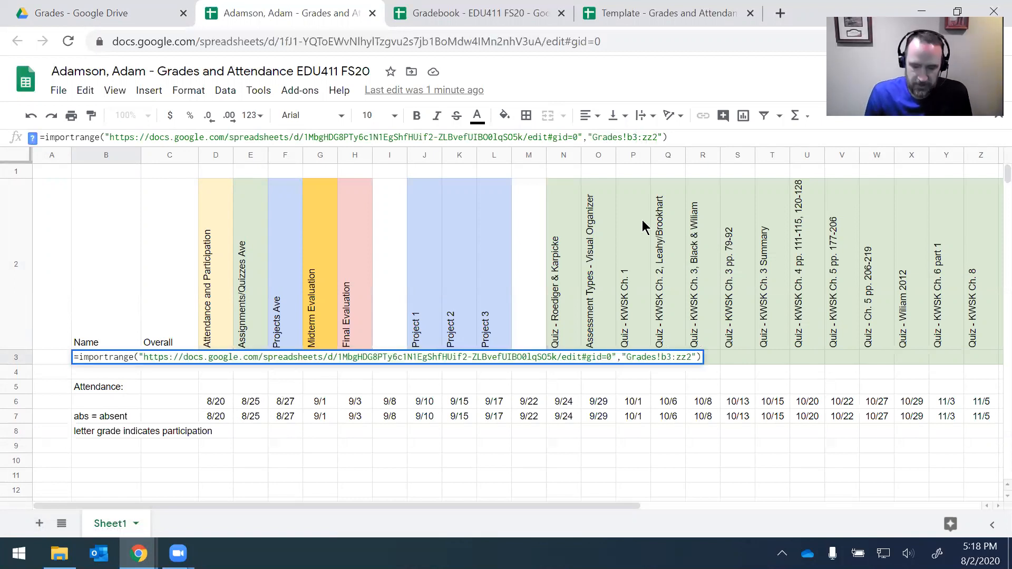
{"action": "key", "text": "Return"}
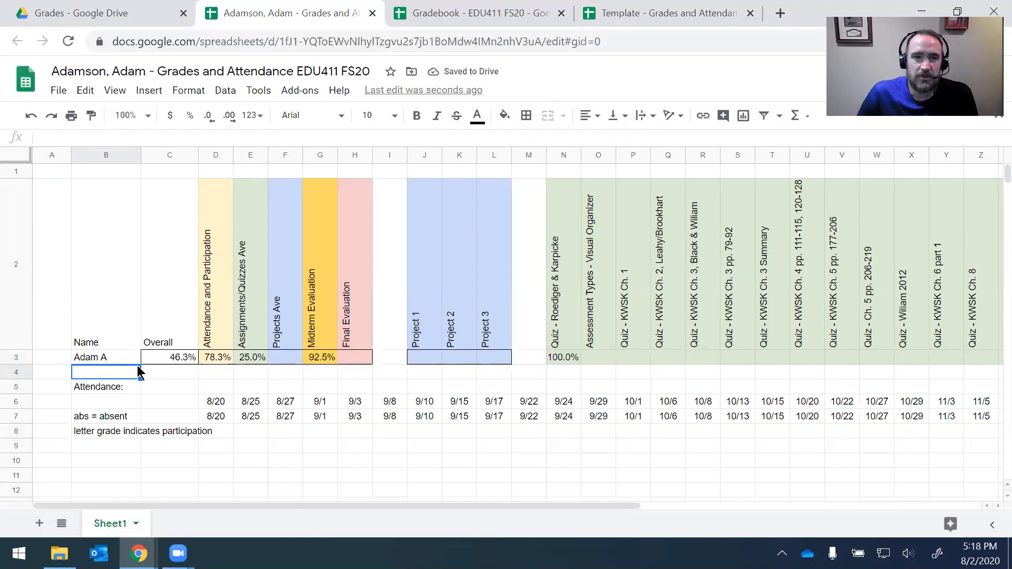
{"action": "left_click", "coordinate": [118, 362]}
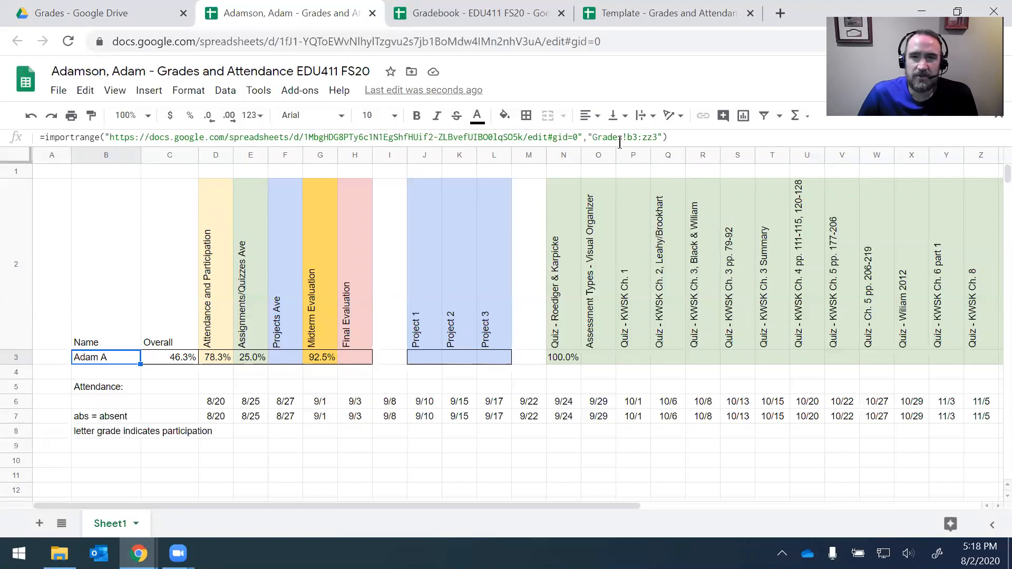
{"action": "left_click_drag", "start_coordinate": [593, 137], "coordinate": [626, 138]}
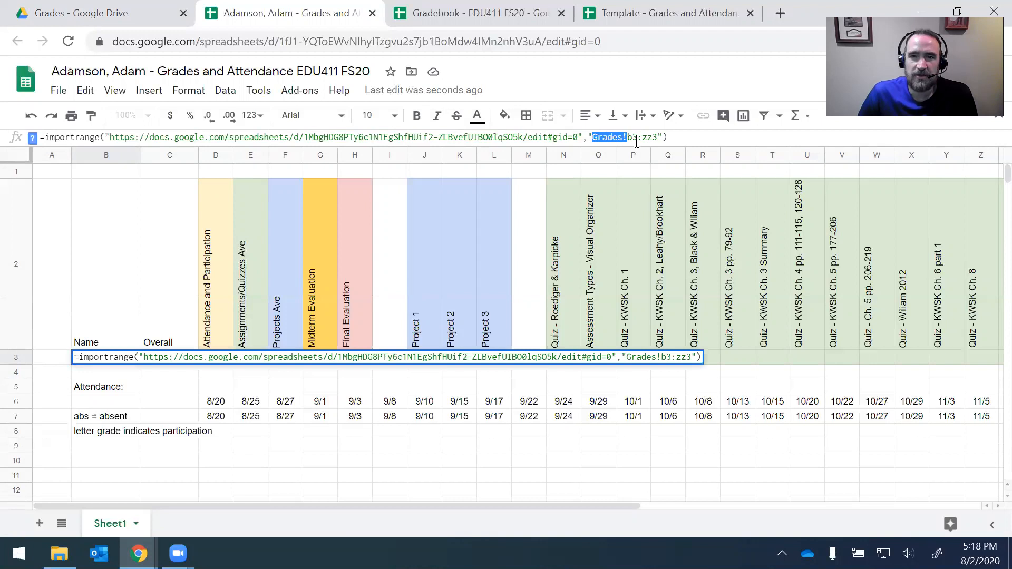
{"action": "left_click", "coordinate": [634, 139]}
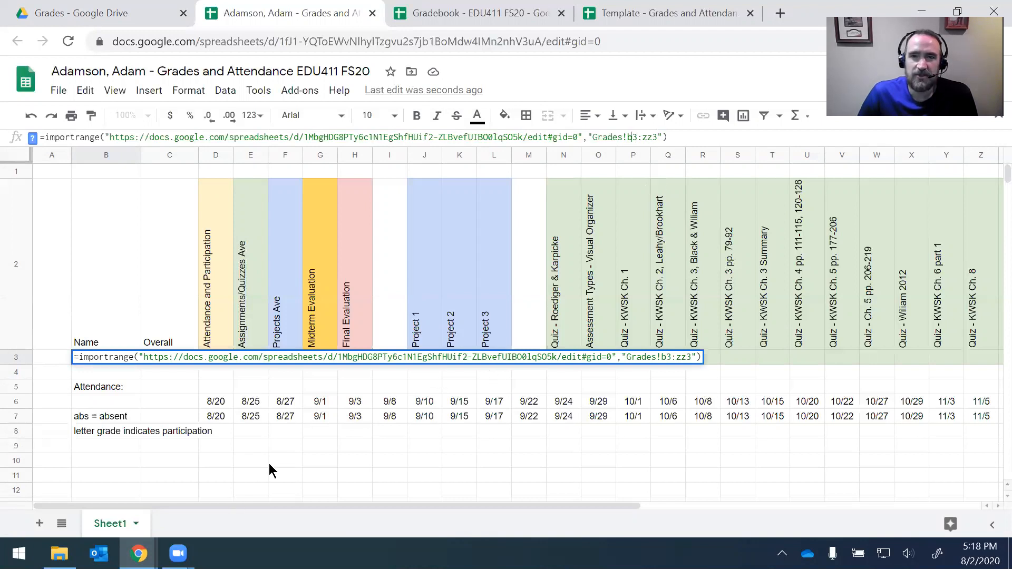
{"action": "left_click", "coordinate": [172, 377]}
{"action": "left_click", "coordinate": [103, 358]}
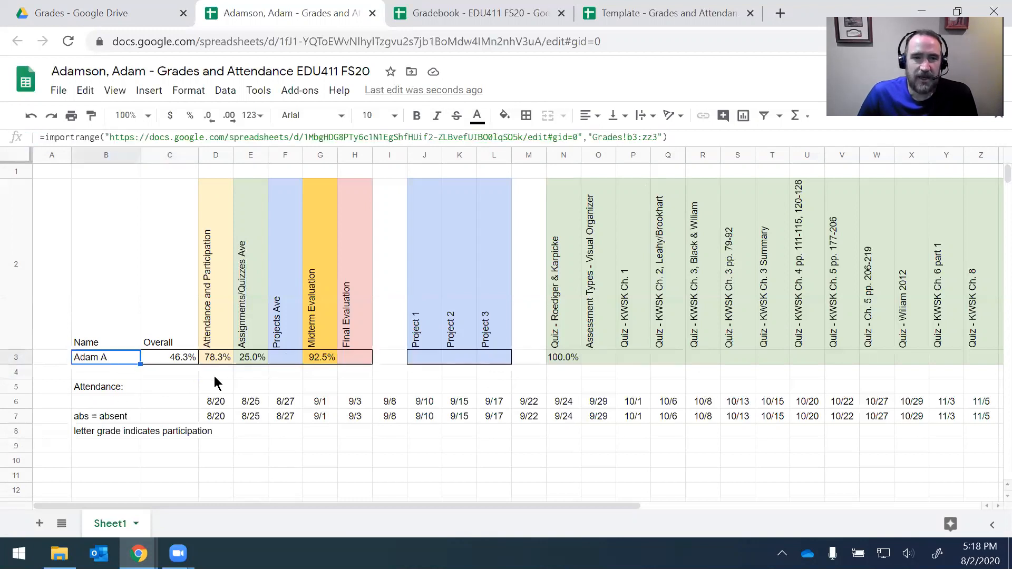
{"action": "left_click", "coordinate": [227, 419]}
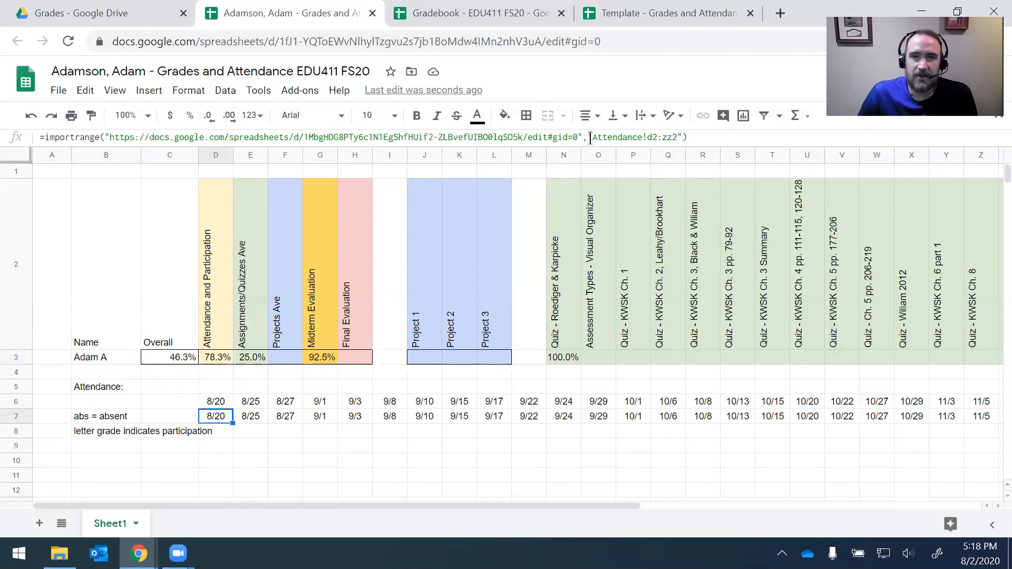
Step: Change D7's import range to Attendance!d3:zz3 so row 7 shows A, A, A, abs, C, B
{"action": "left_click", "coordinate": [656, 137]}
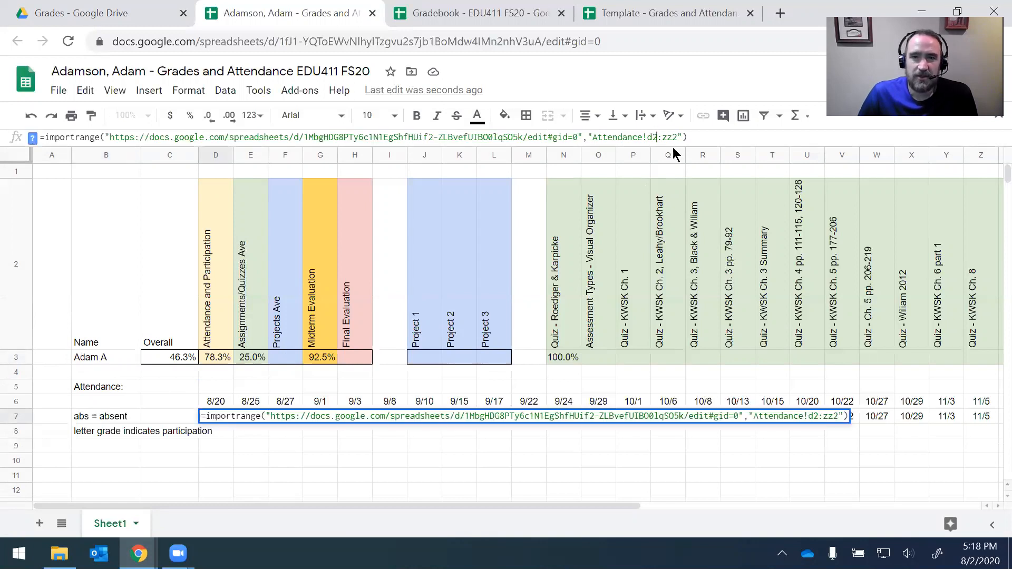
{"action": "key", "text": "BackSpace"}
{"action": "type", "text": "3"}
{"action": "key", "text": "Right"}
{"action": "key", "text": "Right"}
{"action": "key", "text": "Right"}
{"action": "key", "text": "Right"}
{"action": "type", "text": "\\3"}
{"action": "key", "text": "BackSpace"}
{"action": "key", "text": "BackSpace"}
{"action": "key", "text": "BackSpace"}
{"action": "type", "text": "3"}
{"action": "key", "text": "Return"}
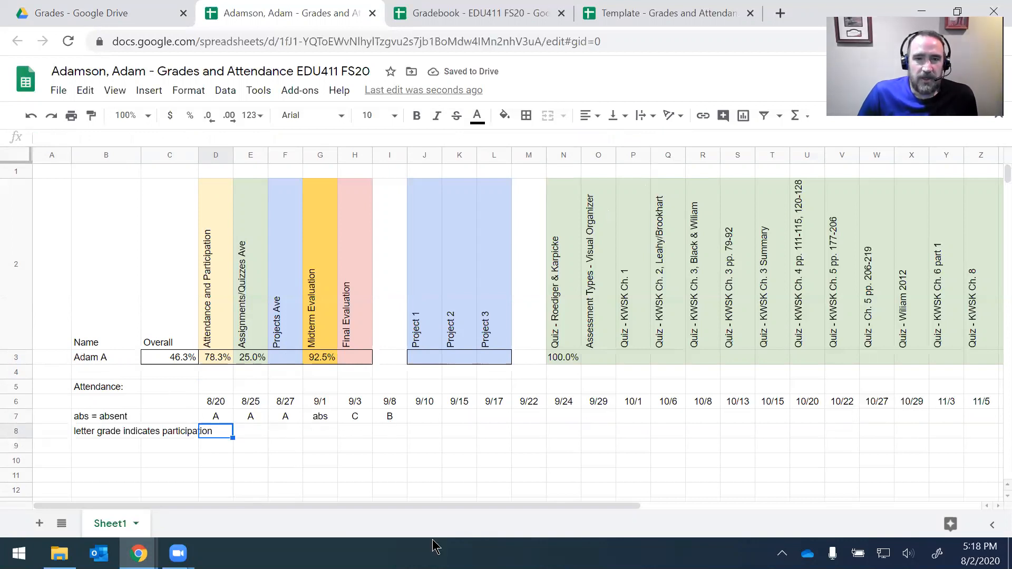
{"action": "left_click", "coordinate": [259, 441]}
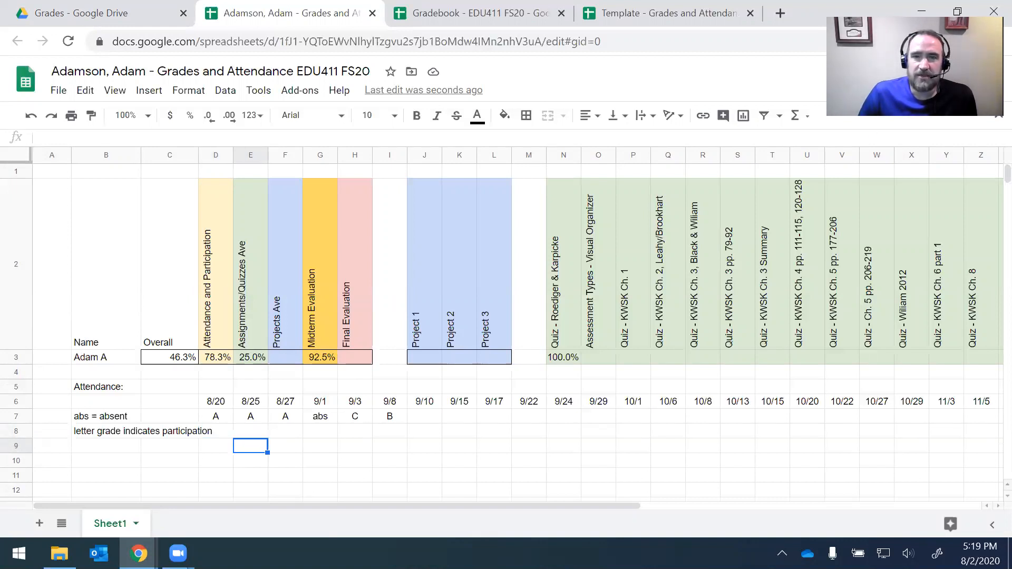
{"action": "left_click", "coordinate": [910, 81]}
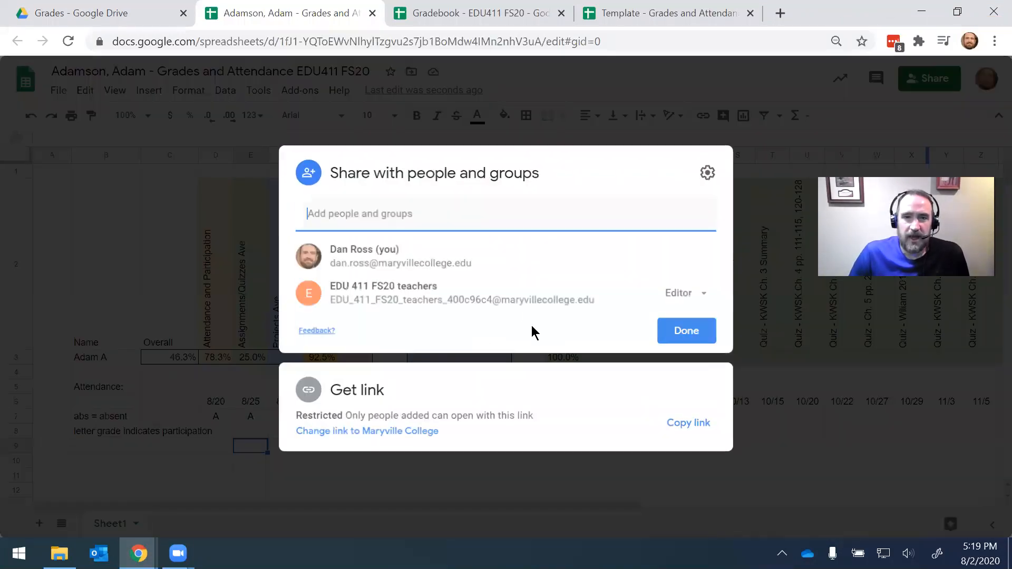
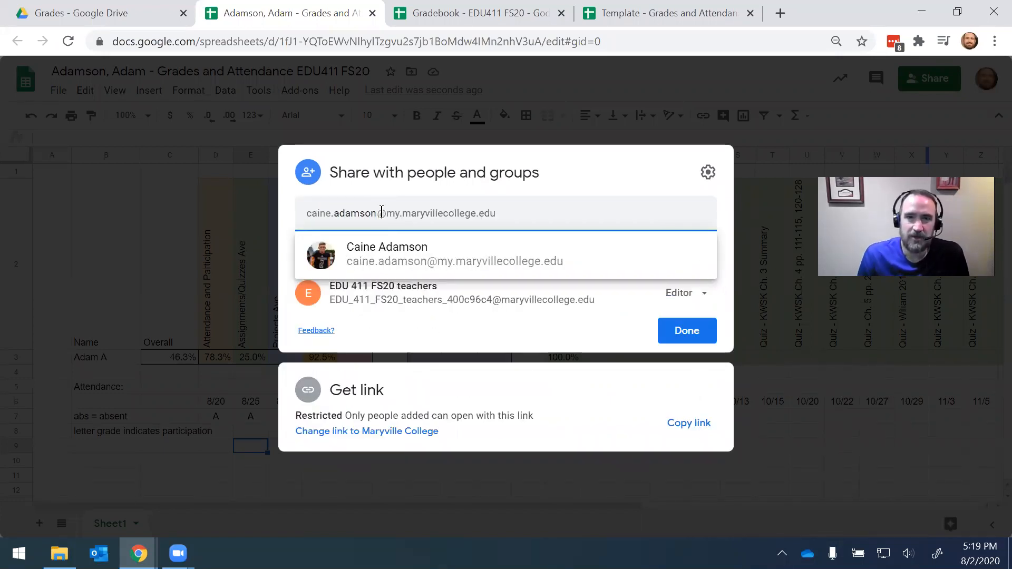
Step: Enter a student's name in the Share dialog, dismiss the suggestion, and close it unshared
{"action": "left_click", "coordinate": [637, 181]}
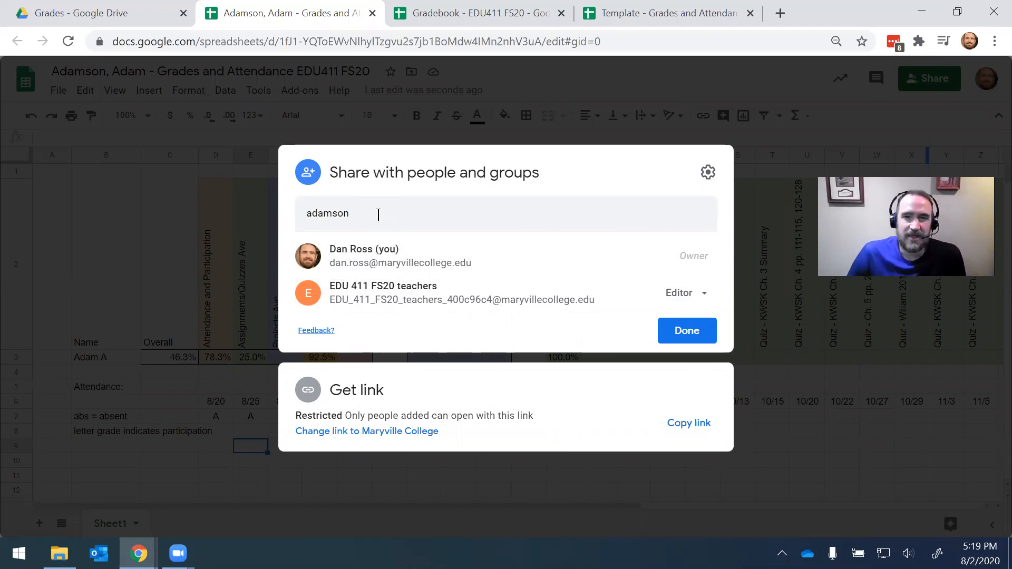
{"action": "left_click", "coordinate": [687, 330]}
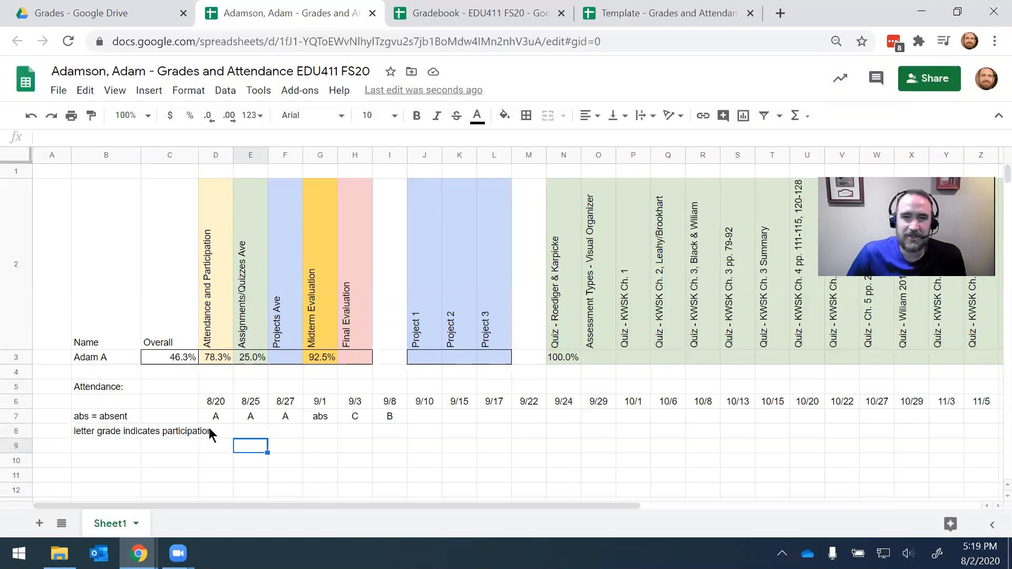
{"action": "left_click", "coordinate": [291, 416]}
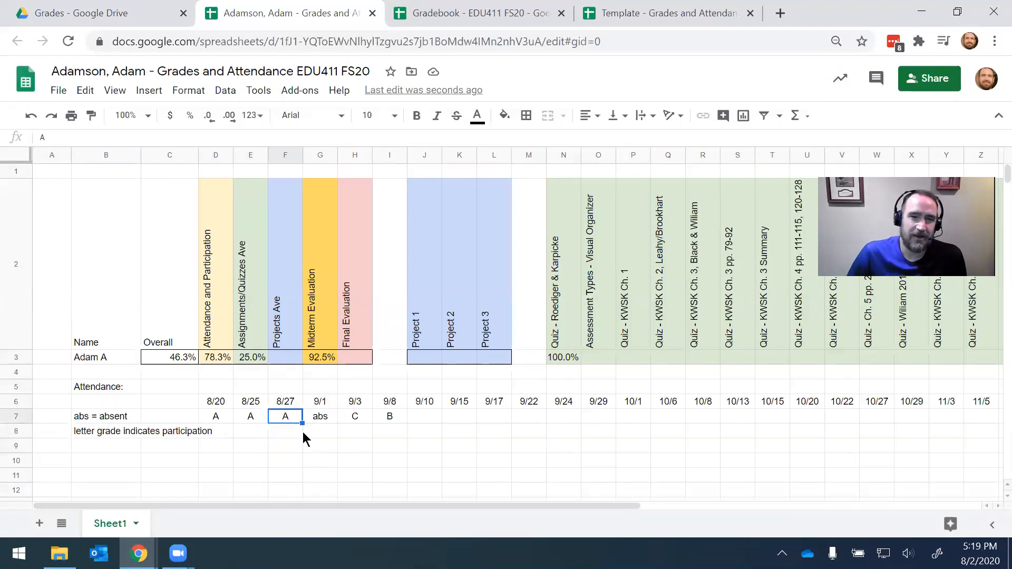
{"action": "key", "text": "Right"}
{"action": "key", "text": "Right"}
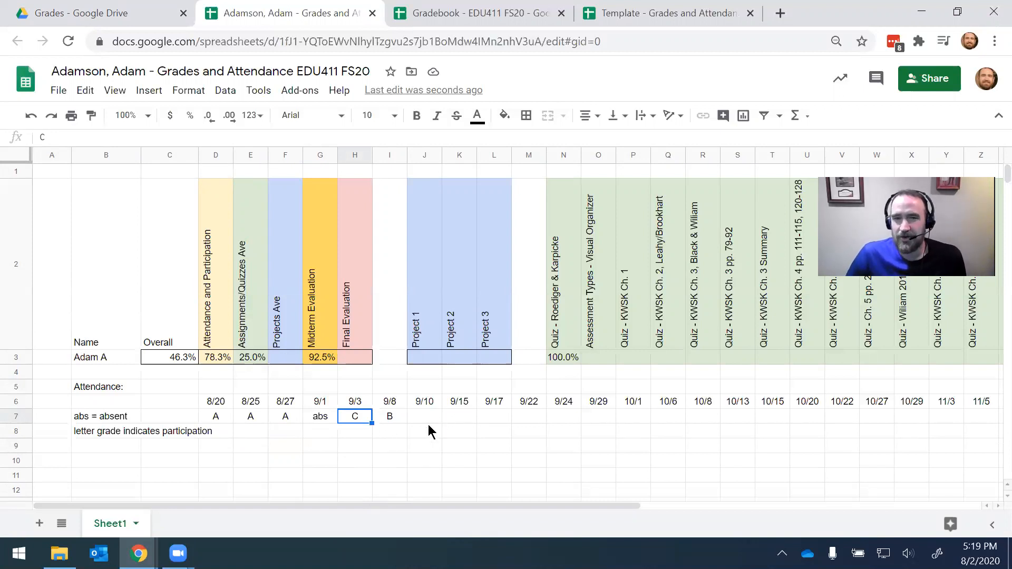
{"action": "left_click", "coordinate": [326, 437]}
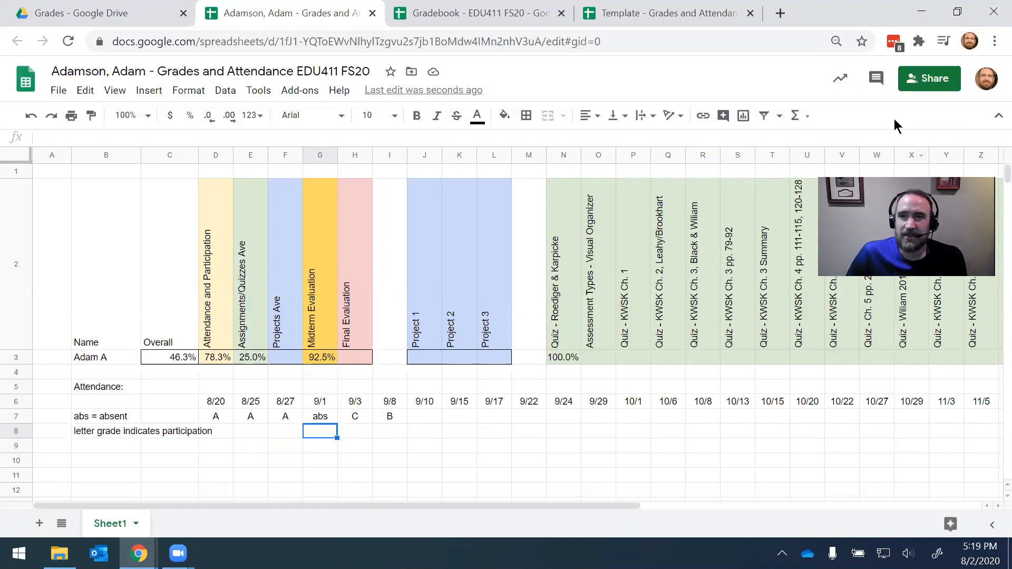
{"action": "left_click", "coordinate": [921, 88]}
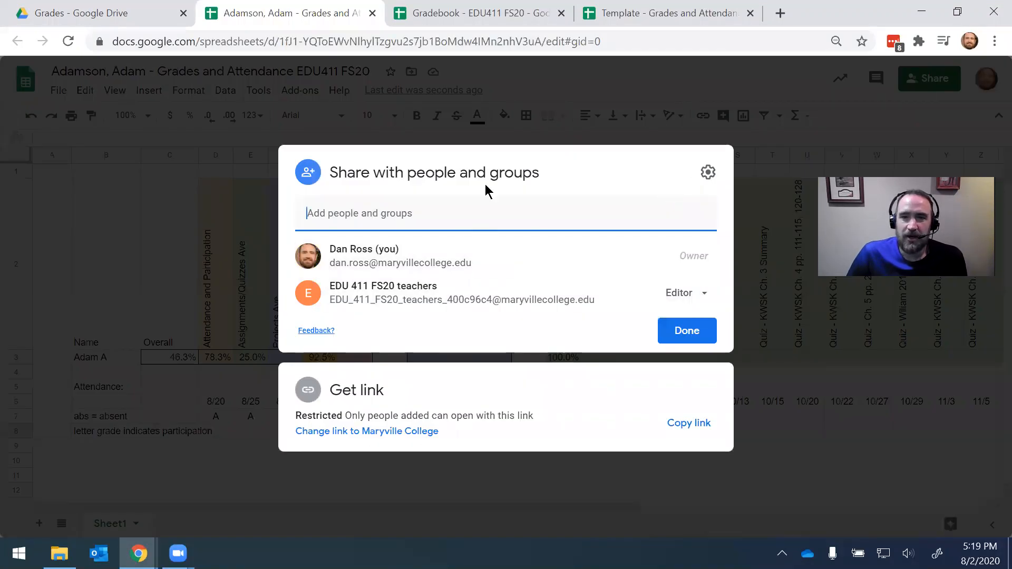
{"action": "left_click", "coordinate": [690, 329]}
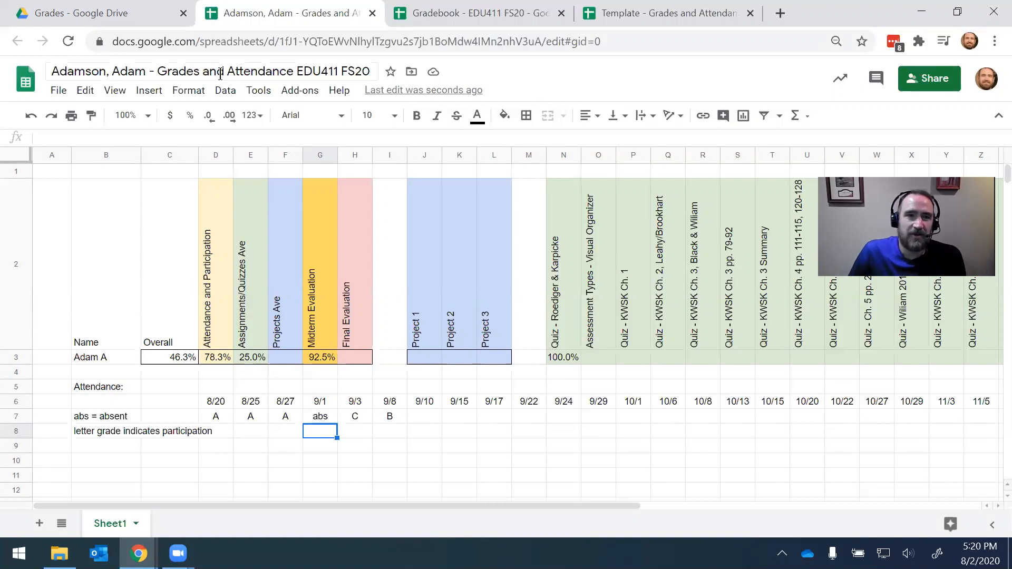
{"action": "left_click_drag", "start_coordinate": [158, 71], "coordinate": [295, 72]}
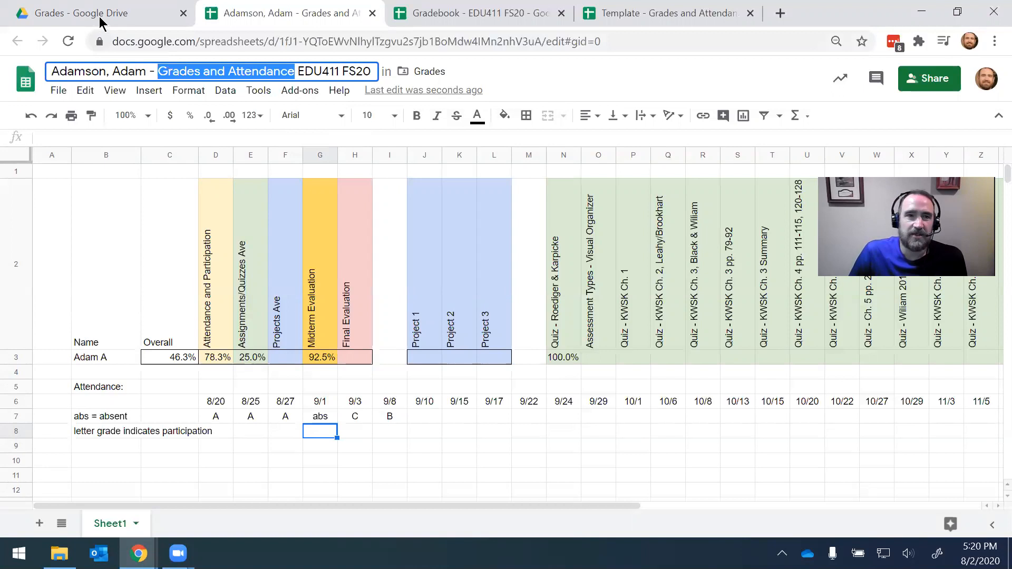
Step: Search Drive for 'grades and attendance' and make a copy of the Template file
{"action": "left_click", "coordinate": [100, 20]}
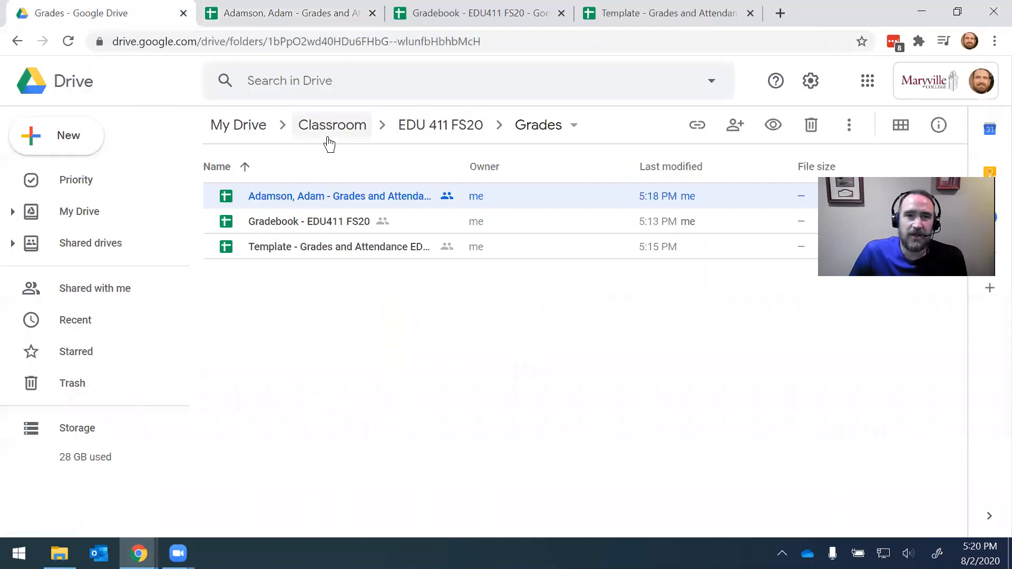
{"action": "left_click", "coordinate": [316, 99]}
{"action": "type", "text": "grades a"}
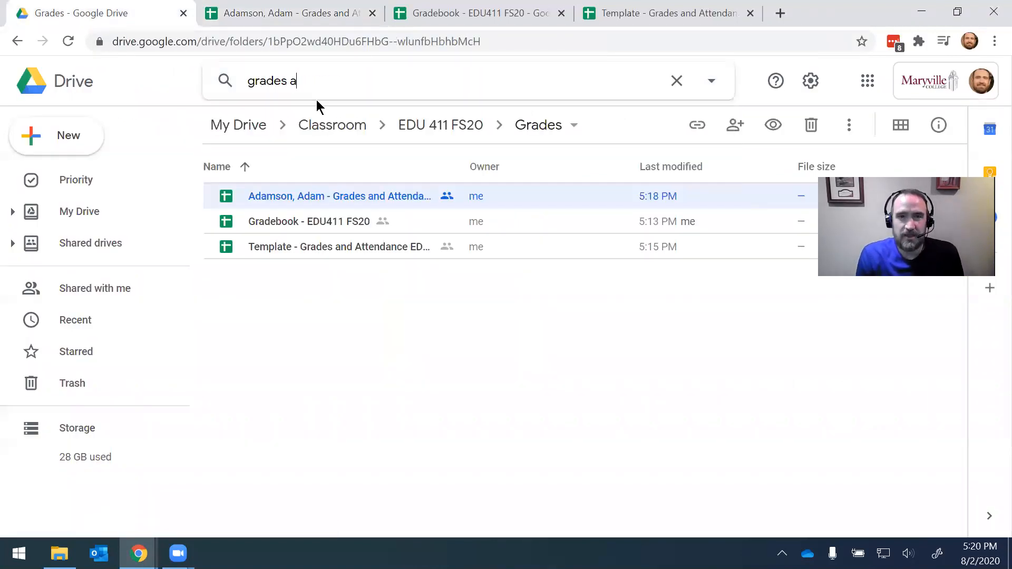
{"action": "type", "text": "nd attendance"}
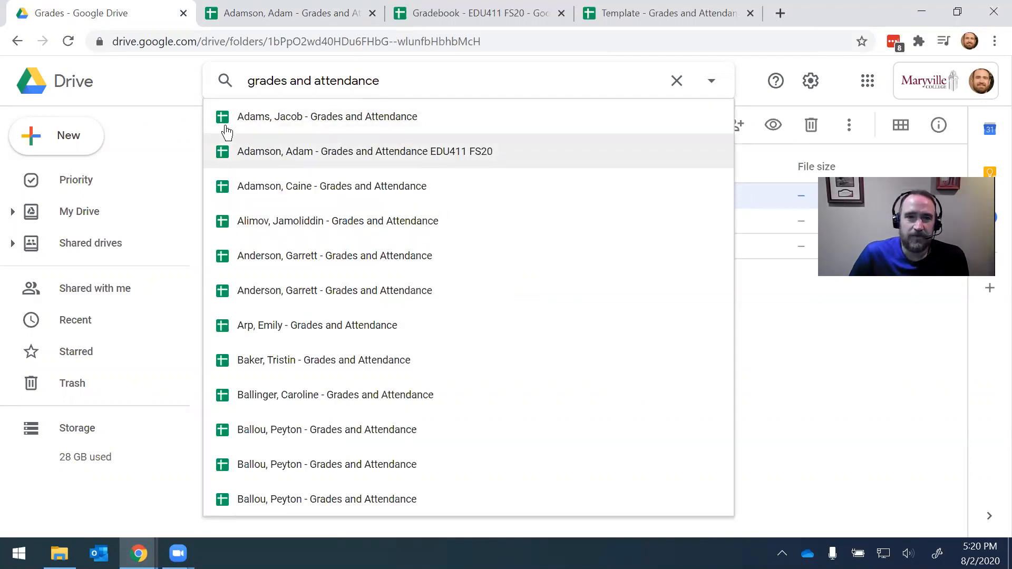
{"action": "left_click", "coordinate": [172, 84]}
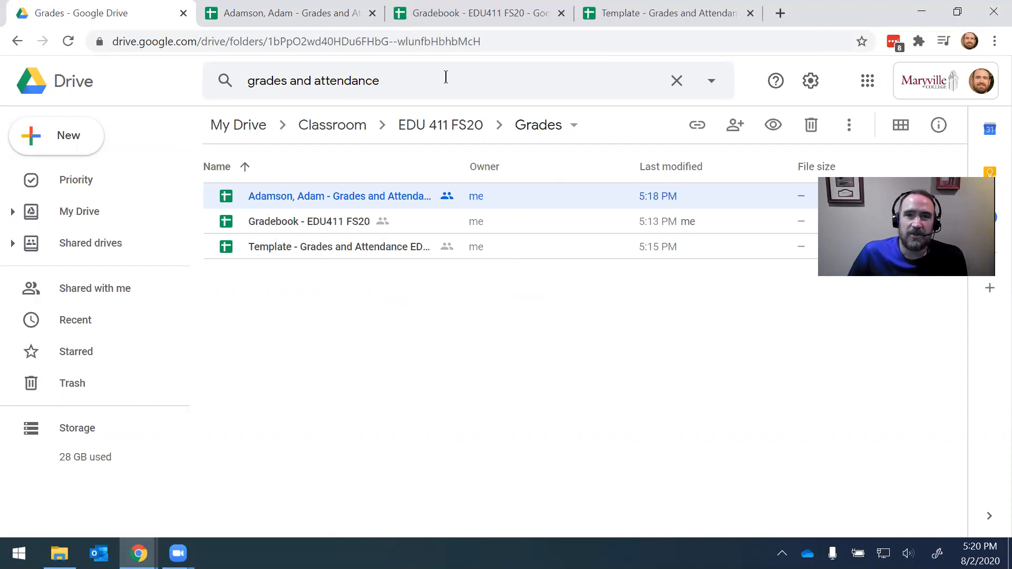
{"action": "right_click", "coordinate": [303, 247]}
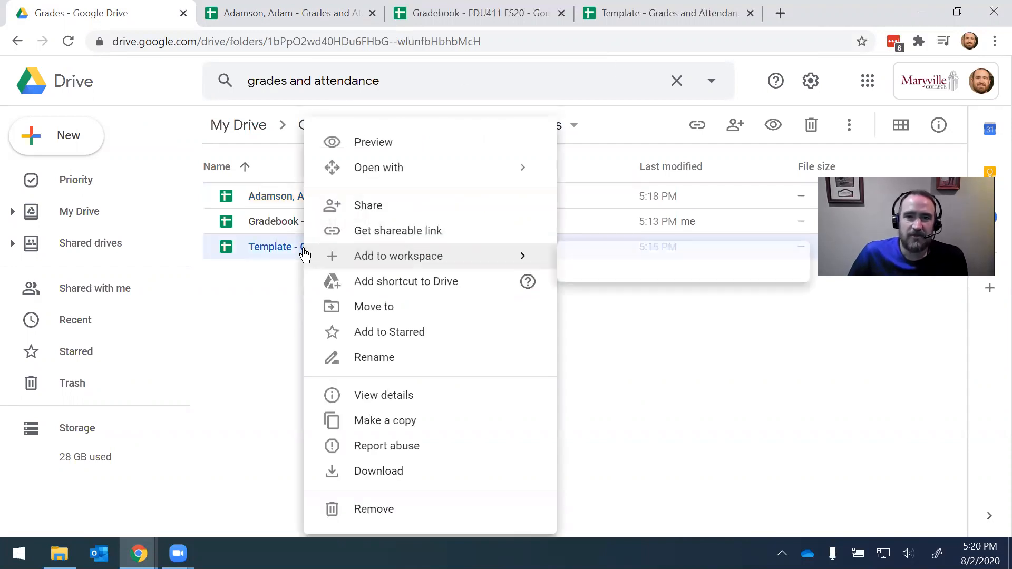
{"action": "left_click", "coordinate": [404, 421]}
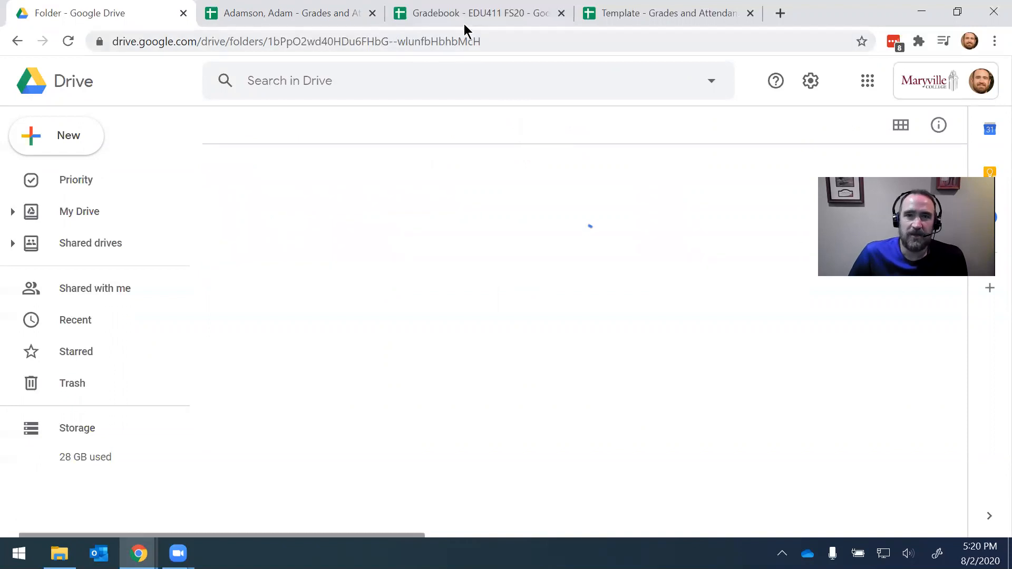
{"action": "left_click", "coordinate": [464, 23]}
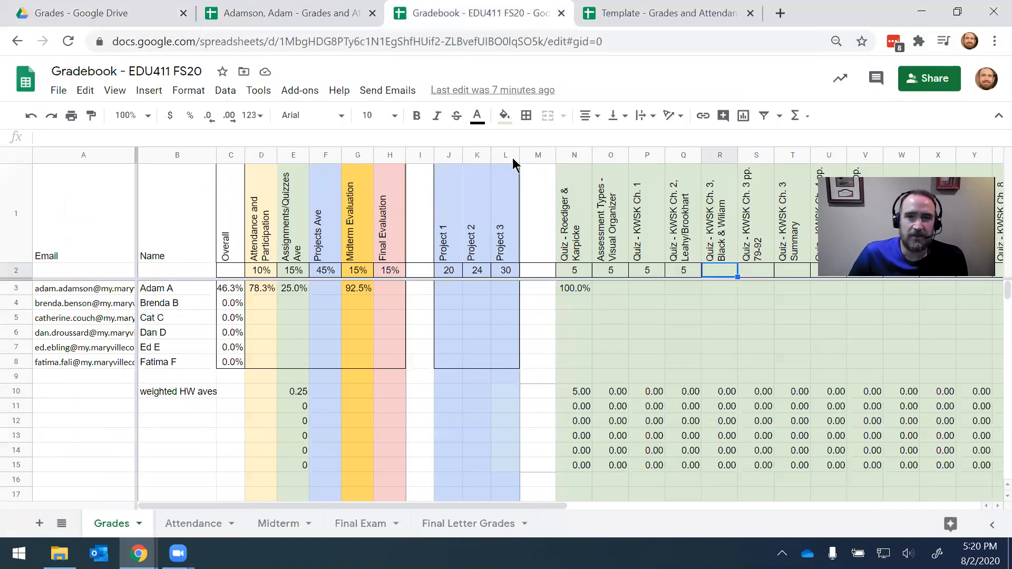
Step: Open 'Copy of Template - Grades and Attendance EDU411 FS20' from the Grades folder in Sheets
{"action": "left_click", "coordinate": [132, 13]}
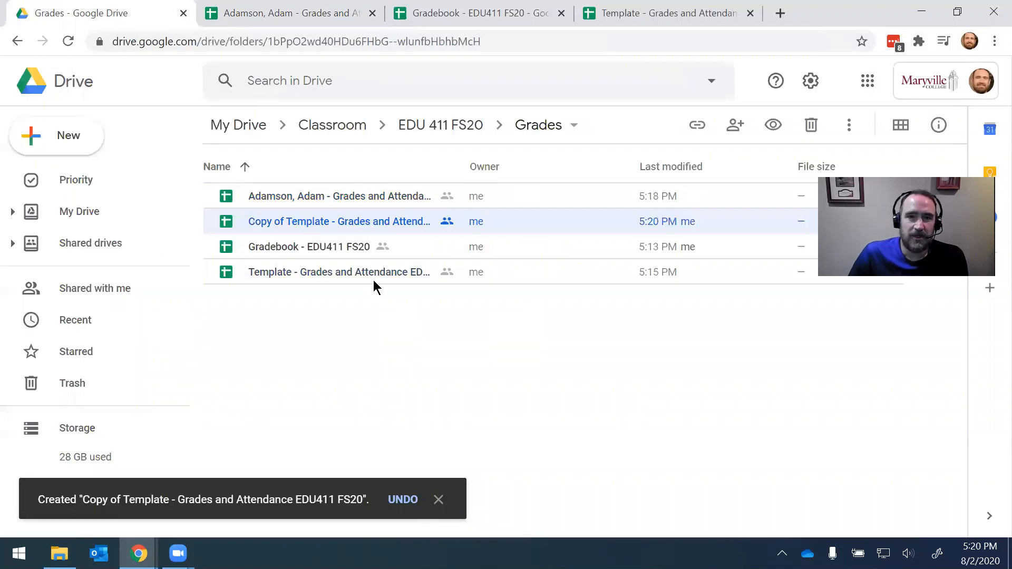
{"action": "double_click", "coordinate": [314, 224]}
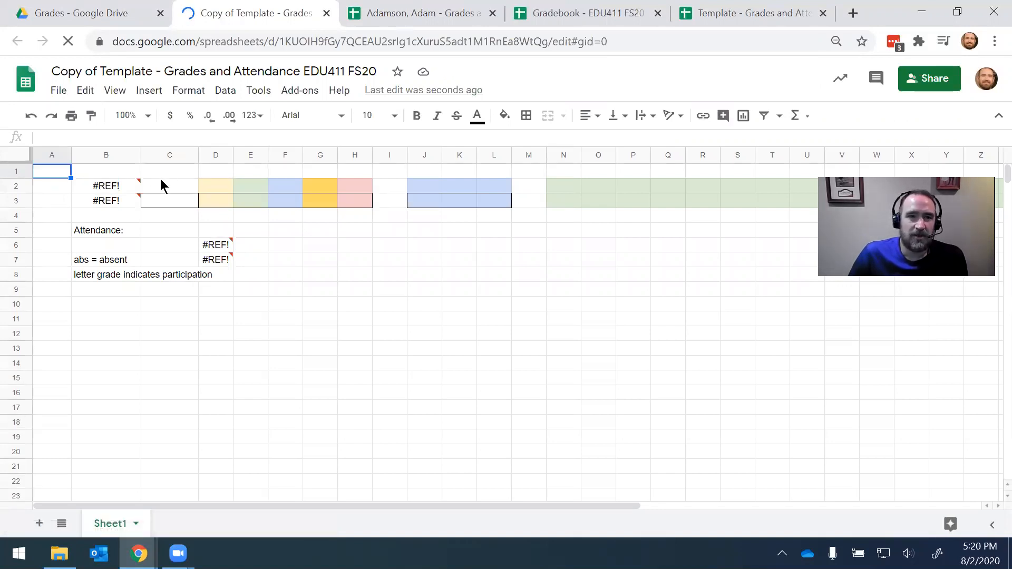
{"action": "left_click", "coordinate": [117, 191]}
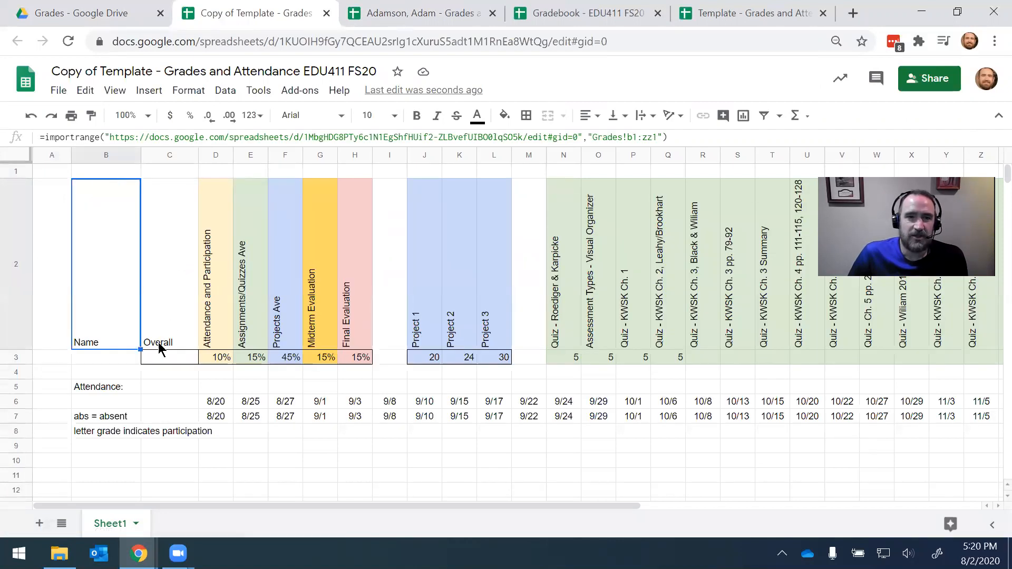
Step: Change B3's grades import range to Grades!b4:zz4
{"action": "left_click", "coordinate": [120, 356]}
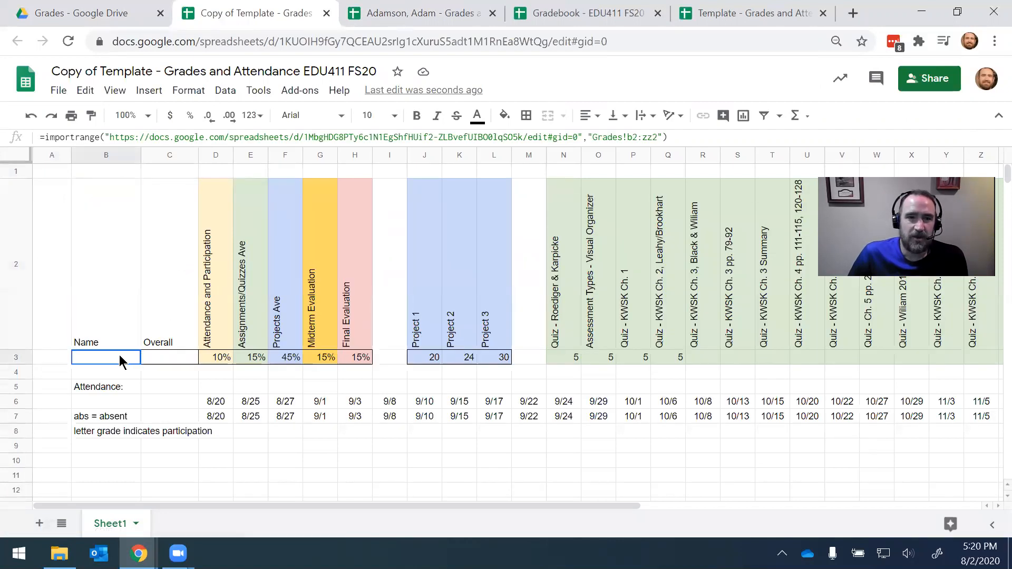
{"action": "left_click", "coordinate": [637, 137]}
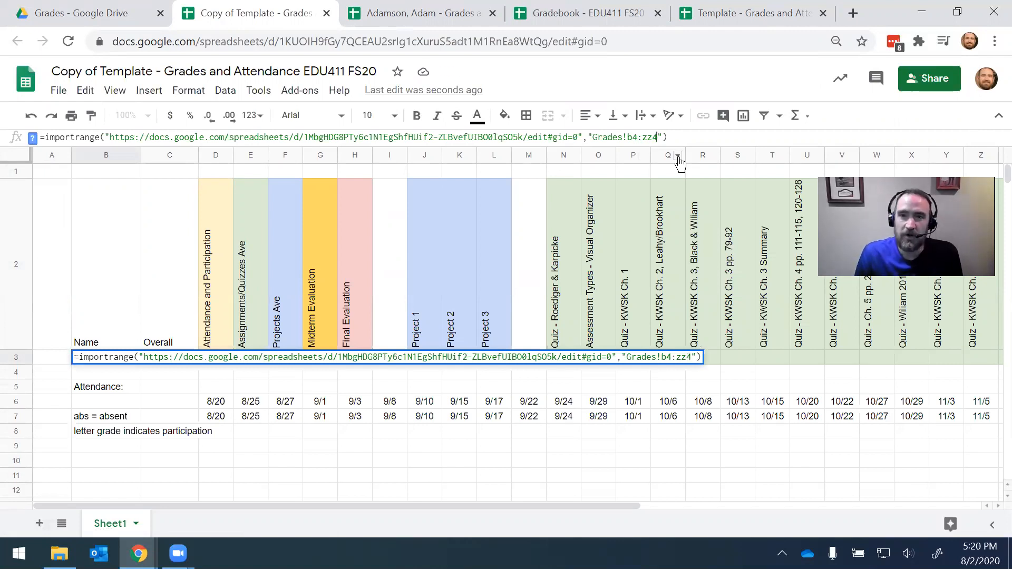
{"action": "key", "text": "Return"}
Step: Change D7's attendance import range to start at Attendance!d4
{"action": "key", "text": "Down"}
{"action": "key", "text": "Down"}
{"action": "key", "text": "Right"}
{"action": "key", "text": "Right"}
{"action": "key", "text": "Down"}
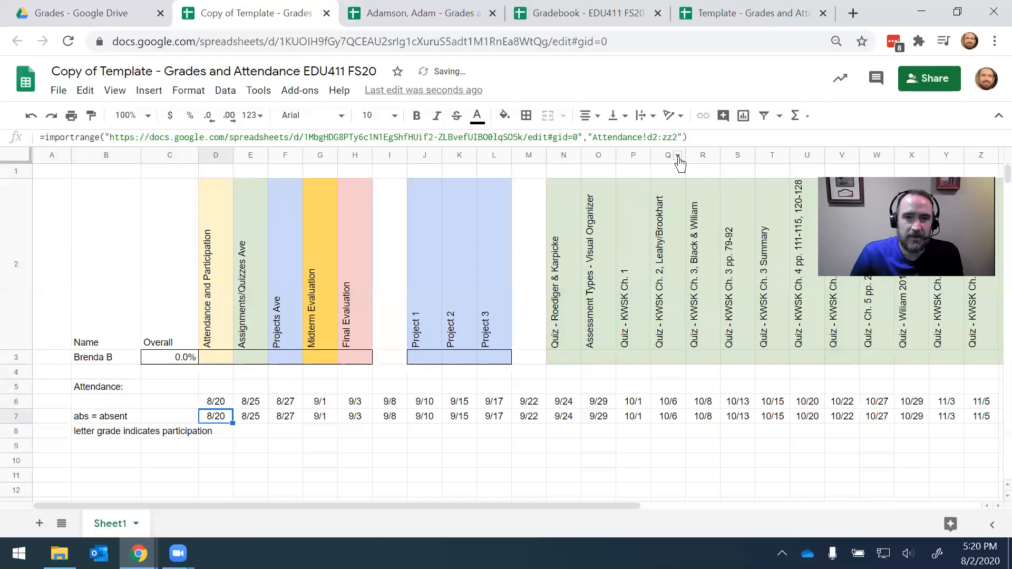
{"action": "left_click", "coordinate": [658, 137]}
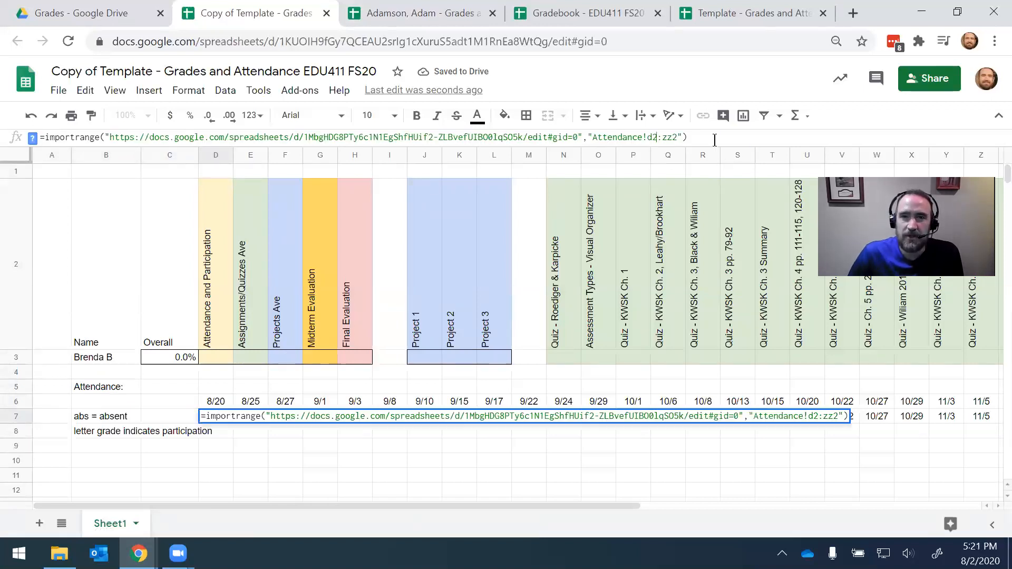
{"action": "key", "text": "Right"}
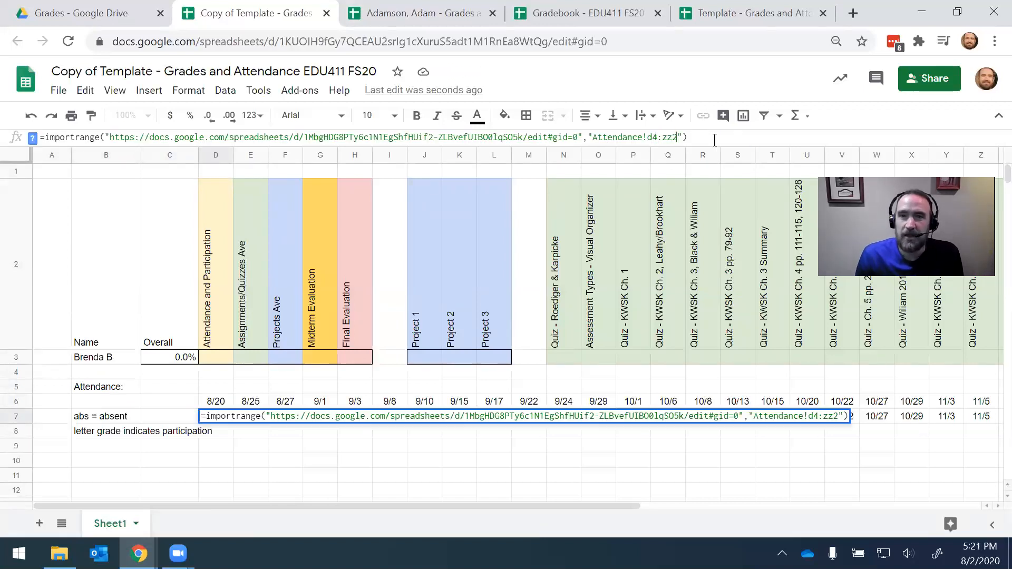
{"action": "key", "text": "Return"}
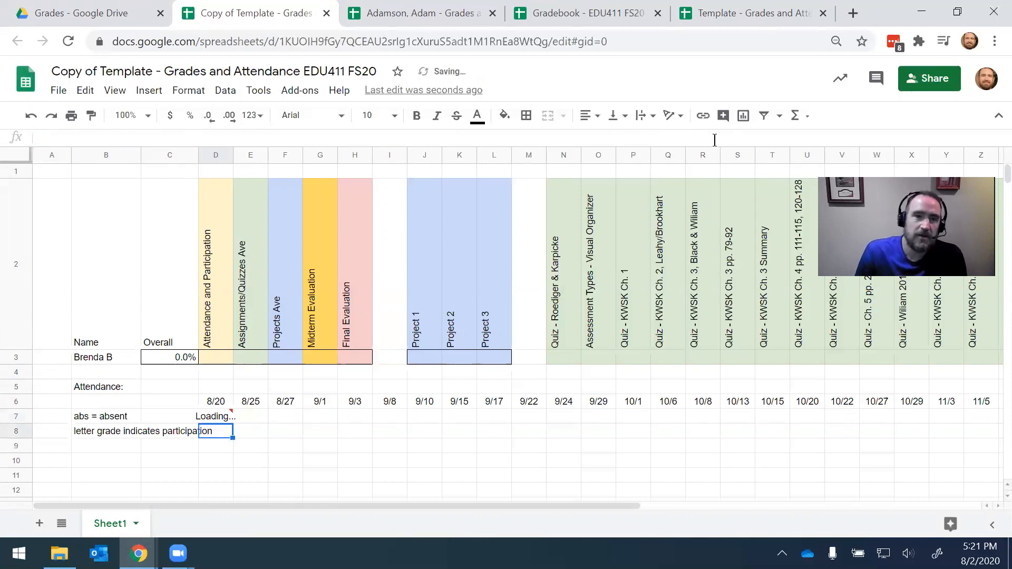
{"action": "key", "text": "Down"}
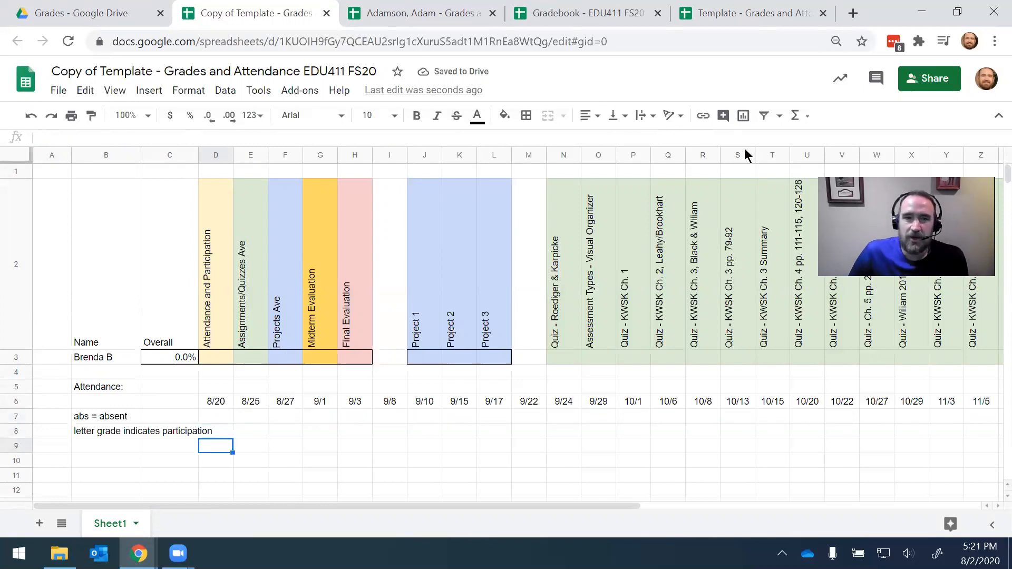
Step: Close the copy's sharing settings without changes and return to the Grades folder in Drive
{"action": "left_click", "coordinate": [931, 79]}
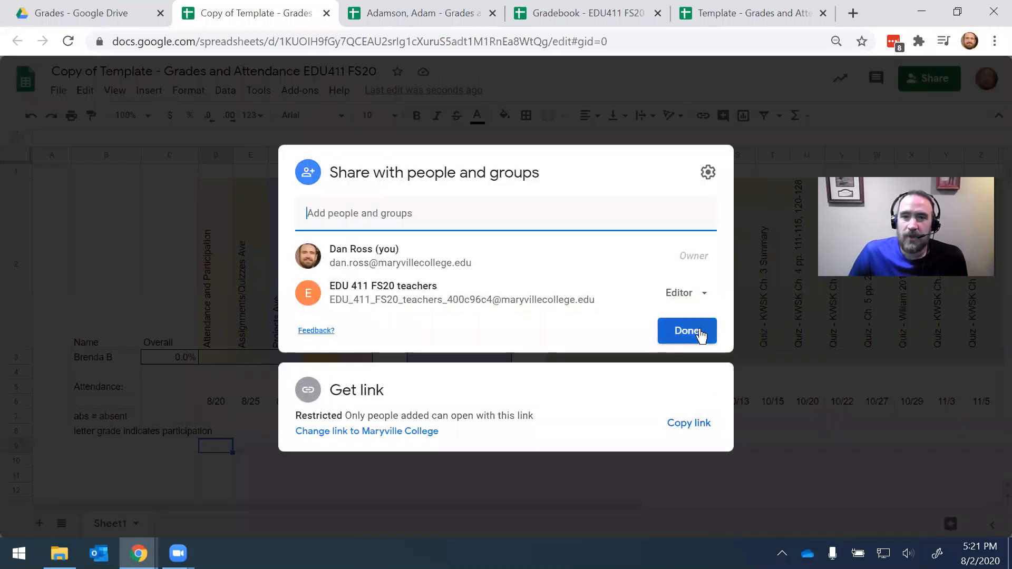
{"action": "left_click", "coordinate": [700, 335]}
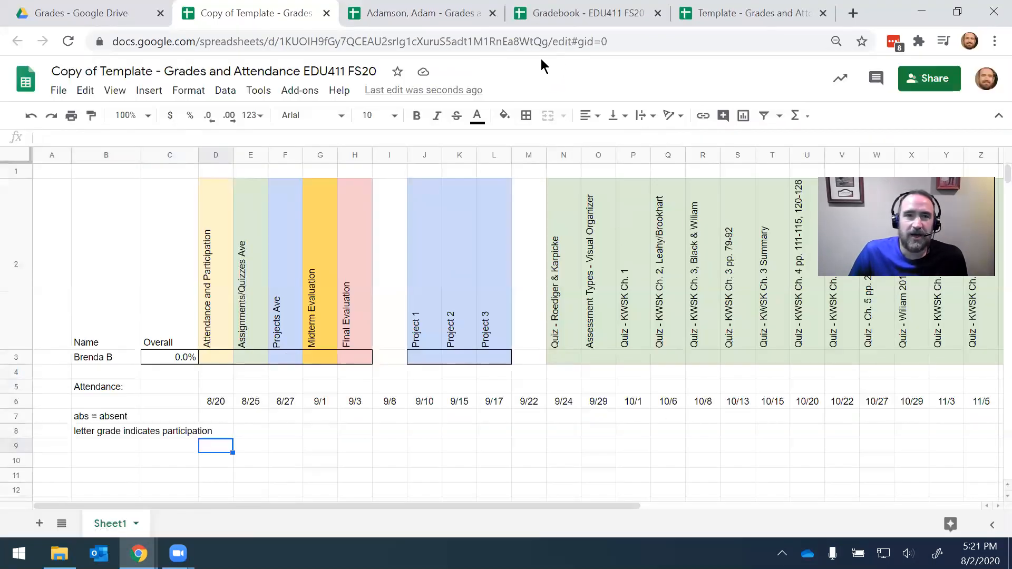
{"action": "left_click", "coordinate": [114, 20]}
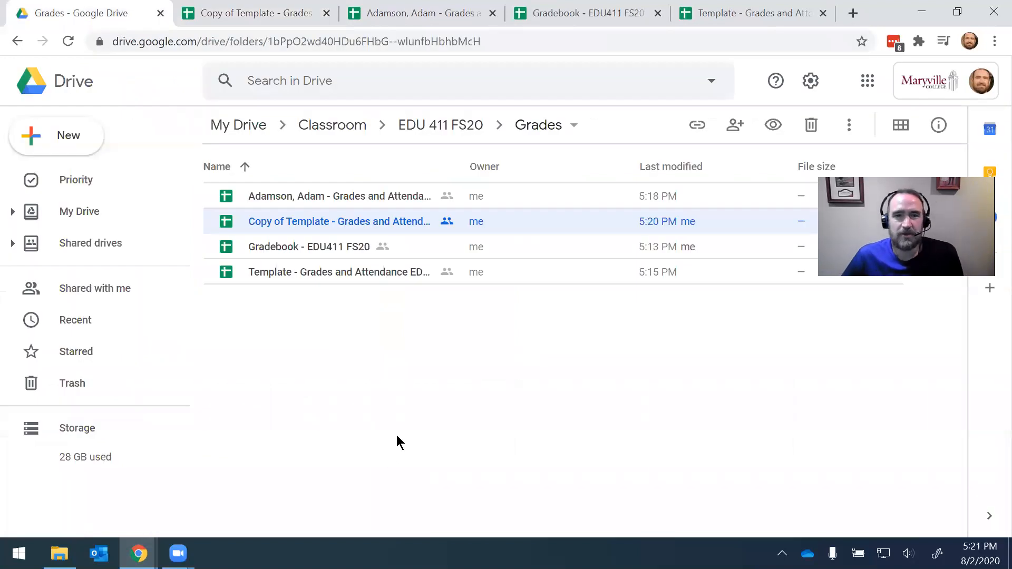